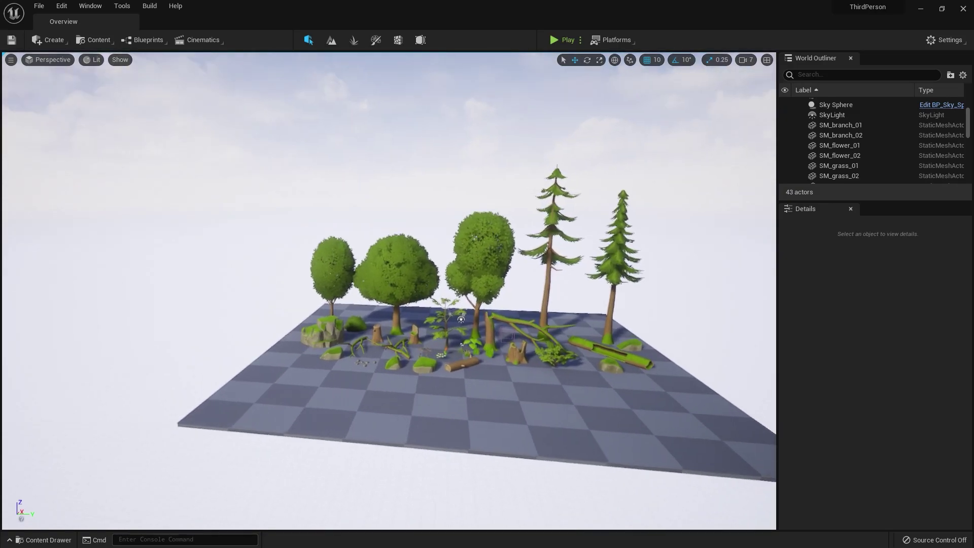
pyautogui.press('s')
pyautogui.scroll(-2, 388, 291)
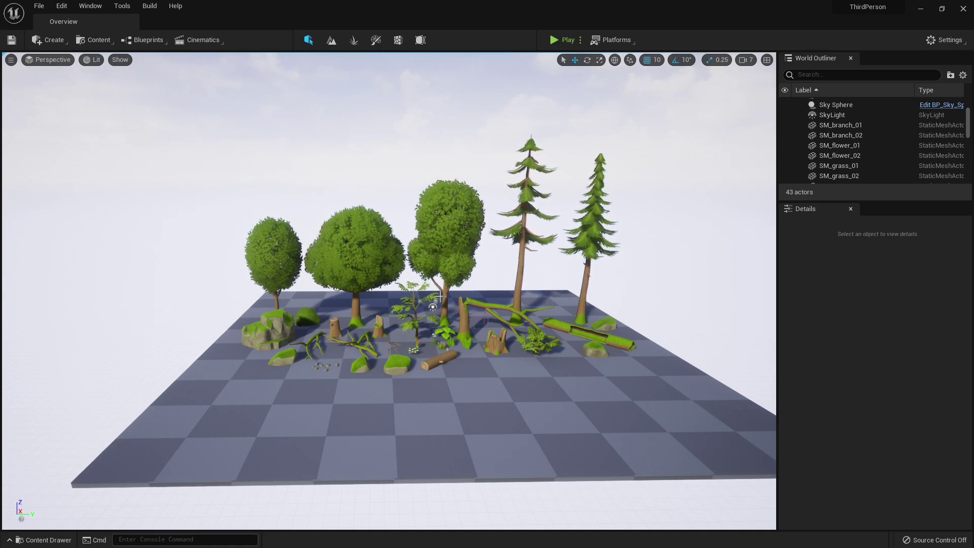
pyautogui.click(356, 249)
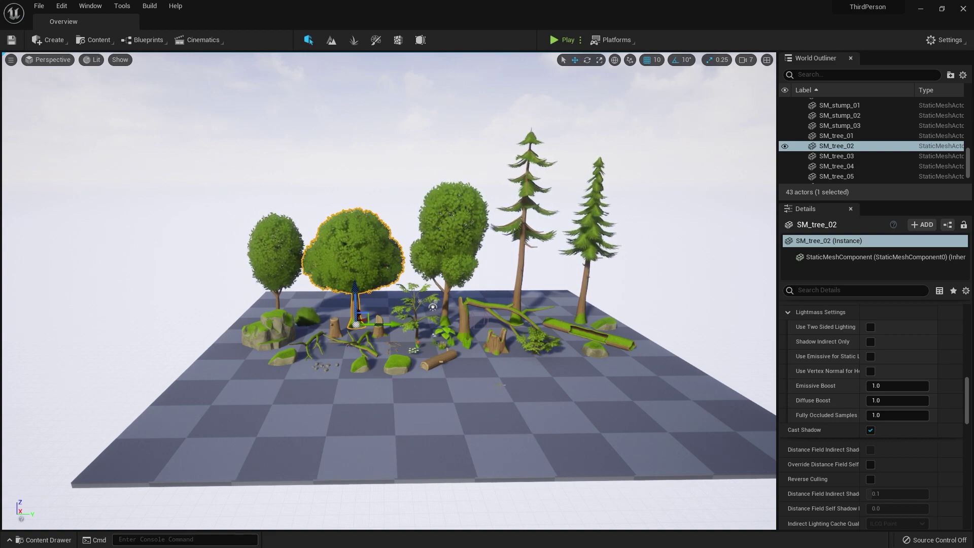
pyautogui.click(665, 263)
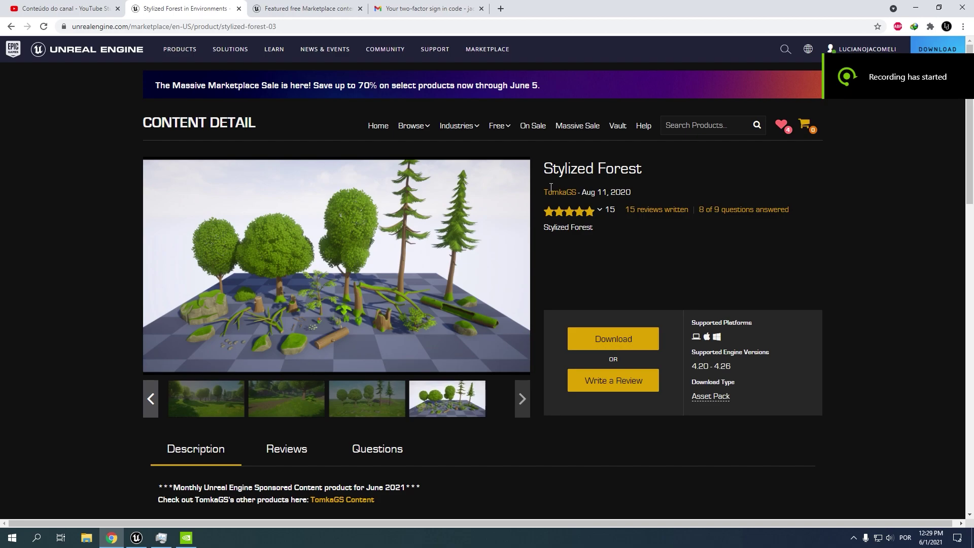
# Step: Open the Stylized Forest pack from its Marketplace page in the Epic Games Launcher and start adding it to a project
pyautogui.click(620, 345)
pyautogui.click(508, 112)
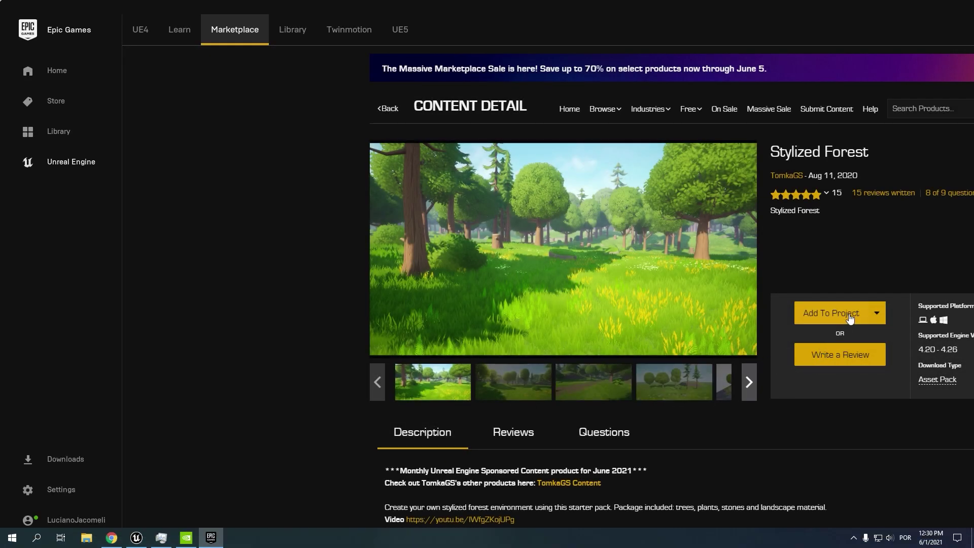
pyautogui.click(857, 316)
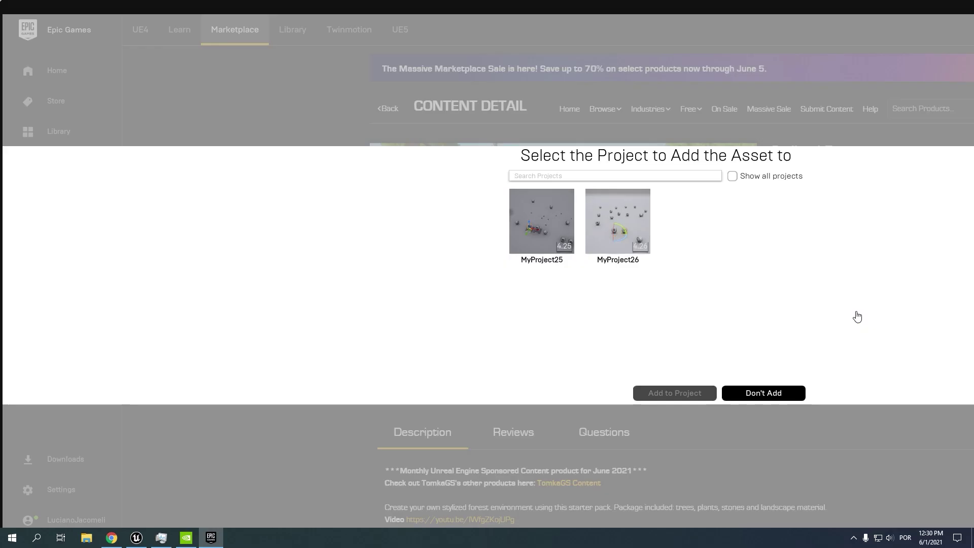
# Step: Show all projects, pick ThirdPerson as the target project and select asset version 4.26
pyautogui.click(746, 180)
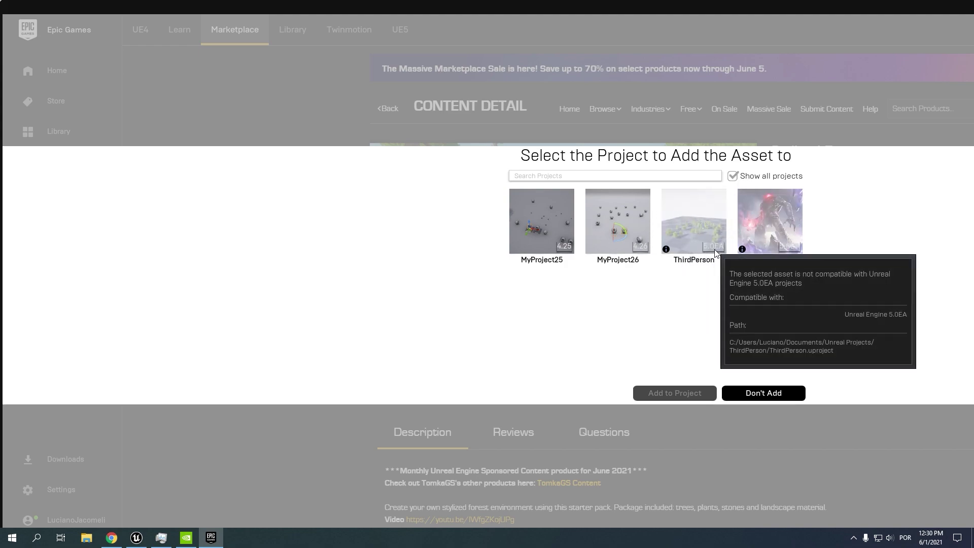
pyautogui.click(704, 231)
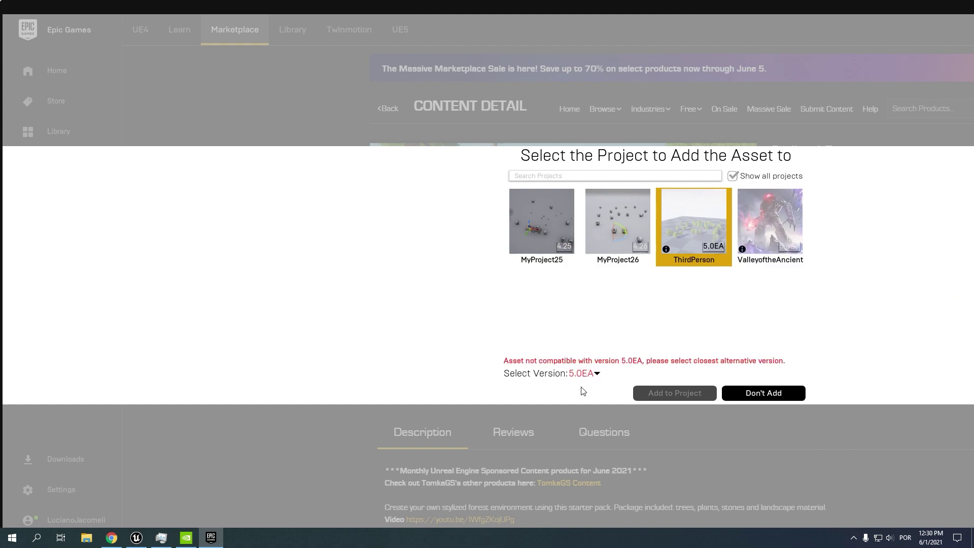
pyautogui.click(597, 374)
pyautogui.click(585, 476)
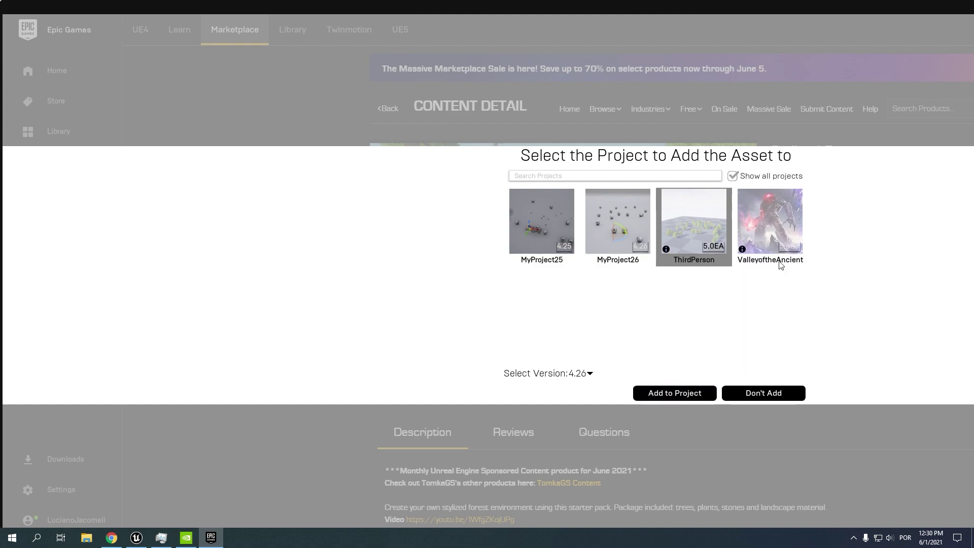
# Step: Switch to the ThirdPerson project in Unreal Editor and look over the forest assets in the Overview level
pyautogui.hotkey('alt', 'Tab')
pyautogui.hotkey('alt', 'Tab')
pyautogui.hotkey('alt', 'Tab')
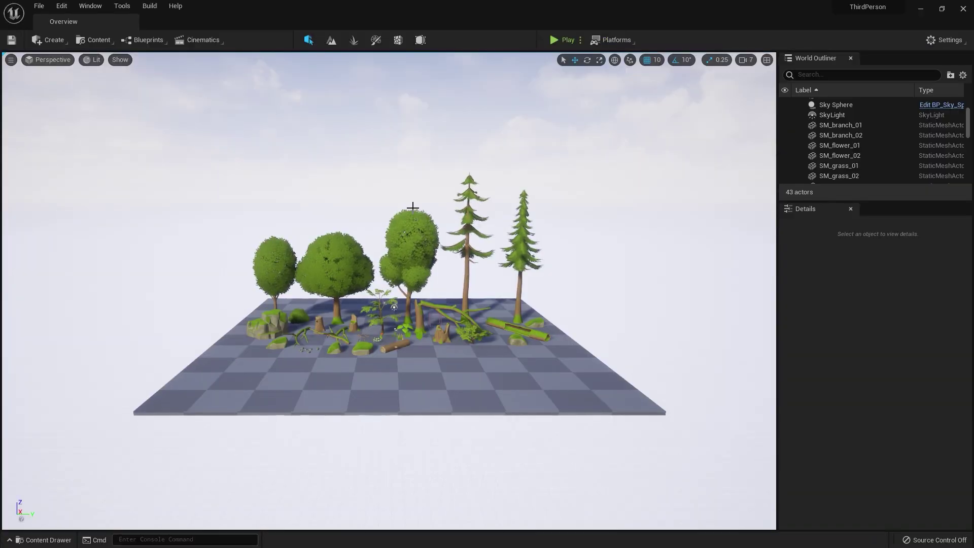
pyautogui.moveTo(517, 244); pyautogui.dragTo(495, 251, button='right')
pyautogui.press('w')
pyautogui.press('s')
pyautogui.scroll(-8, 454, 355)
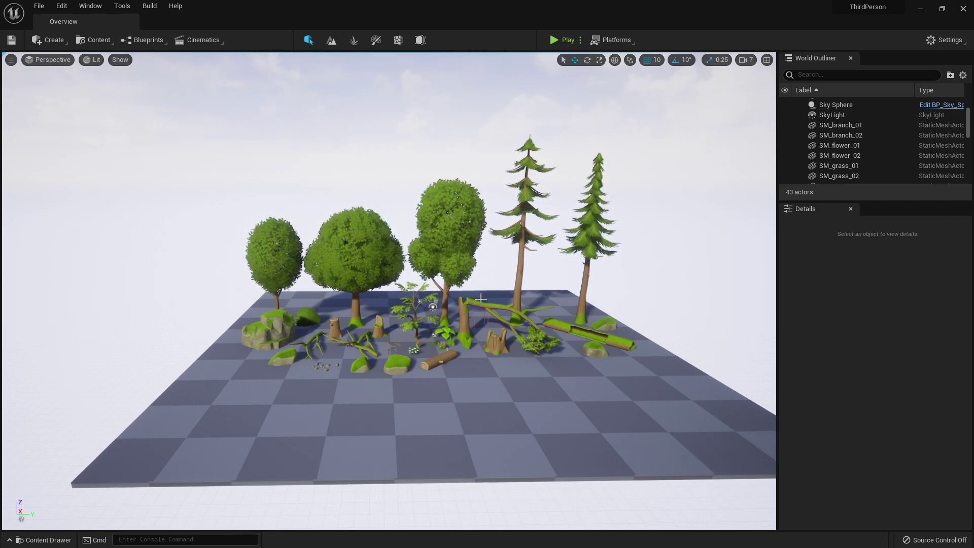
pyautogui.click(370, 248)
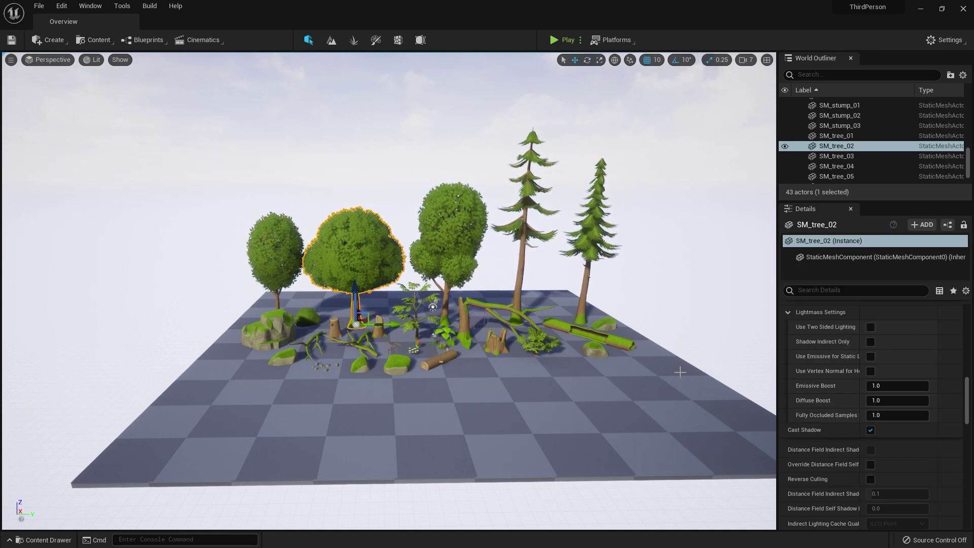
pyautogui.click(607, 275)
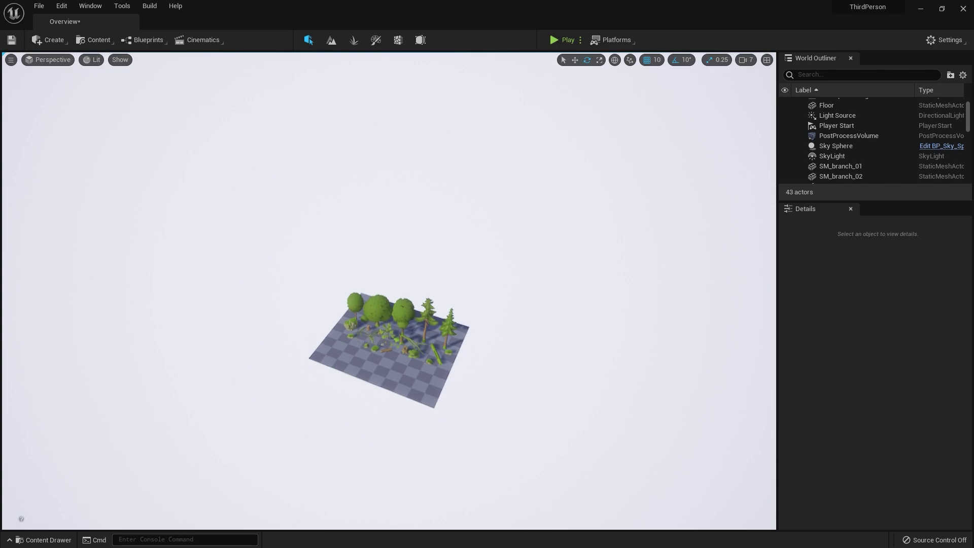
# Step: Select the broad round tree SM_tree_02 and open its bark material instance and the parent material M_tree_bark
pyautogui.moveTo(422, 386); pyautogui.dragTo(424, 406, button='right')
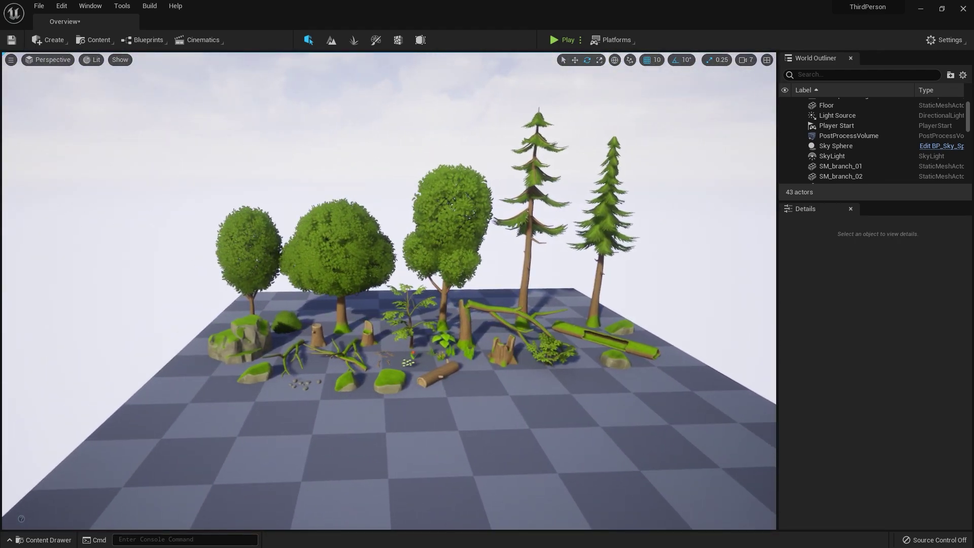
pyautogui.click(355, 262)
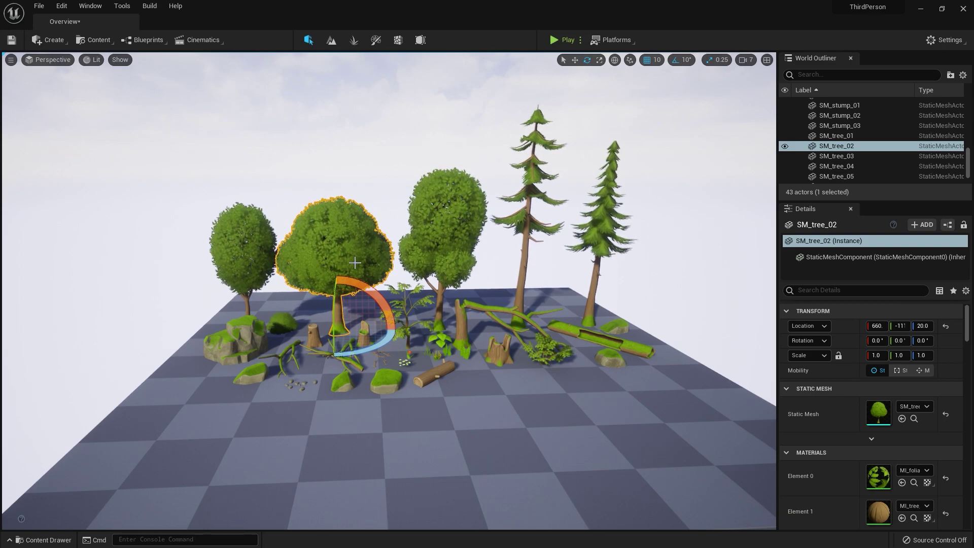
pyautogui.scroll(-2, 874, 469)
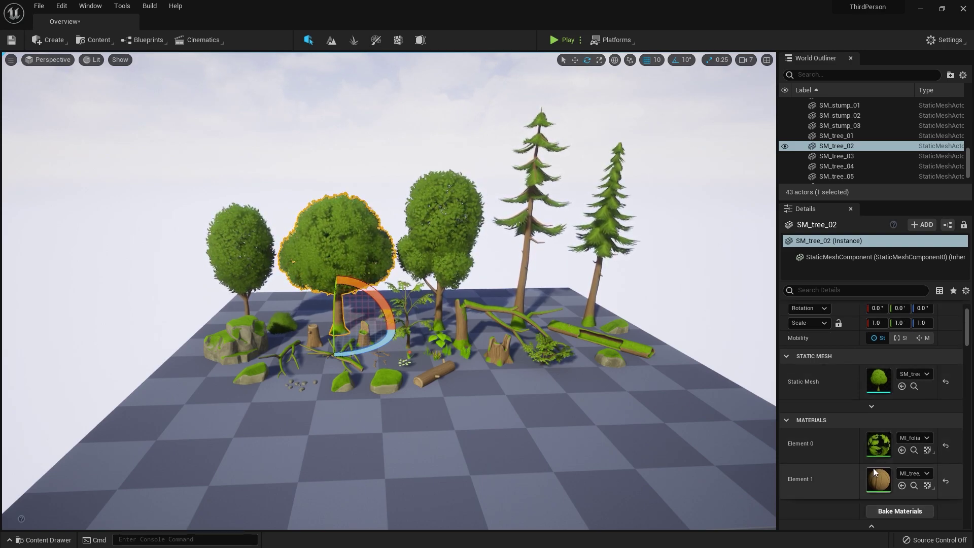
pyautogui.doubleClick(873, 472)
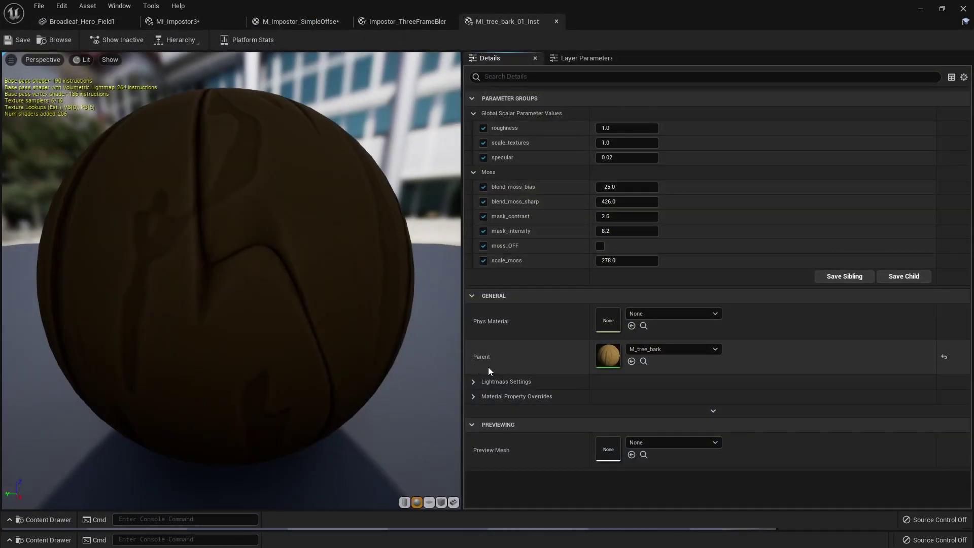
pyautogui.doubleClick(609, 356)
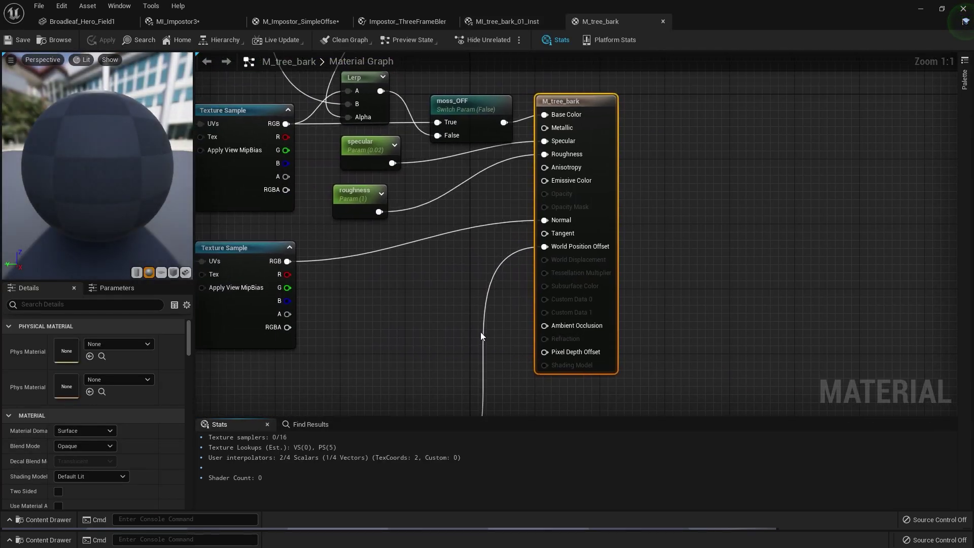
# Step: Remove the wind connection feeding World Position Offset in the M_tree_bark graph
pyautogui.moveTo(481, 335); pyautogui.dragTo(550, 195, button='right')
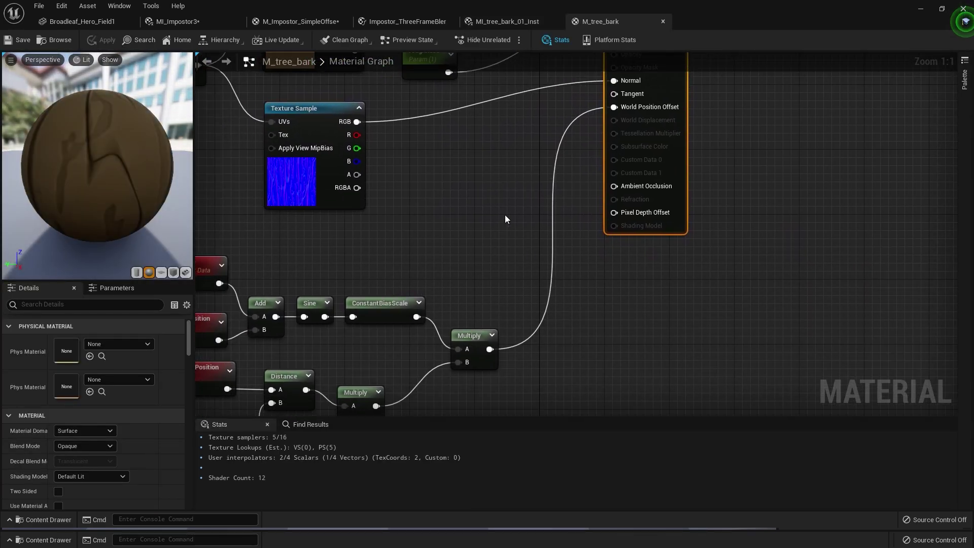
pyautogui.doubleClick(552, 264)
pyautogui.press('Delete')
pyautogui.moveTo(635, 194); pyautogui.dragTo(631, 197, button='right')
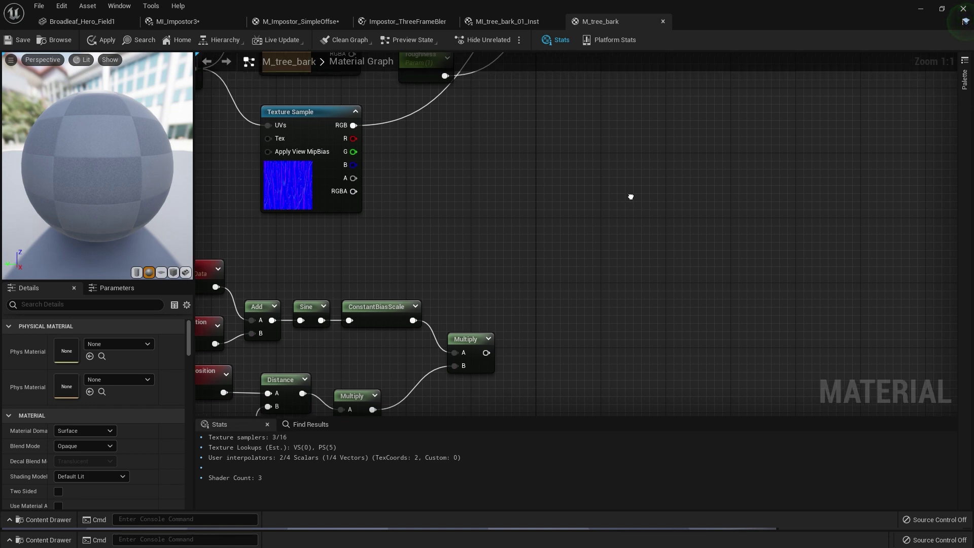
pyautogui.press('Home')
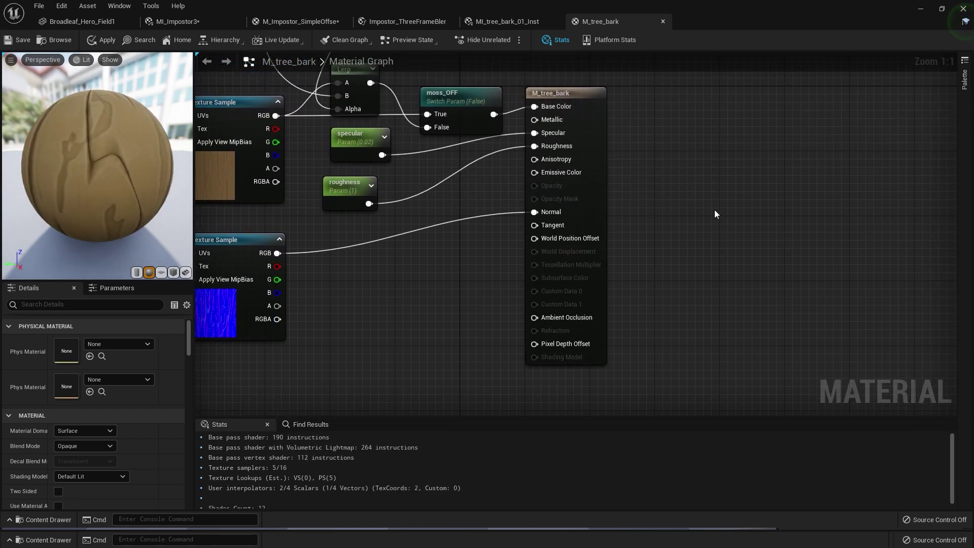
# Step: Add a MakeMaterialAttributes node and move the Base Color, Specular, Roughness and Normal connections onto it from the M_tree_bark result node
pyautogui.rightClick(644, 223)
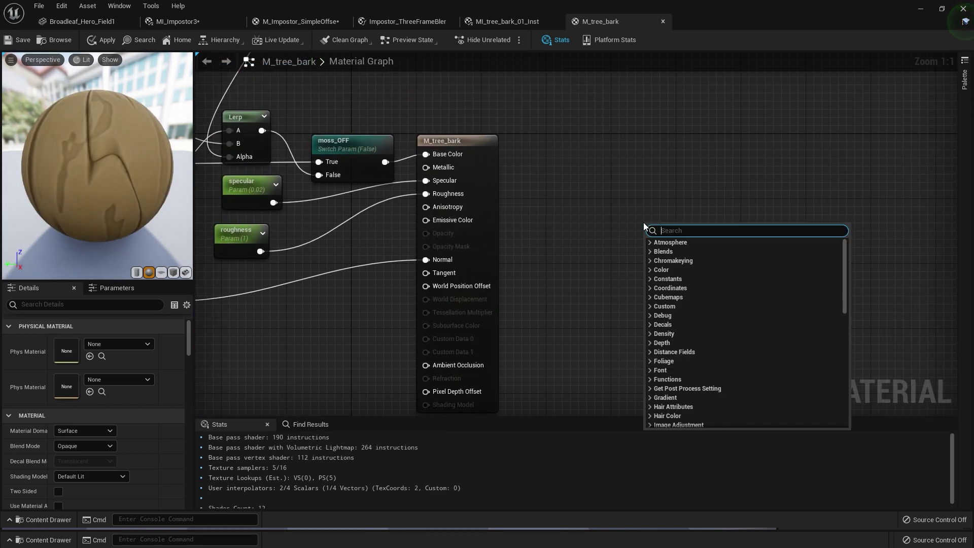
pyautogui.write('makemat')
pyautogui.click(663, 252)
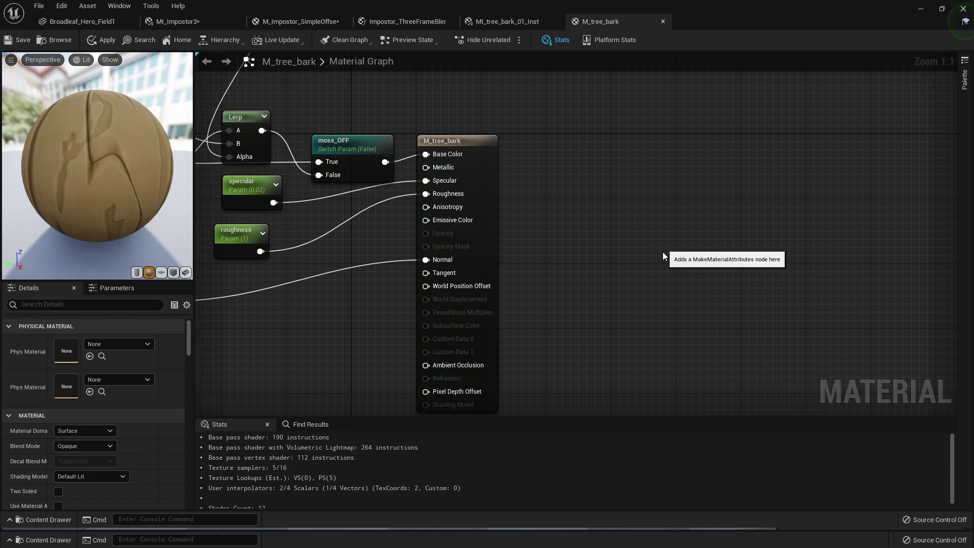
pyautogui.moveTo(704, 261); pyautogui.dragTo(567, 172)
pyautogui.keyDown('ctrl'); pyautogui.moveTo(426, 154); pyautogui.dragTo(514, 155); pyautogui.keyUp('ctrl')
pyautogui.keyDown('ctrl'); pyautogui.moveTo(426, 181); pyautogui.dragTo(514, 195); pyautogui.keyUp('ctrl')
pyautogui.keyDown('ctrl'); pyautogui.moveTo(426, 260); pyautogui.dragTo(514, 261); pyautogui.keyUp('ctrl')
# Step: Move the M_tree_bark result node well to the right of MakeMaterialAttributes and enable Use Material Attributes
pyautogui.moveTo(489, 213); pyautogui.dragTo(870, 221)
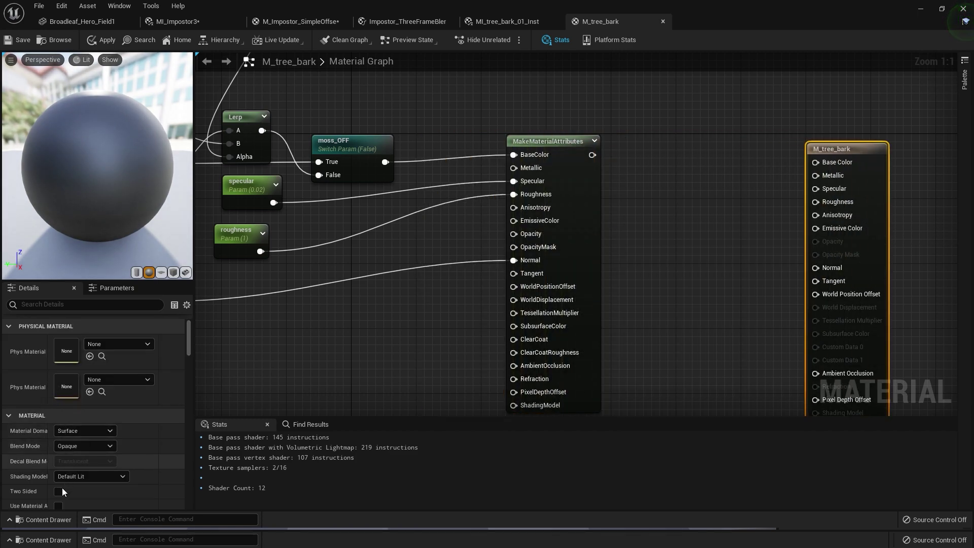
pyautogui.click(59, 506)
pyautogui.click(646, 226)
# Step: Add an ImposterCaptureSwitch node and wire it between the MakeMaterialAttributes output and the material result's Material Attributes input
pyautogui.rightClick(645, 226)
pyautogui.write('imp')
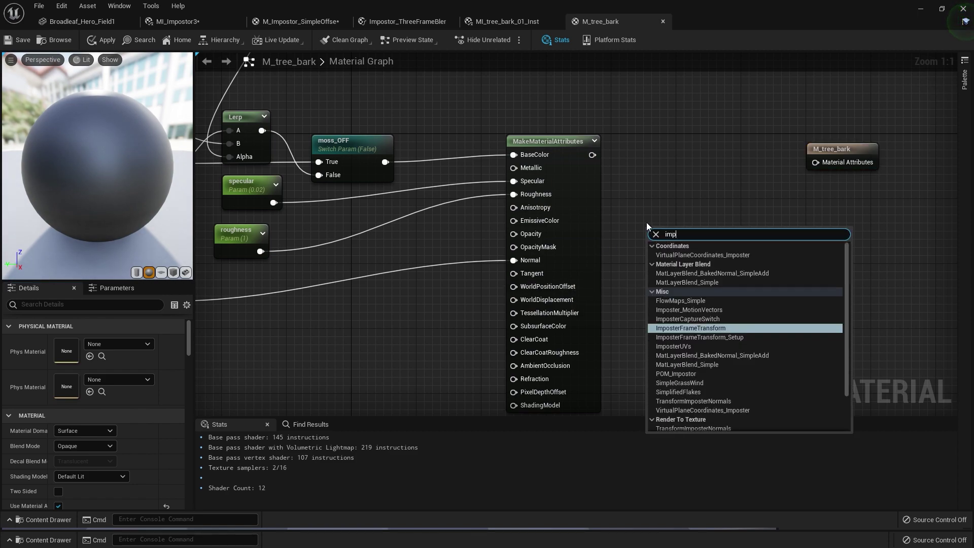
pyautogui.write('oster')
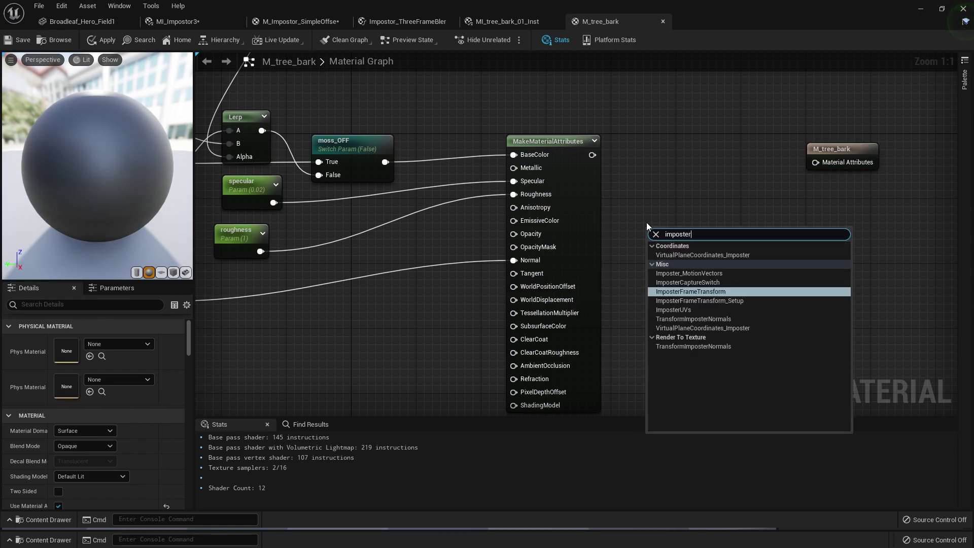
pyautogui.click(713, 283)
pyautogui.moveTo(698, 234); pyautogui.dragTo(689, 145)
pyautogui.moveTo(593, 155); pyautogui.dragTo(644, 153)
pyautogui.moveTo(747, 153); pyautogui.dragTo(832, 144)
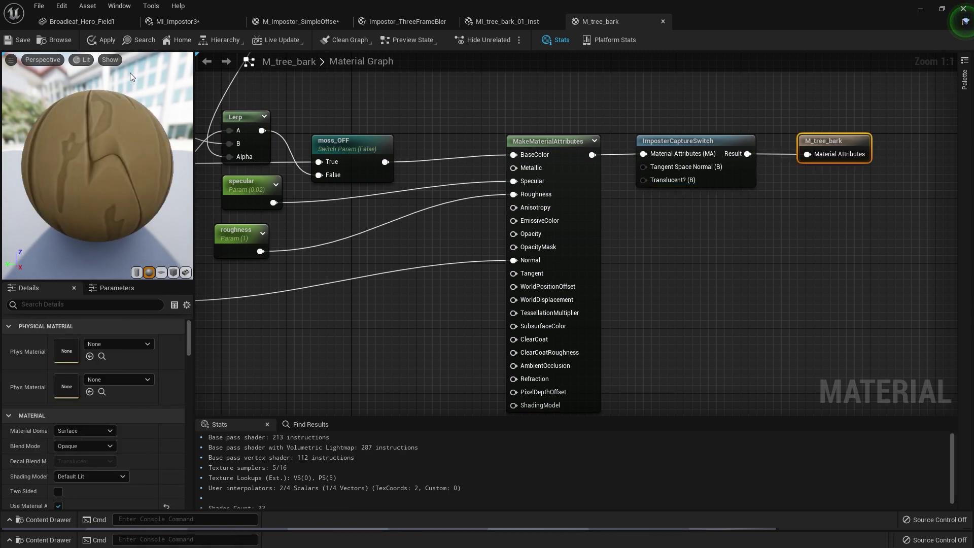
# Step: Save the M_tree_bark material, and close it and the bark material instance
pyautogui.click(42, 45)
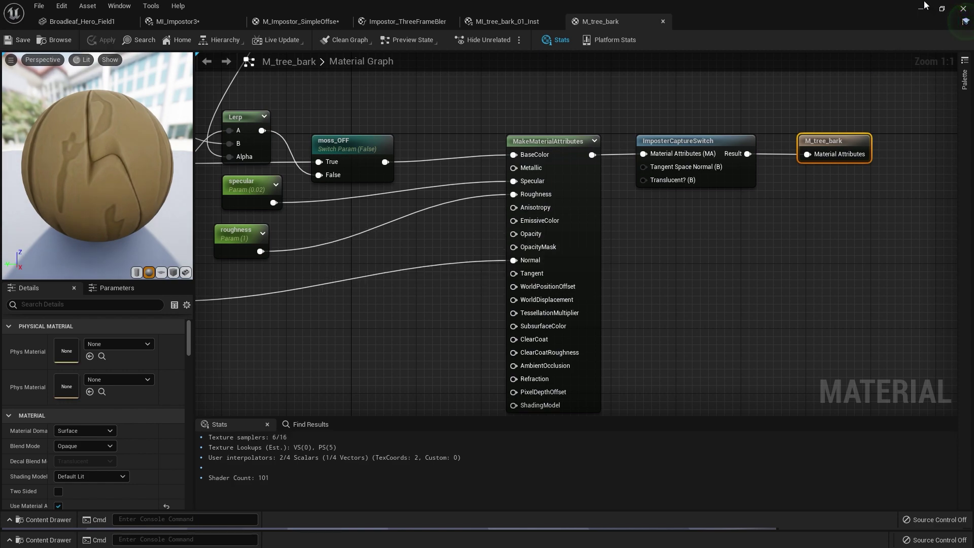
pyautogui.click(663, 21)
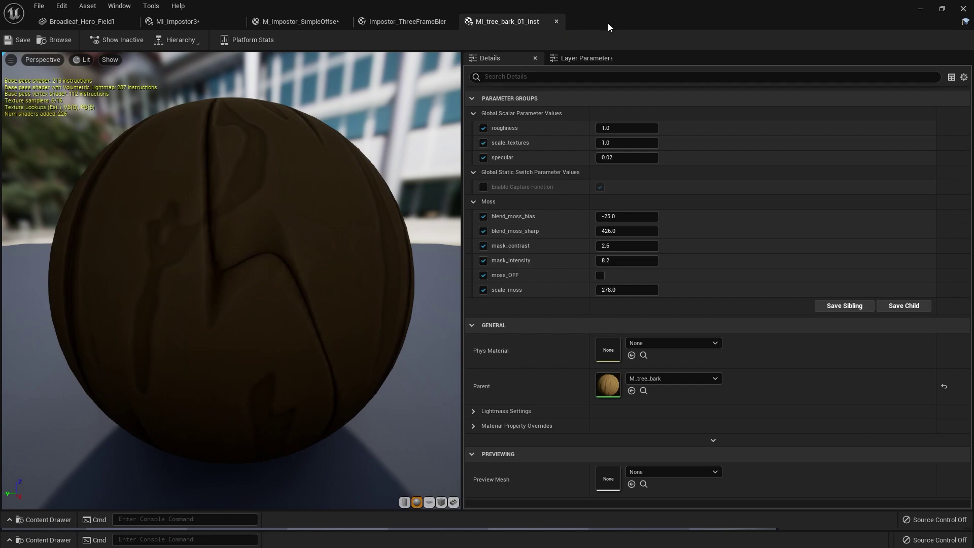
pyautogui.click(556, 21)
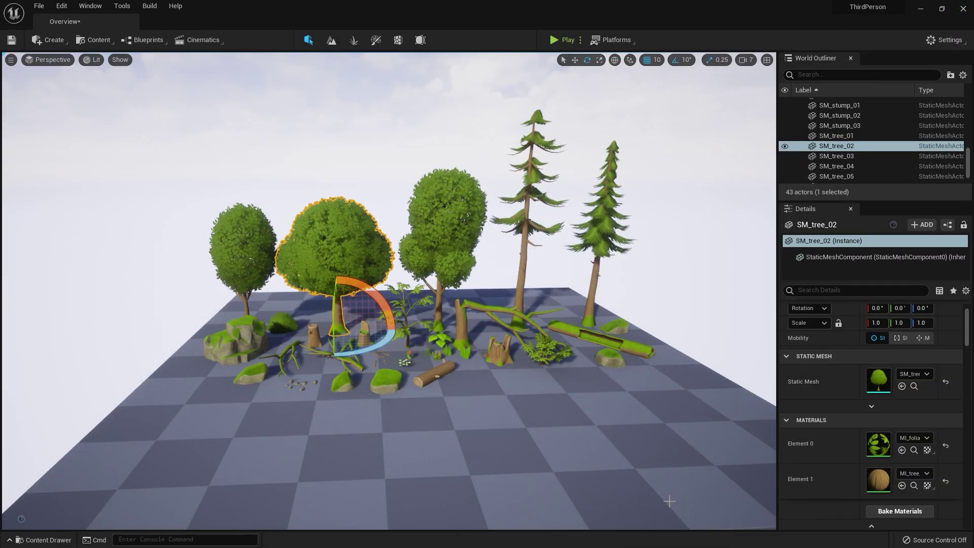
# Step: Open M_foliage, the parent of the tree's foliage material instance, and add a MakeMaterialAttributes node beside its result node
pyautogui.doubleClick(878, 444)
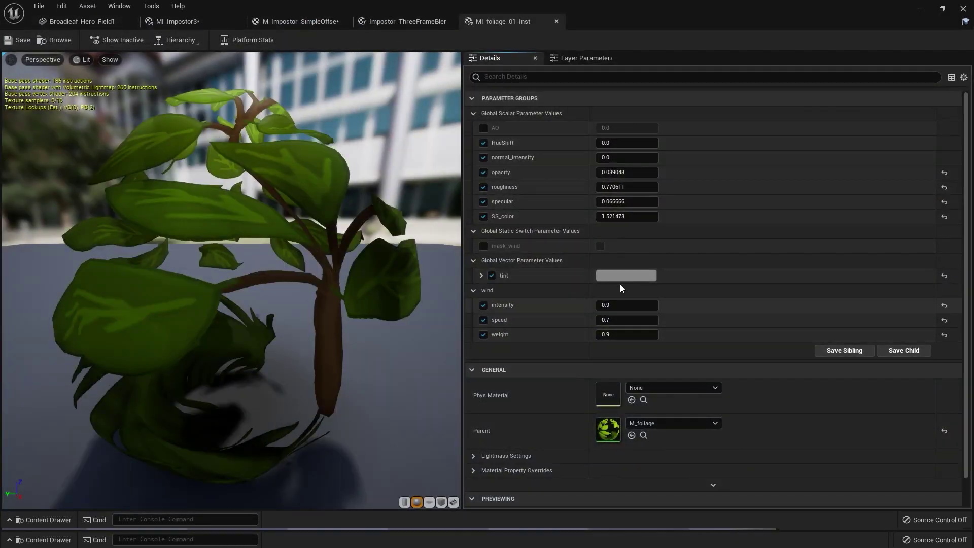
pyautogui.doubleClick(608, 430)
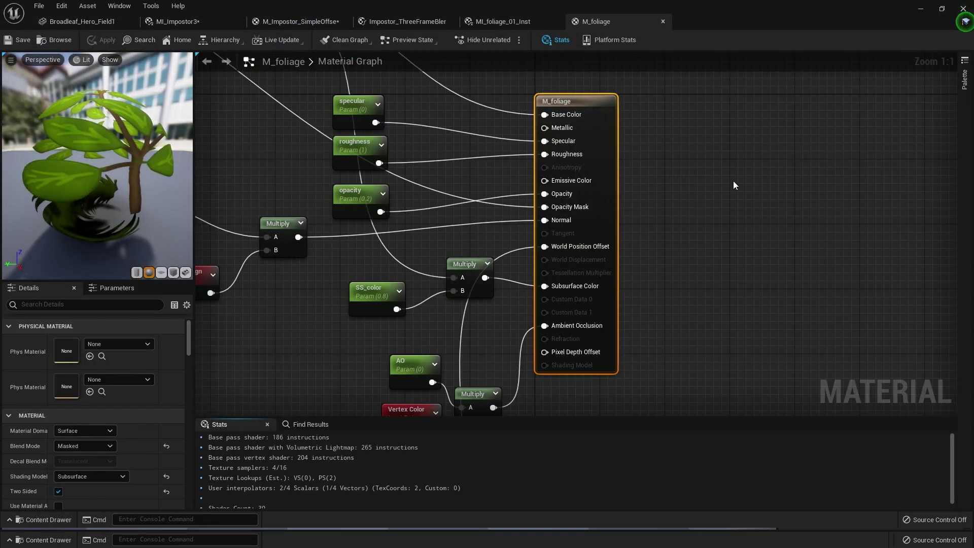
pyautogui.rightClick(738, 182)
pyautogui.write('makema')
pyautogui.click(791, 212)
pyautogui.moveTo(803, 234); pyautogui.dragTo(701, 149)
# Step: Move the Base Color, Specular, Roughness, Opacity, Opacity Mask, Normal, Subsurface Color and Ambient Occlusion connections from the M_foliage result node to MakeMaterialAttributes
pyautogui.keyDown('ctrl'); pyautogui.moveTo(549, 115); pyautogui.dragTo(645, 116); pyautogui.keyUp('ctrl')
pyautogui.keyDown('ctrl'); pyautogui.moveTo(545, 141); pyautogui.dragTo(657, 157); pyautogui.keyUp('ctrl')
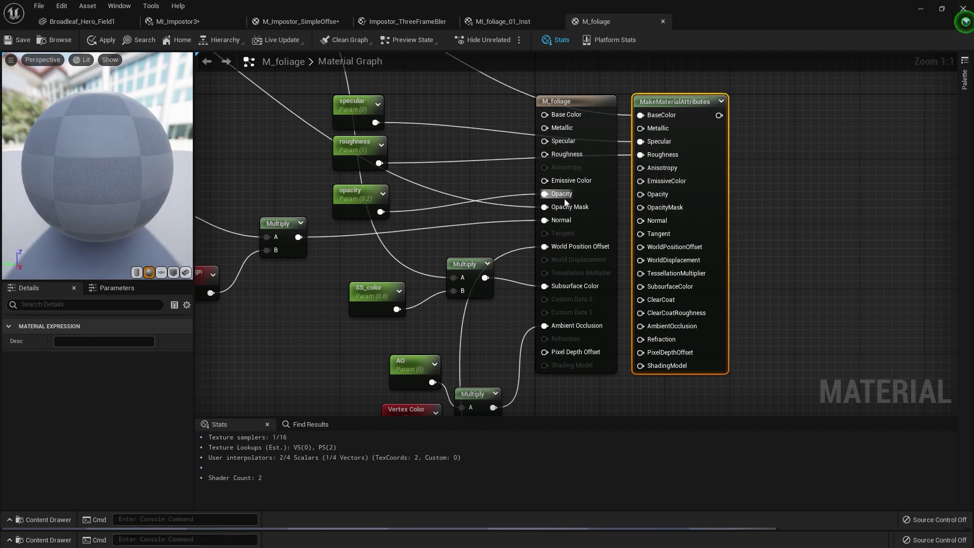
pyautogui.keyDown('ctrl'); pyautogui.moveTo(544, 194); pyautogui.dragTo(641, 207); pyautogui.keyUp('ctrl')
pyautogui.keyDown('ctrl'); pyautogui.moveTo(574, 219); pyautogui.dragTo(641, 221); pyautogui.keyUp('ctrl')
pyautogui.keyDown('ctrl'); pyautogui.moveTo(556, 287); pyautogui.dragTo(640, 286); pyautogui.keyUp('ctrl')
pyautogui.keyDown('ctrl'); pyautogui.moveTo(542, 332); pyautogui.dragTo(650, 326); pyautogui.keyUp('ctrl')
# Step: Remove the wind connection feeding World Position Offset in the M_foliage graph
pyautogui.doubleClick(514, 250)
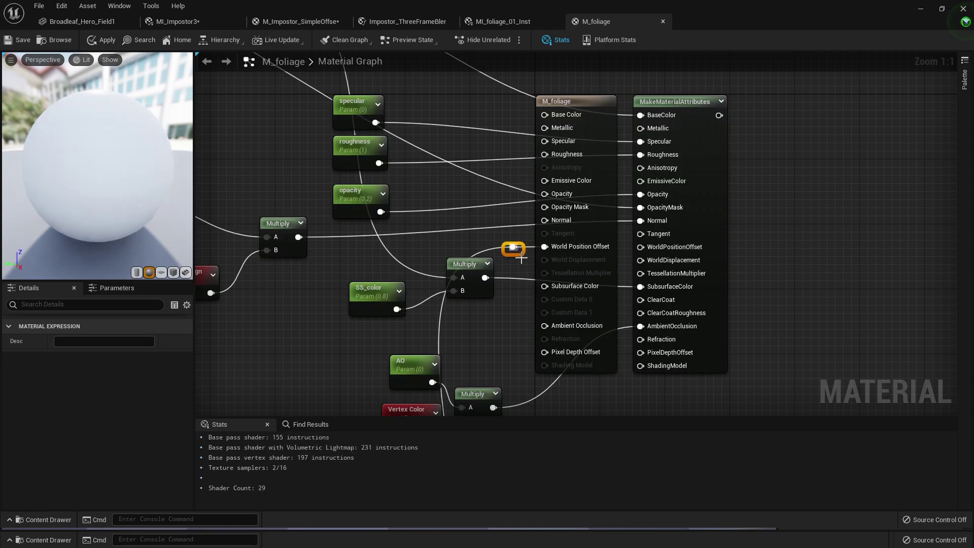
pyautogui.press('Delete')
pyautogui.moveTo(508, 348); pyautogui.dragTo(502, 112, button='right')
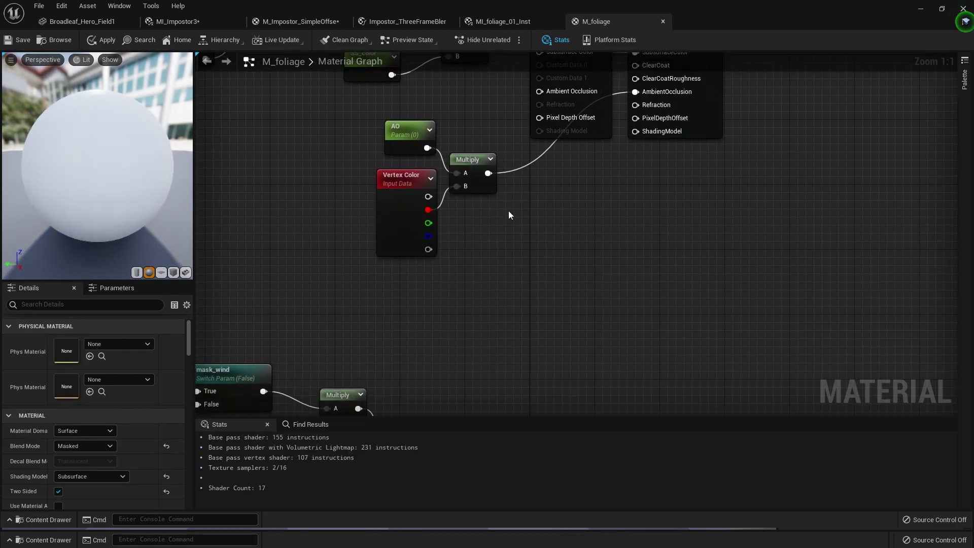
# Step: Move the M_foliage result node to the right of MakeMaterialAttributes, leaving a gap between them
pyautogui.scroll(-4, 490, 253)
pyautogui.moveTo(683, 147); pyautogui.dragTo(647, 226, button='right')
pyautogui.moveTo(495, 155); pyautogui.dragTo(682, 163)
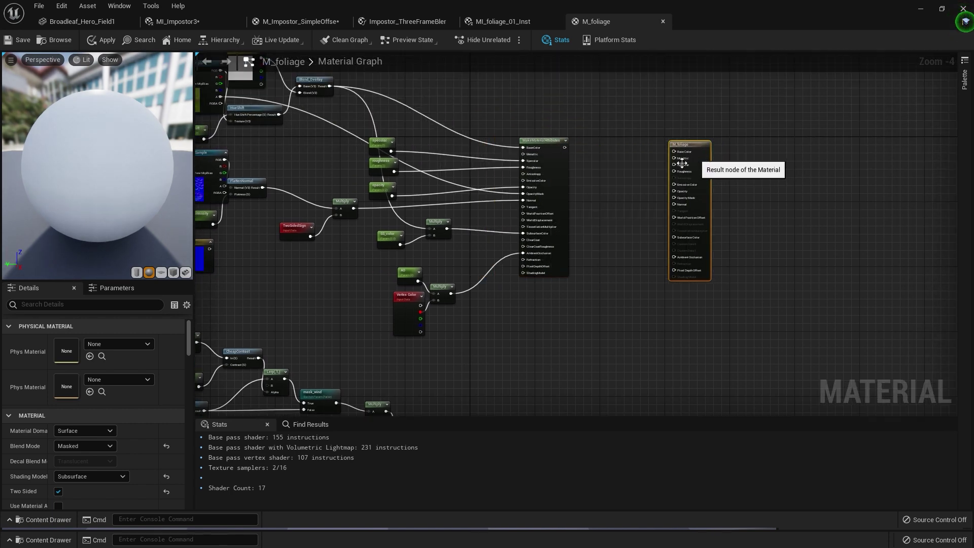
# Step: Enable Use Material Attributes on M_foliage and add an ImposterCaptureSwitch node between MakeMaterialAttributes and the result node
pyautogui.click(57, 505)
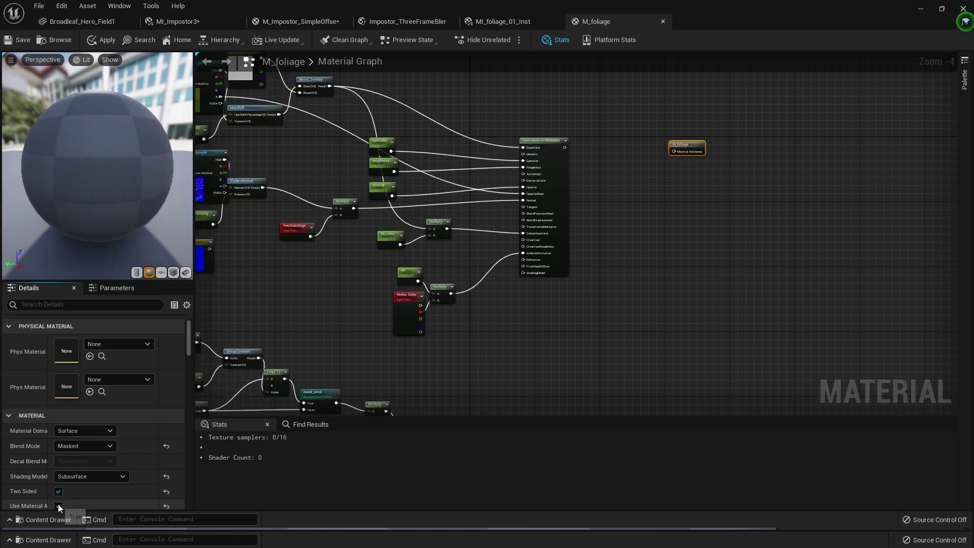
pyautogui.rightClick(615, 152)
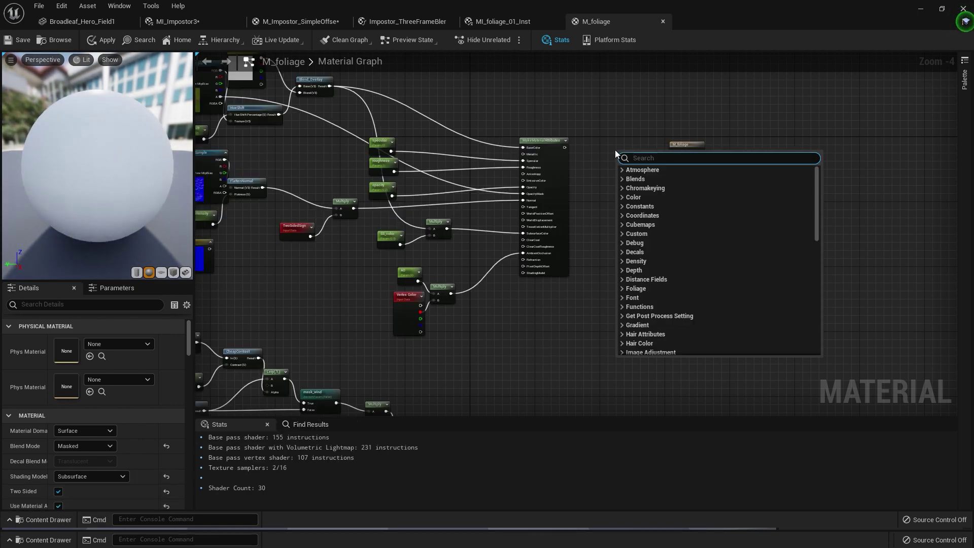
pyautogui.write('imposter')
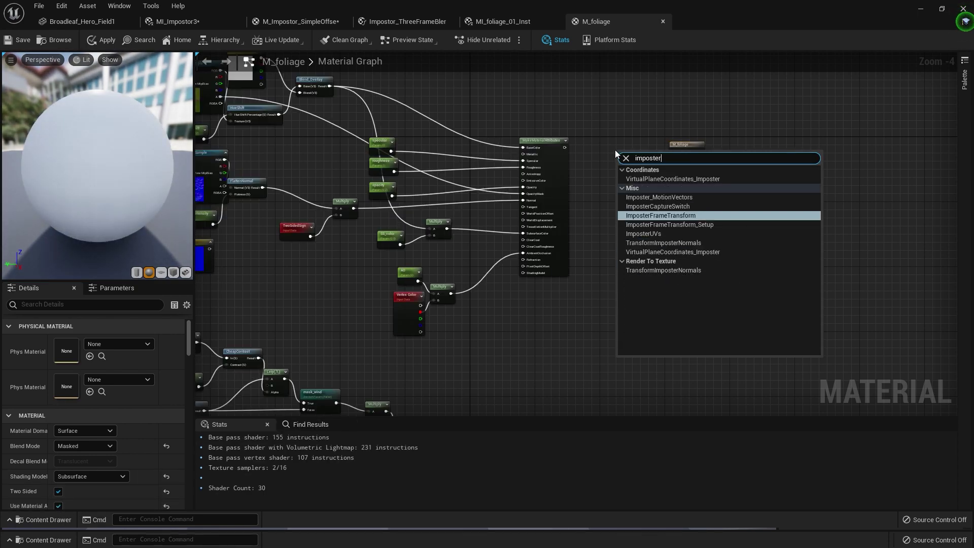
pyautogui.click(655, 207)
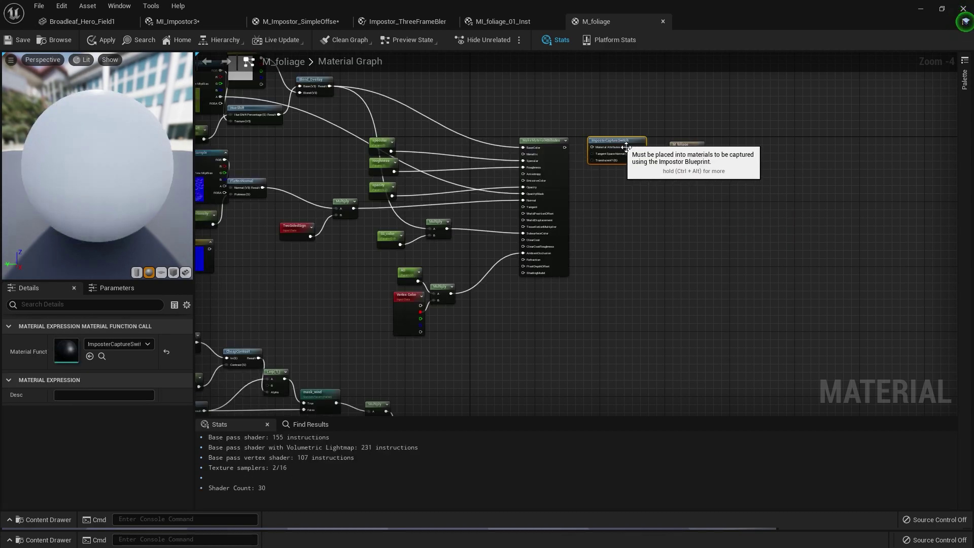
# Step: Connect MakeMaterialAttributes to ImposterCaptureSwitch's Material Attributes input, wire its Result to the M_foliage result node, and align that node
pyautogui.scroll(5, 596, 148)
pyautogui.moveTo(504, 152); pyautogui.dragTo(564, 151)
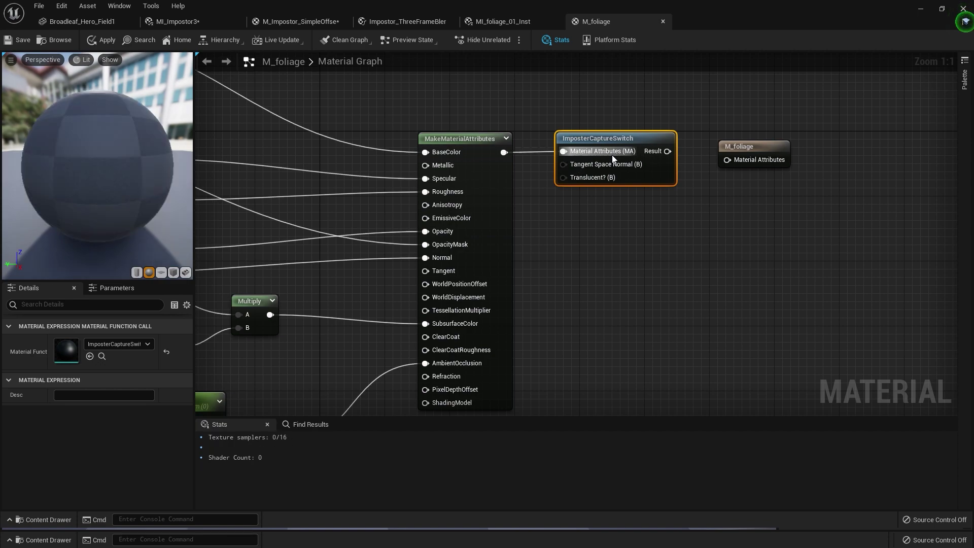
pyautogui.moveTo(678, 159); pyautogui.dragTo(739, 155)
pyautogui.click(748, 137)
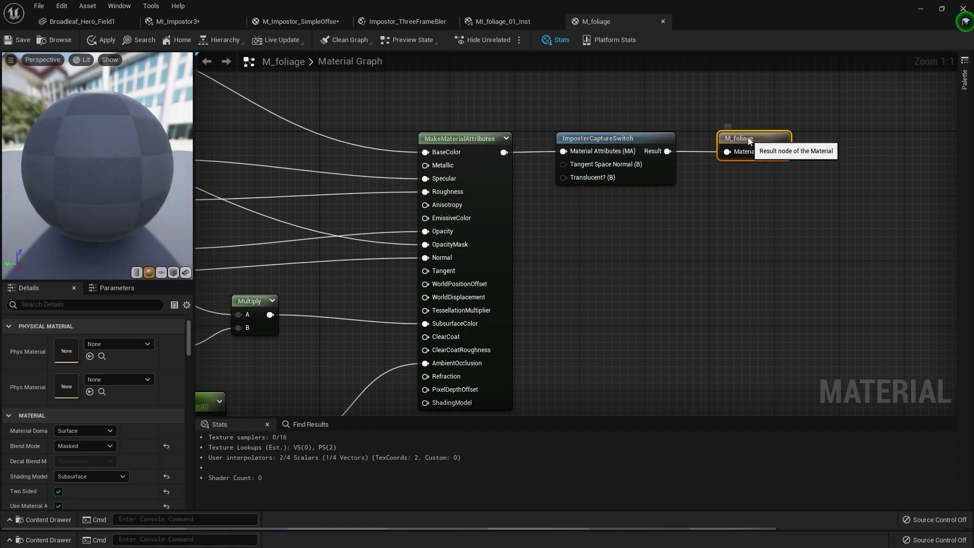
# Step: Save the M_foliage material and return to the Overview level
pyautogui.click(684, 113)
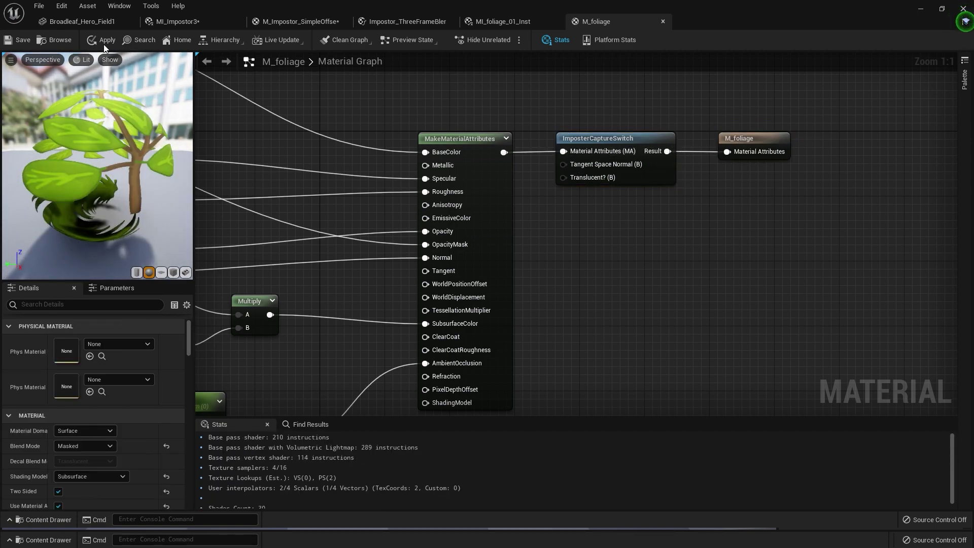
pyautogui.click(8, 42)
pyautogui.click(920, 8)
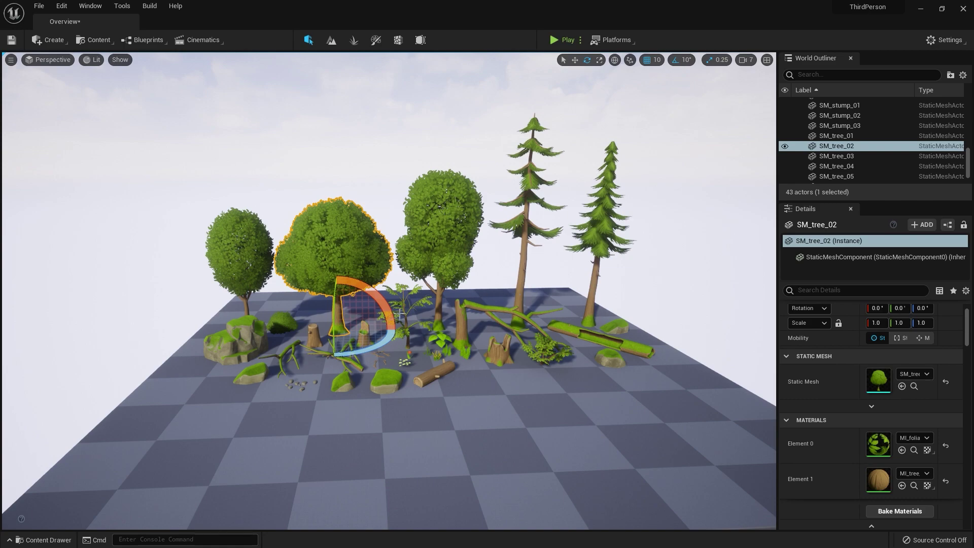
# Step: Place the BP_Generate_ImposterSprites blueprint from the ImpostorBaker plugin's BP folder on the floor in front of the trees
pyautogui.click(43, 540)
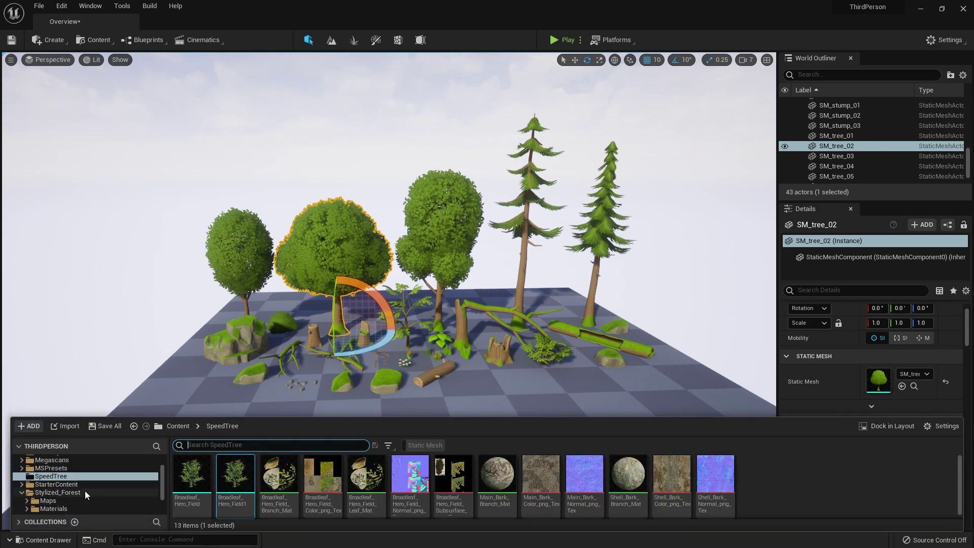
pyautogui.click(945, 426)
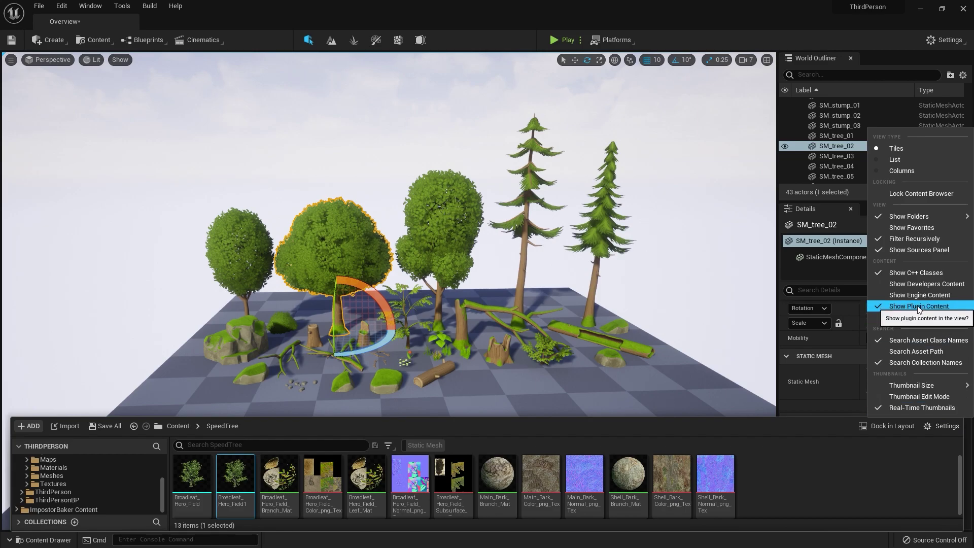
pyautogui.click(64, 509)
pyautogui.click(192, 490)
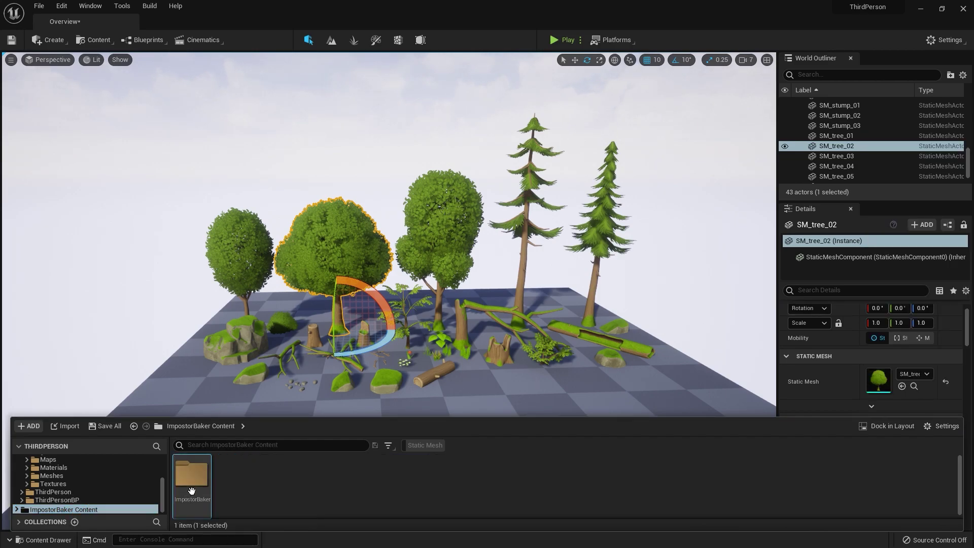
pyautogui.doubleClick(192, 490)
pyautogui.doubleClick(205, 482)
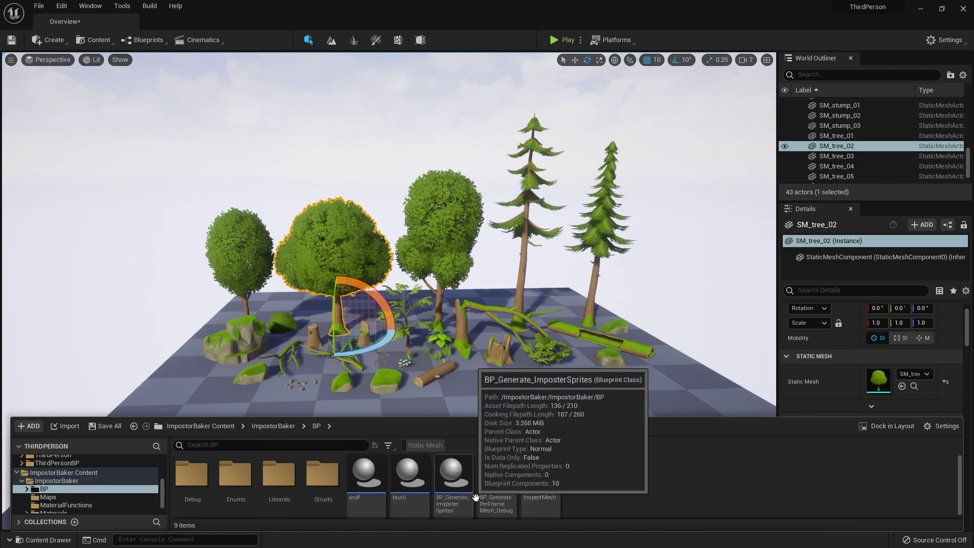
pyautogui.moveTo(456, 490); pyautogui.dragTo(494, 403)
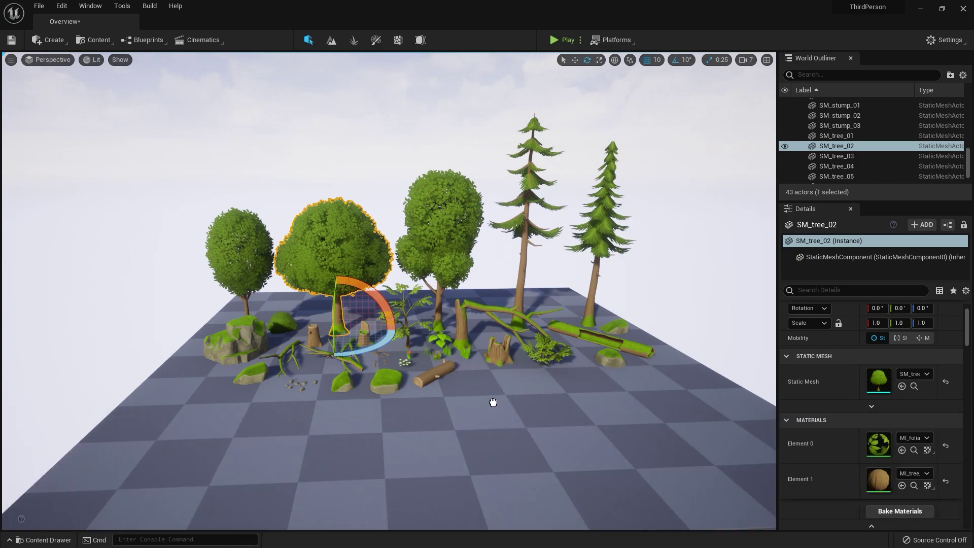
pyautogui.moveTo(489, 445); pyautogui.dragTo(486, 427)
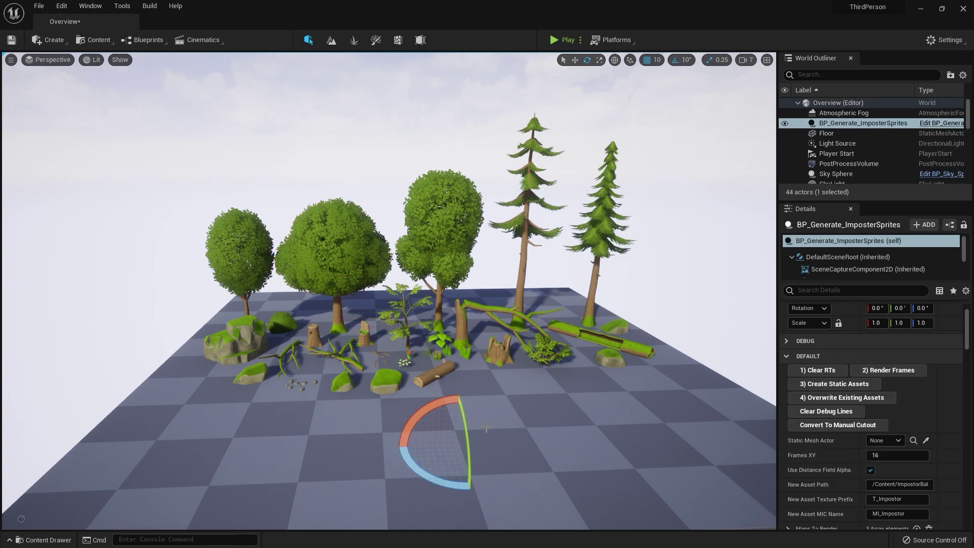
# Step: Duplicate the SM_tree_02 tree and move the copy to the front edge of the floor, apart from the other trees
pyautogui.press('r')
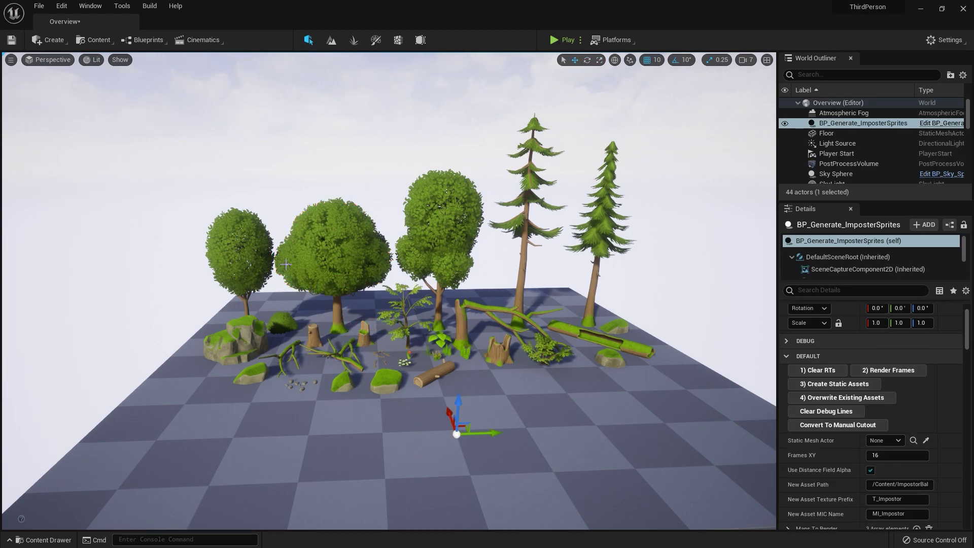
pyautogui.click(335, 241)
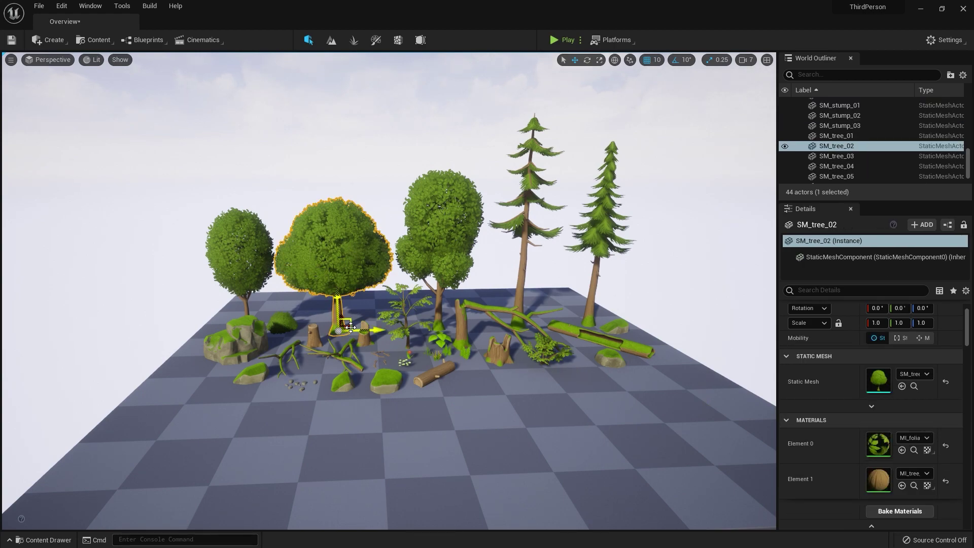
pyautogui.press('d')
pyautogui.moveTo(430, 307); pyautogui.dragTo(360, 307, button='right')
pyautogui.keyDown('alt'); pyautogui.moveTo(425, 298); pyautogui.dragTo(298, 325); pyautogui.keyUp('alt')
pyautogui.press('a')
pyautogui.moveTo(303, 334); pyautogui.dragTo(386, 310, button='right')
pyautogui.press('w')
pyautogui.moveTo(315, 381); pyautogui.dragTo(324, 408, button='right')
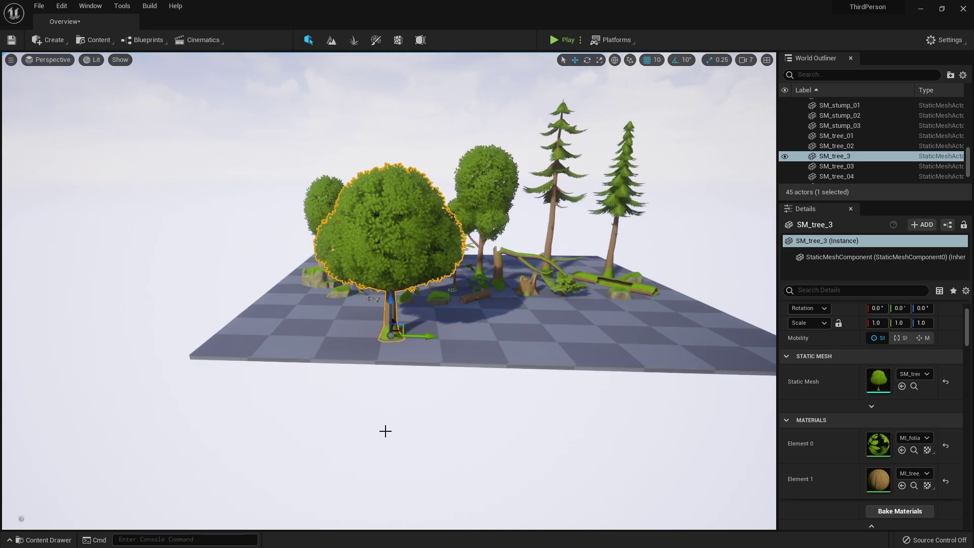
# Step: Filter the level's actors by "bp", select BP_Generate_ImposterSprites and pick the duplicated tree as its Static Mesh Actor
pyautogui.click(306, 436)
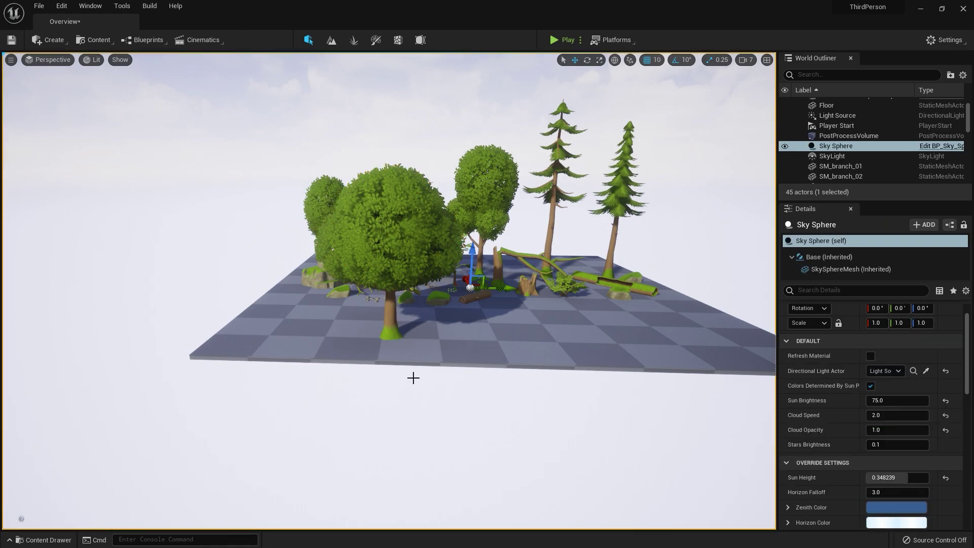
pyautogui.click(382, 272)
pyautogui.scroll(2, 861, 156)
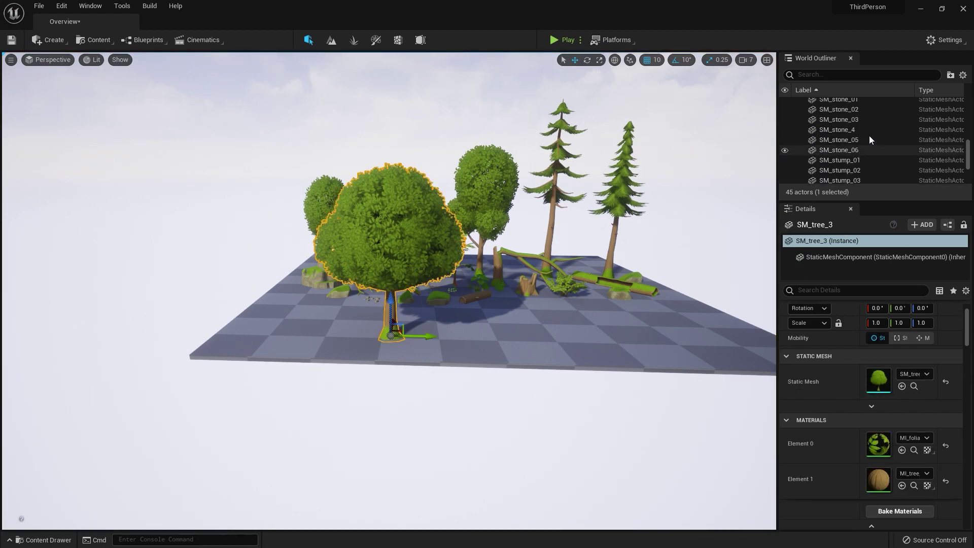
pyautogui.click(883, 76)
pyautogui.write('bp')
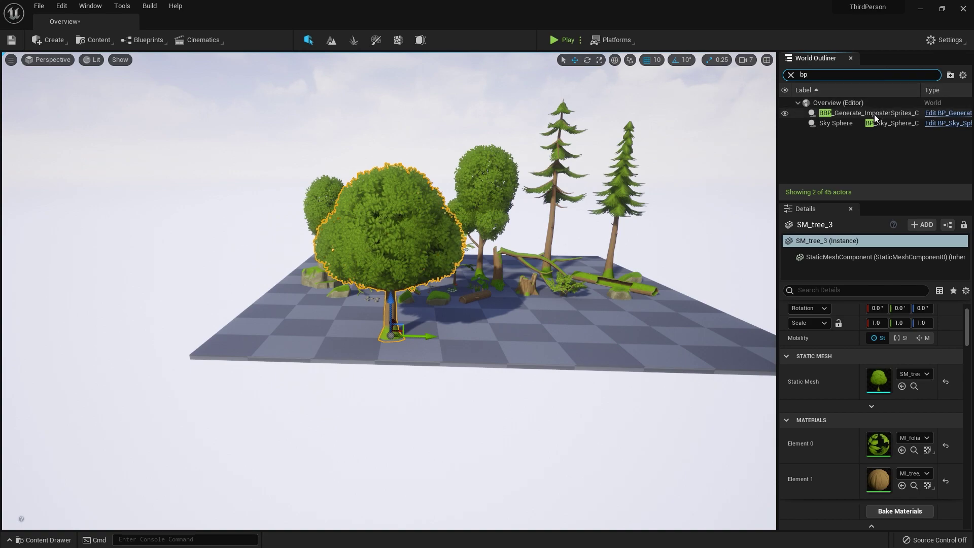
pyautogui.click(875, 118)
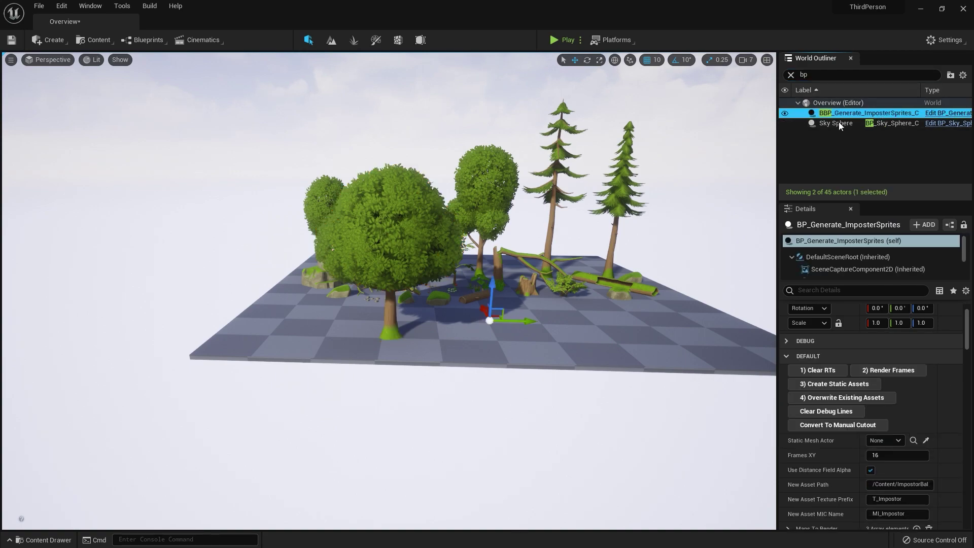
pyautogui.click(926, 441)
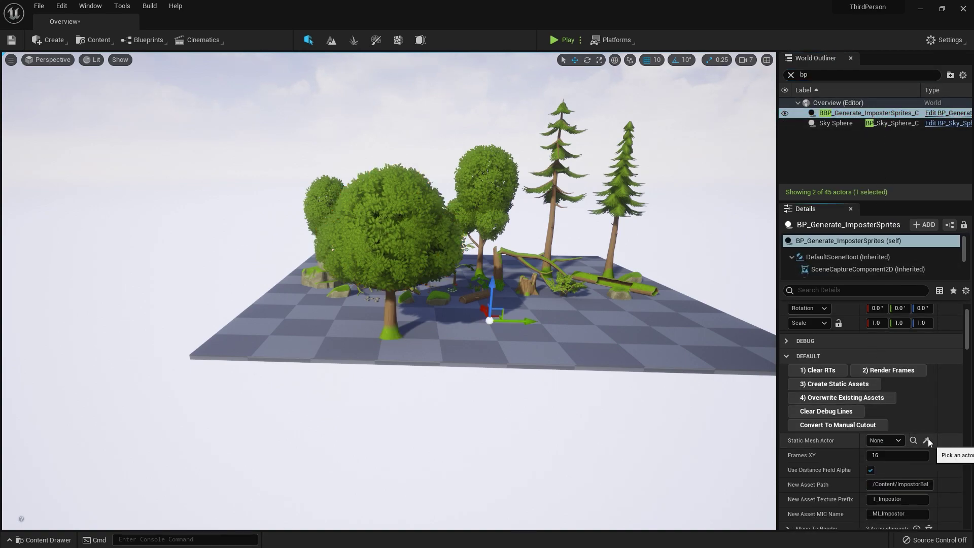
pyautogui.click(395, 326)
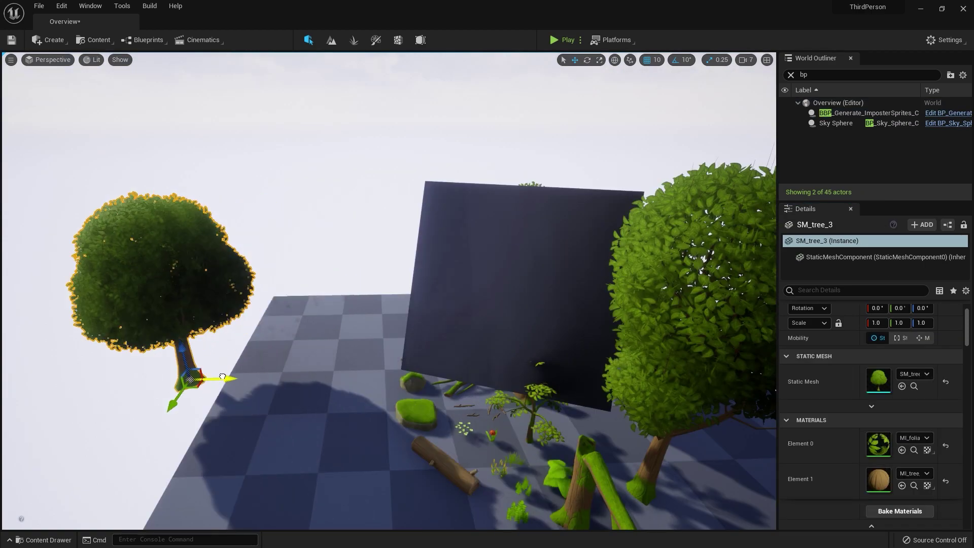
# Step: Move the duplicated tree clear of the floor and pick it again as the Static Mesh Actor of BP_Generate_ImposterSprites
pyautogui.moveTo(389, 291); pyautogui.dragTo(335, 290, button='right')
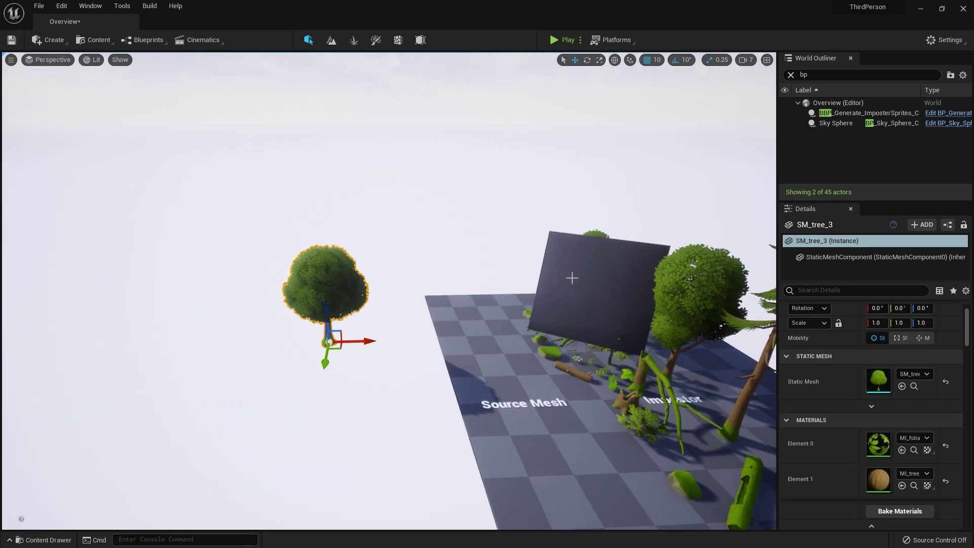
pyautogui.click(572, 278)
pyautogui.click(926, 440)
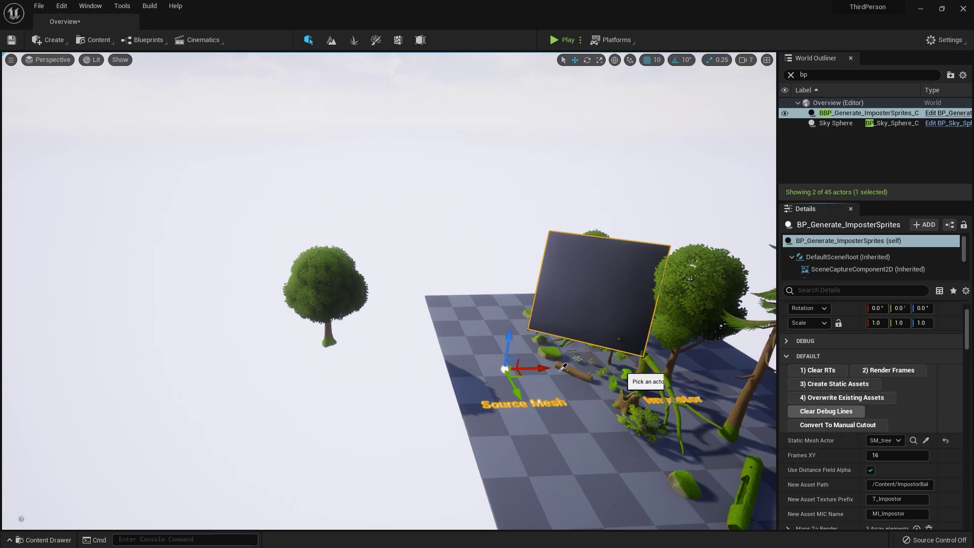
pyautogui.click(355, 305)
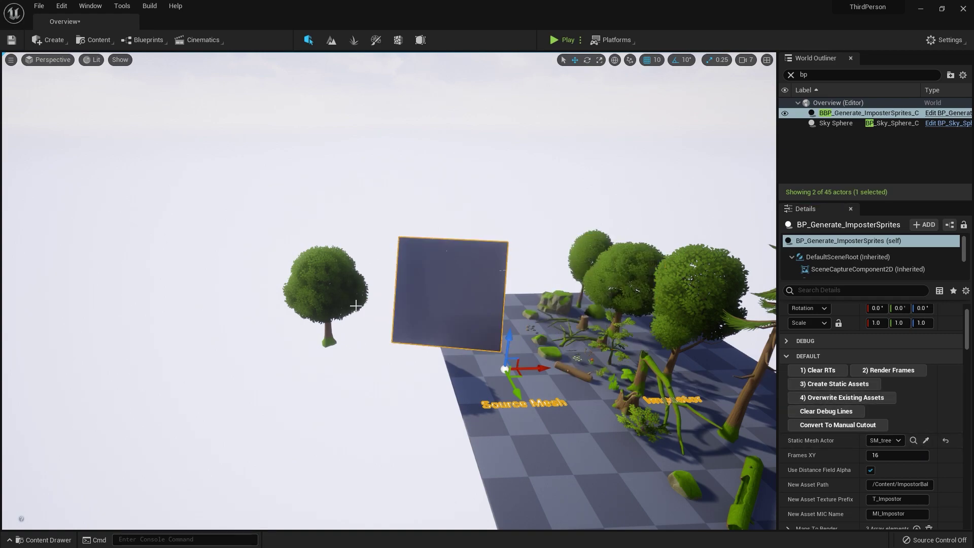
# Step: Clear the render targets and render the imposter frames for the duplicated tree, then deselect the blueprint
pyautogui.click(811, 370)
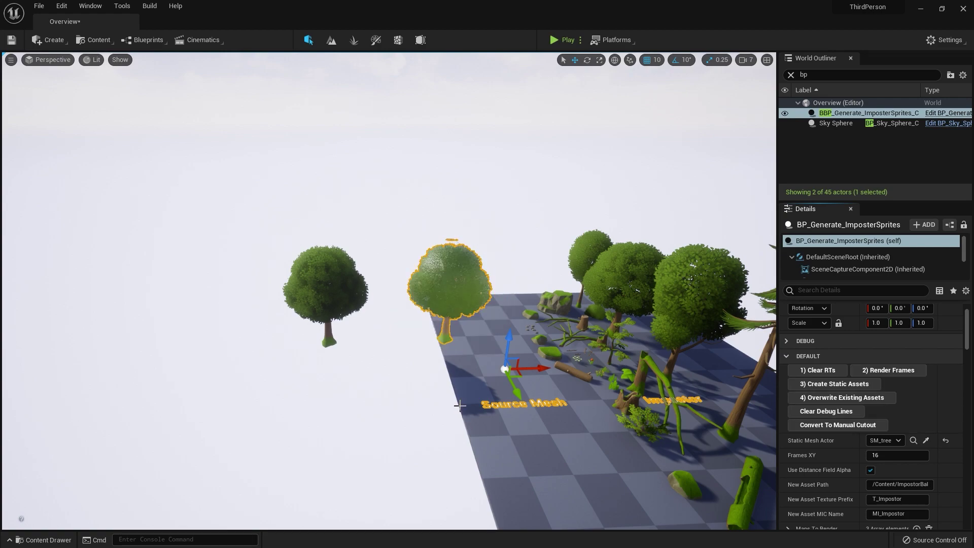
pyautogui.click(474, 214)
# Step: Compare the source tree with its imposter up close, using the Base Color buffer visualization
pyautogui.moveTo(415, 214)
pyautogui.mouseDown(button='right')
pyautogui.moveTo(415, 294)
pyautogui.moveTo(416, 213)
pyautogui.mouseUp(button='right')
pyautogui.press('w')
pyautogui.press('s')
pyautogui.moveTo(360, 289); pyautogui.dragTo(333, 213, button='right')
pyautogui.press('w')
pyautogui.click(95, 61)
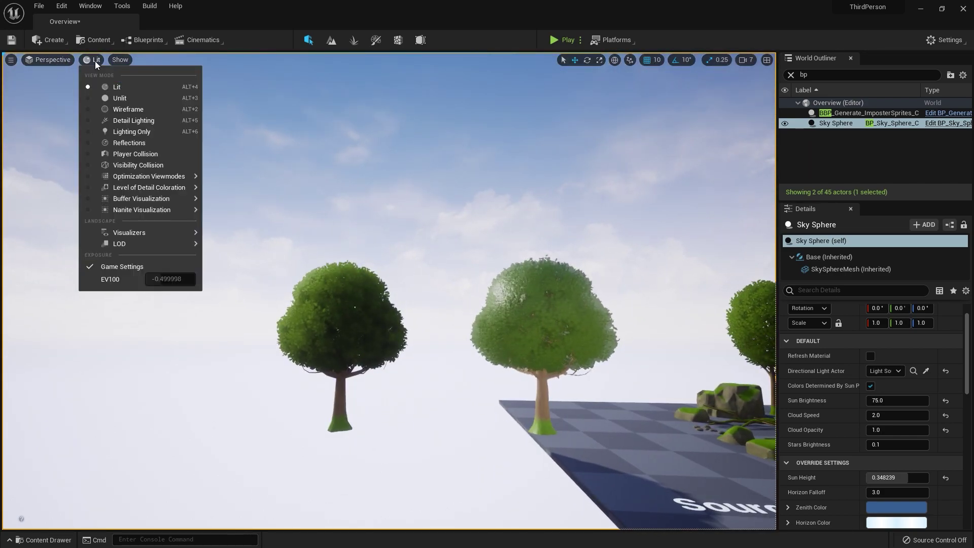
pyautogui.moveTo(192, 202)
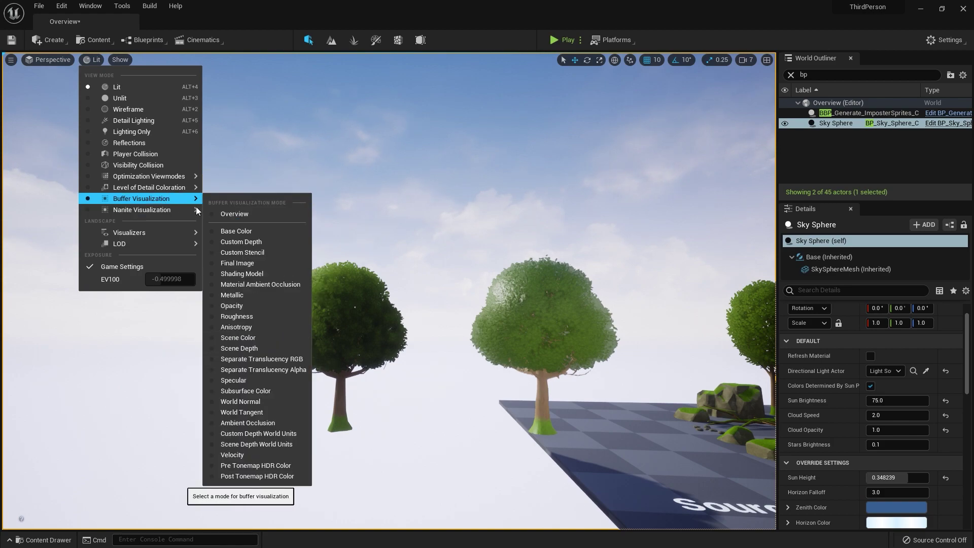
pyautogui.click(261, 233)
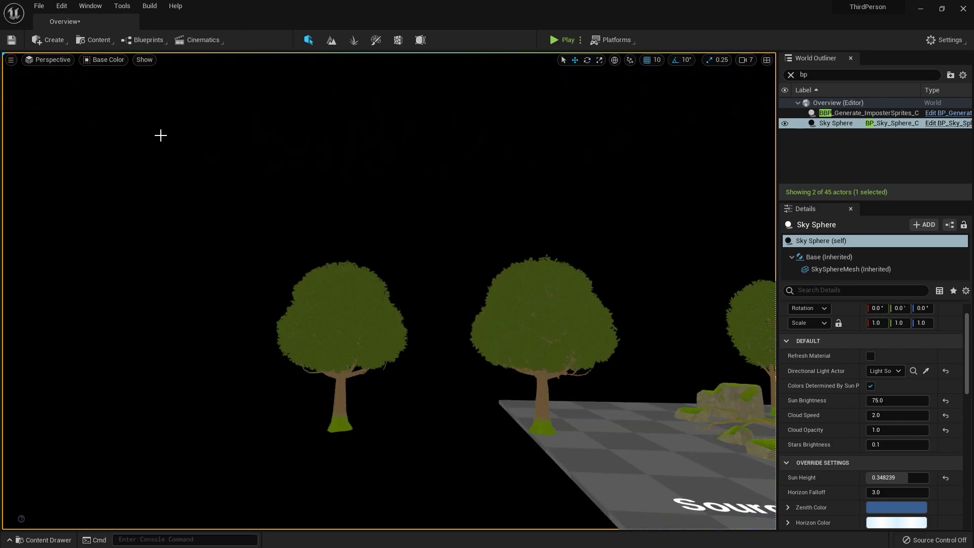
# Step: Compare the roughness of the source tree and the imposter using the Roughness buffer visualization
pyautogui.click(120, 59)
pyautogui.moveTo(141, 197)
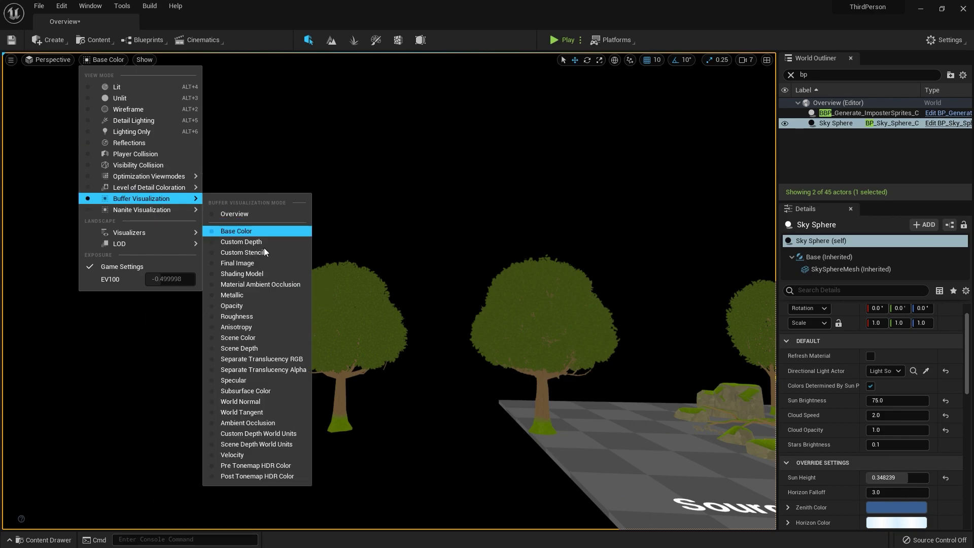
pyautogui.click(255, 316)
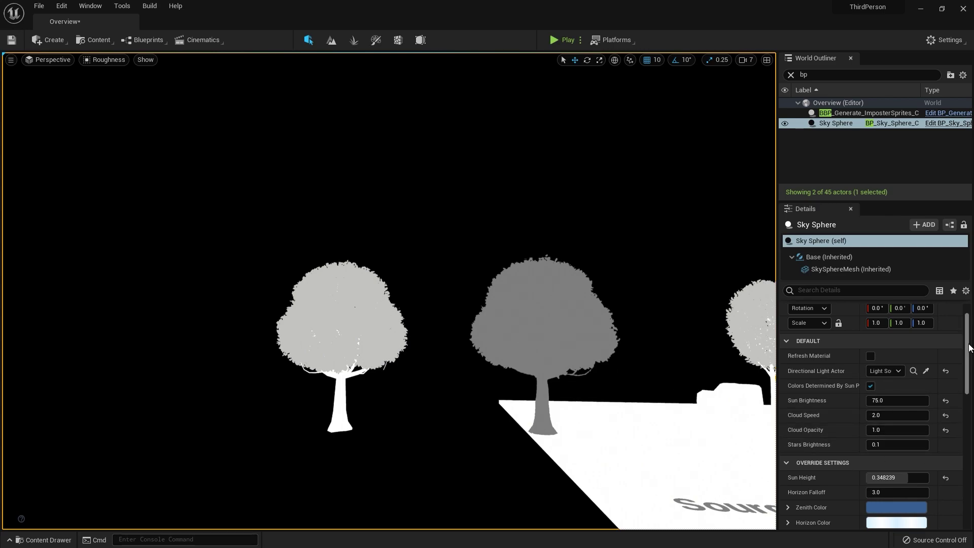
# Step: Select the BP_Generate_ImposterSprites actor and set its Constant Roughness to 0.6, after trying 0.4
pyautogui.scroll(-10, 959, 489)
pyautogui.scroll(8, 958, 485)
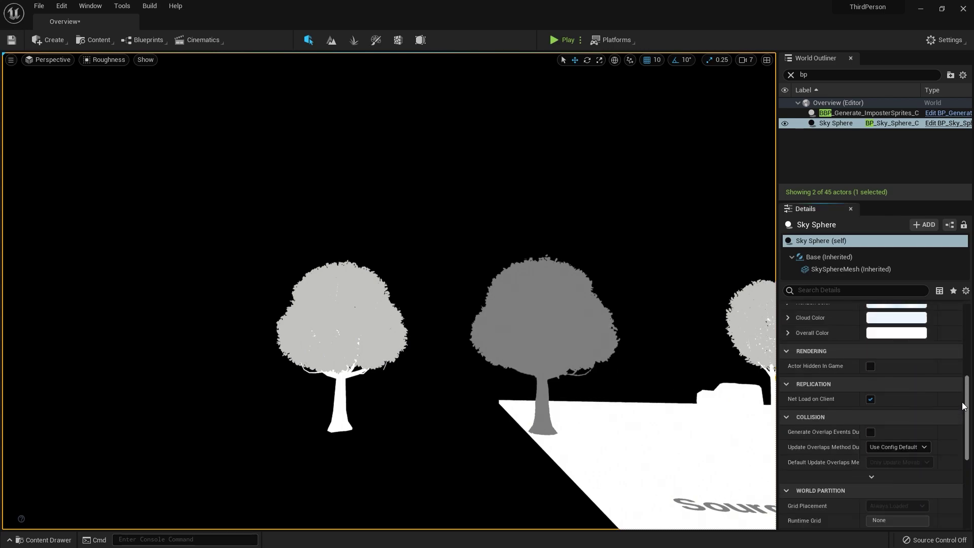
pyautogui.click(869, 112)
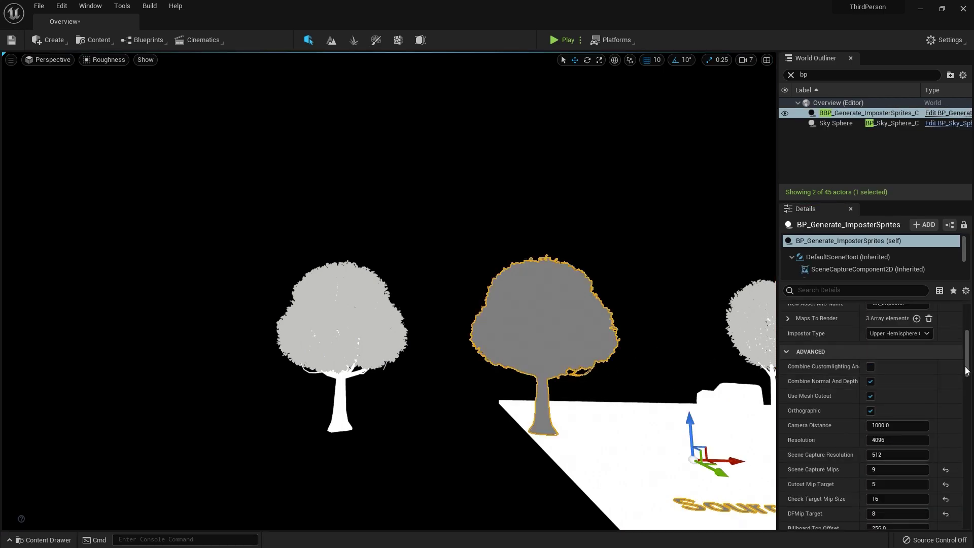
pyautogui.scroll(-10, 963, 488)
pyautogui.moveTo(963, 504); pyautogui.dragTo(968, 428)
pyautogui.scroll(-10, 890, 400)
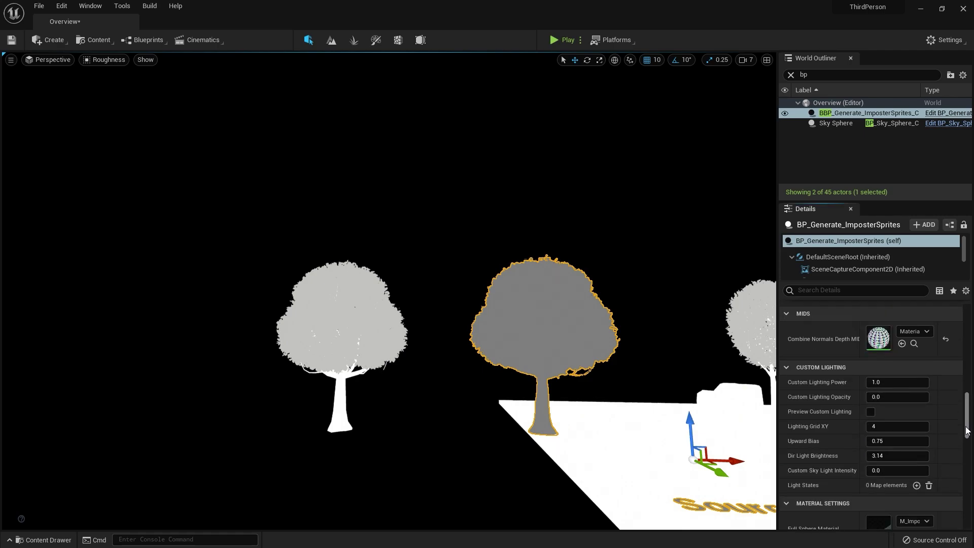
pyautogui.click(895, 367)
pyautogui.write('.')
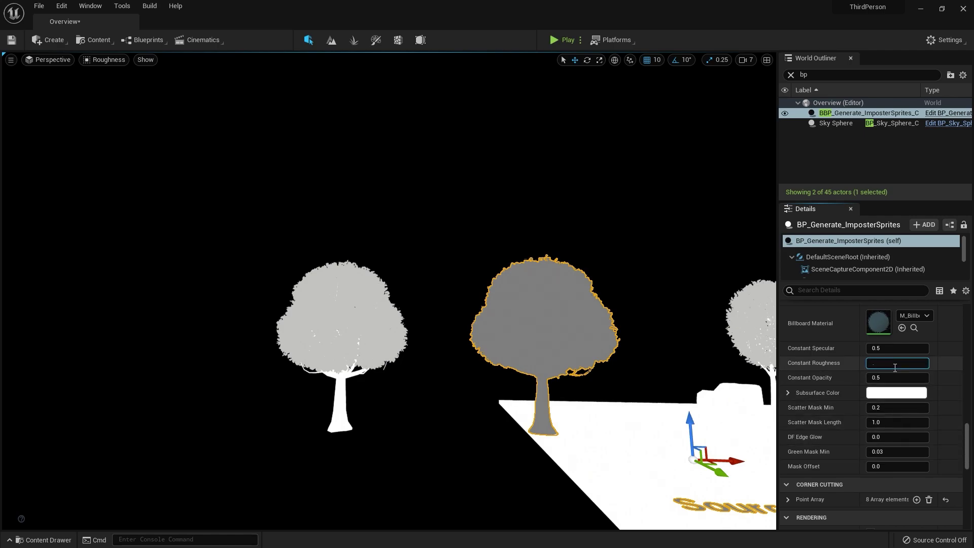
pyautogui.write('4')
pyautogui.press('Return')
pyautogui.write('.6')
pyautogui.press('Return')
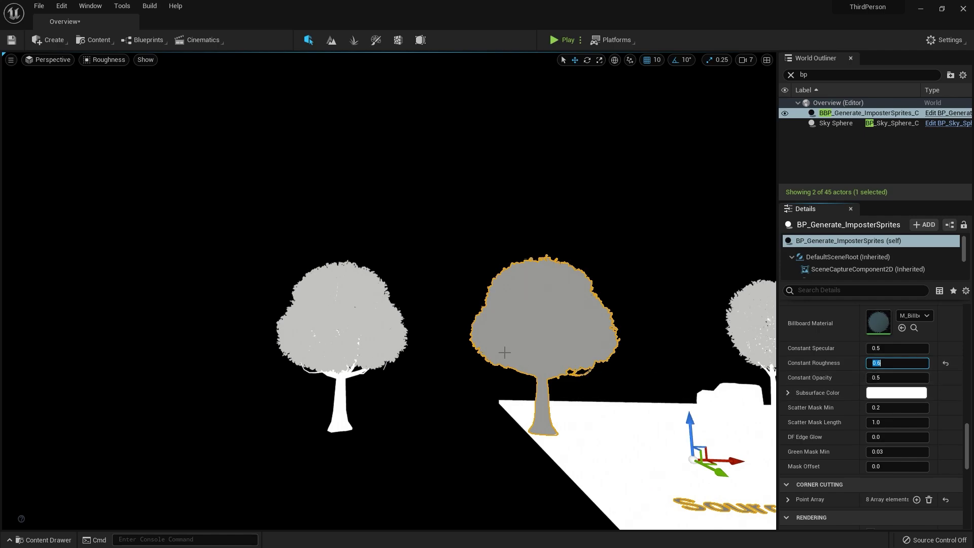
# Step: Show the Specular buffer visualization and match the imposter to the source tree by setting Constant Specular to 0.1
pyautogui.click(109, 62)
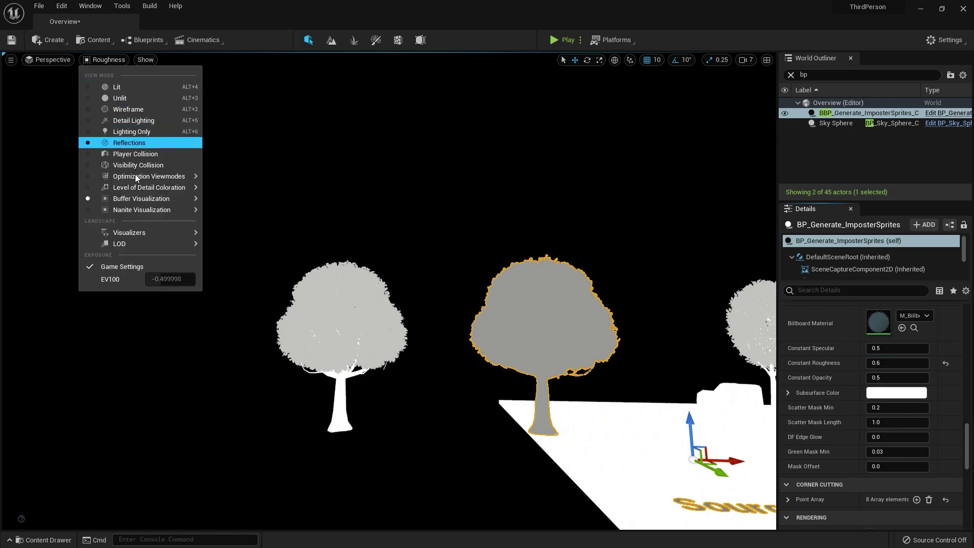
pyautogui.moveTo(198, 201)
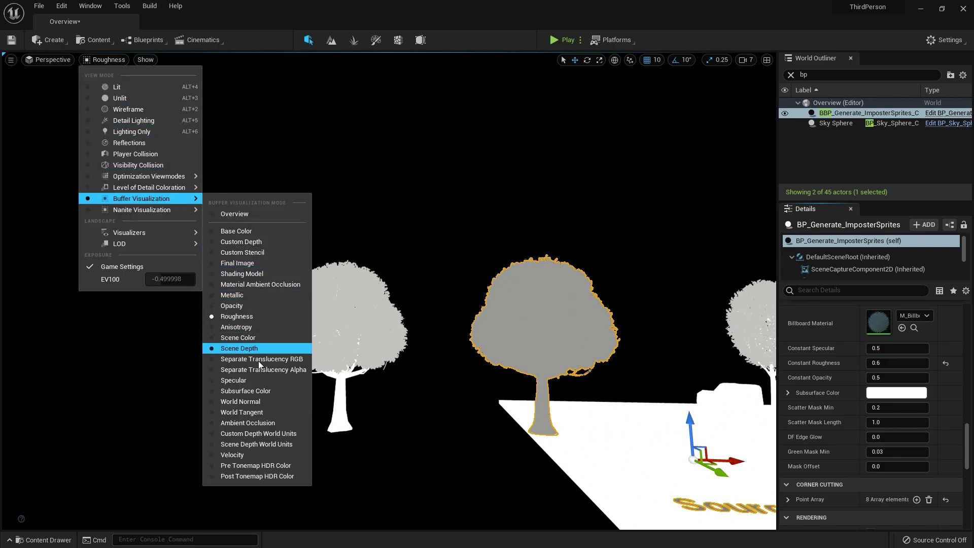
pyautogui.click(256, 382)
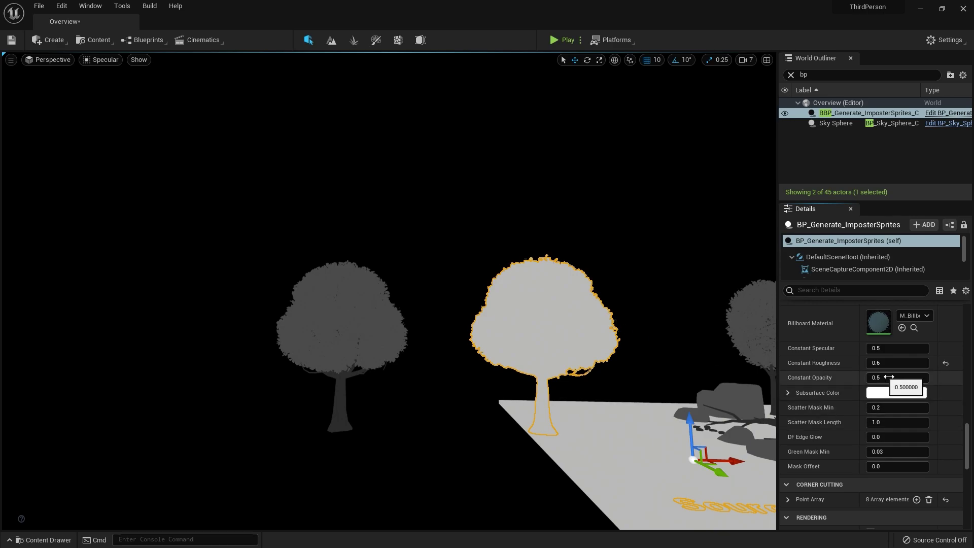
pyautogui.click(896, 352)
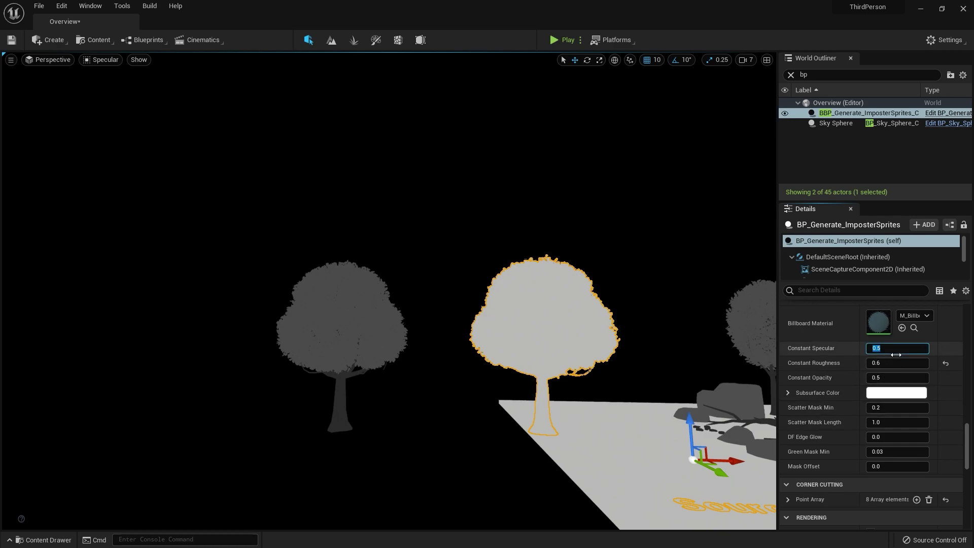
pyautogui.write('.7')
pyautogui.press('Return')
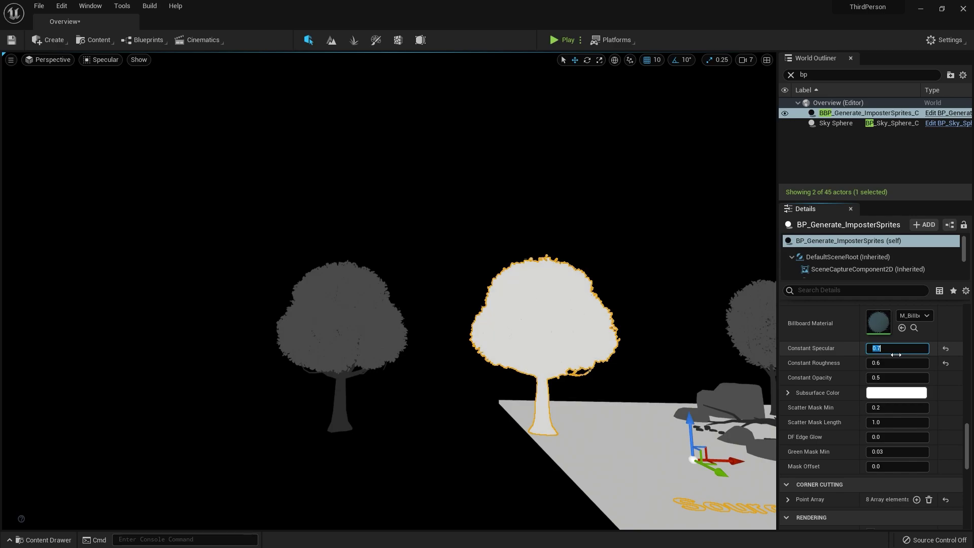
pyautogui.write('.2')
pyautogui.press('Return')
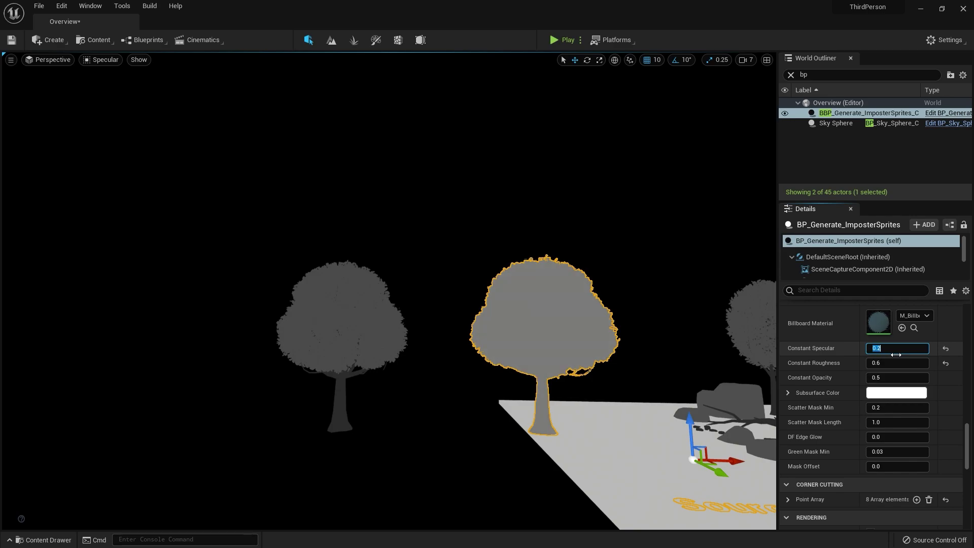
pyautogui.press('Return')
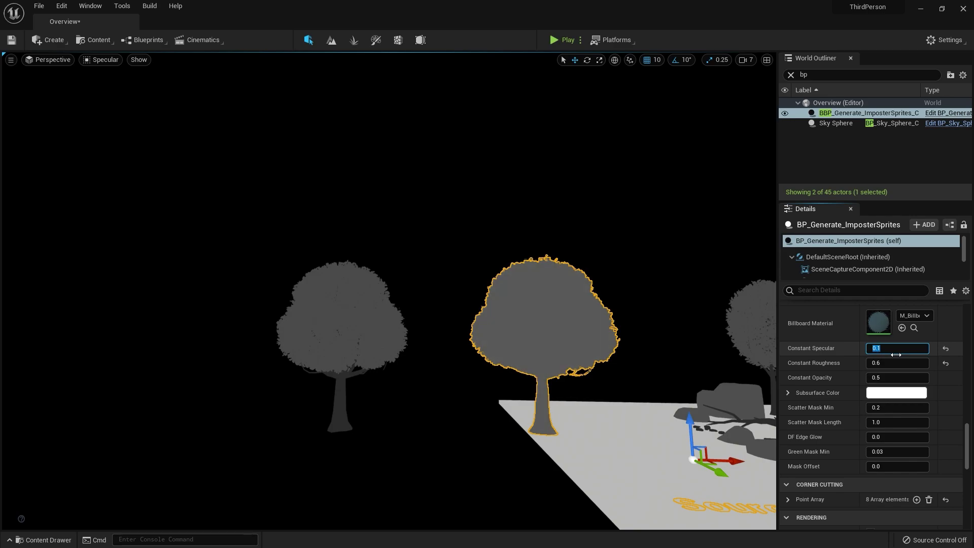
# Step: Return the viewport to Lit mode and compare the source tree with the imposter from different angles
pyautogui.click(105, 60)
pyautogui.click(112, 87)
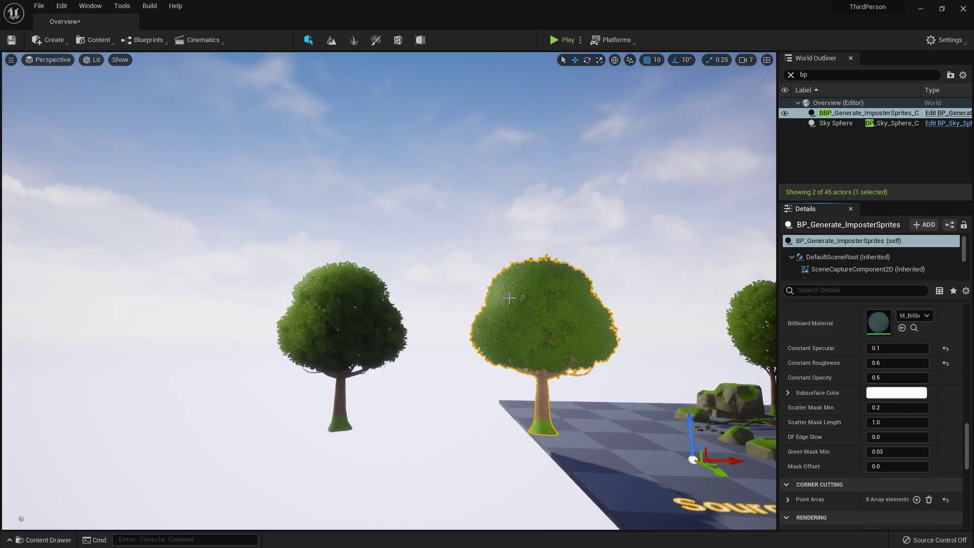
pyautogui.moveTo(452, 289); pyautogui.dragTo(599, 289, button='right')
pyautogui.moveTo(413, 289); pyautogui.dragTo(451, 289, button='right')
pyautogui.moveTo(515, 247); pyautogui.dragTo(464, 234, button='right')
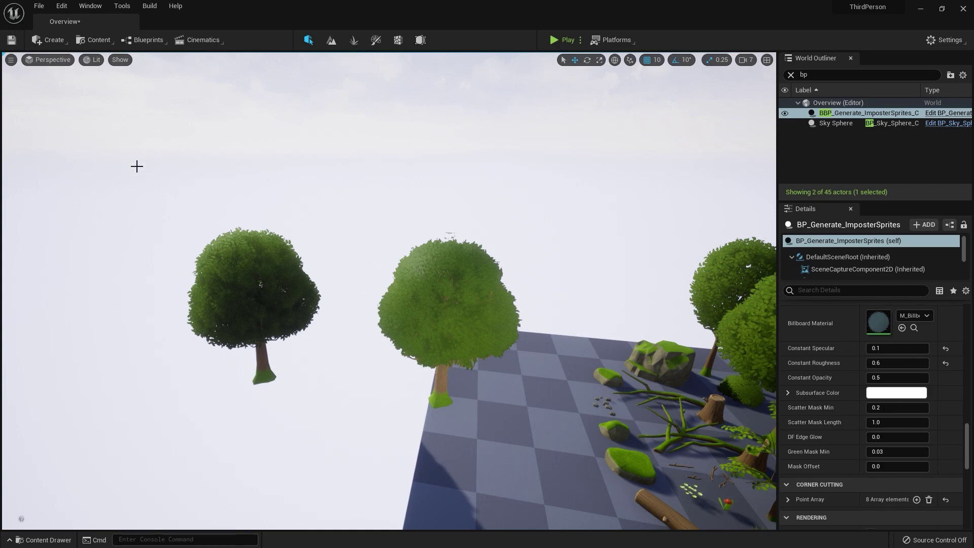
# Step: Compare the source tree and the imposter in the World Normal and Base Color buffer visualizations
pyautogui.click(92, 59)
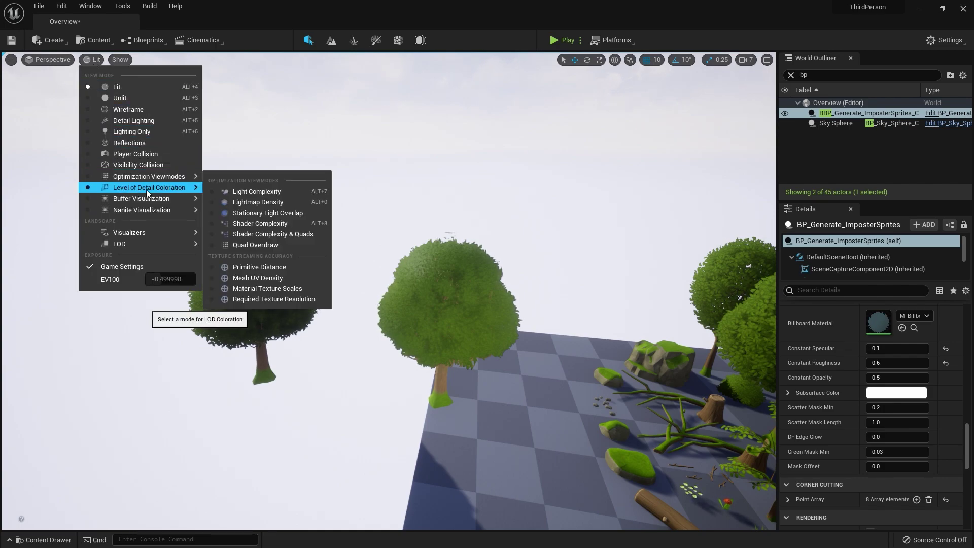
pyautogui.moveTo(165, 203)
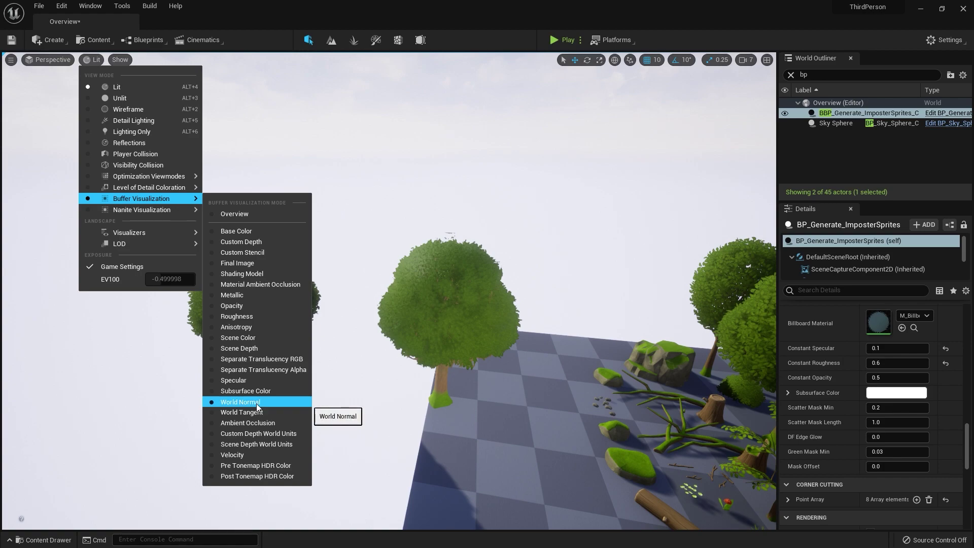
pyautogui.click(257, 403)
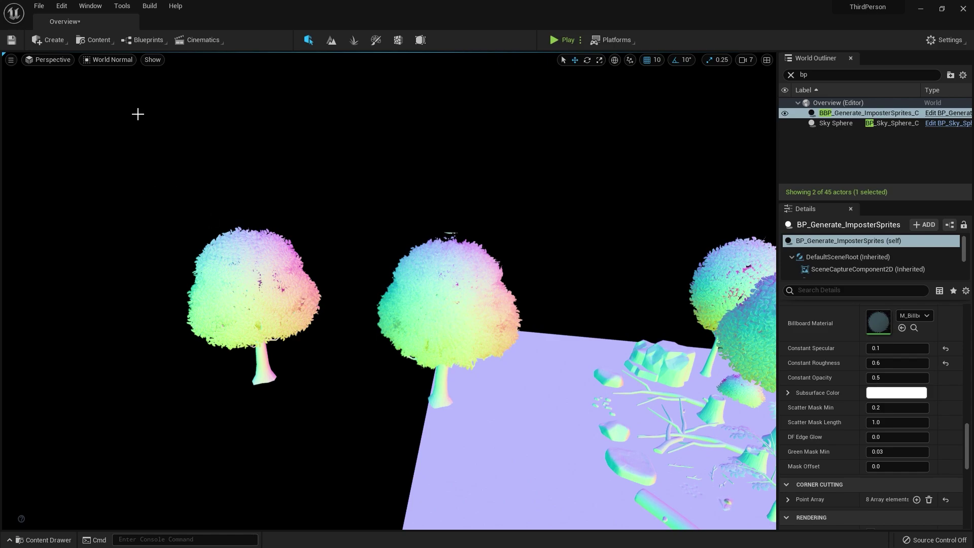
pyautogui.click(123, 63)
pyautogui.moveTo(166, 201)
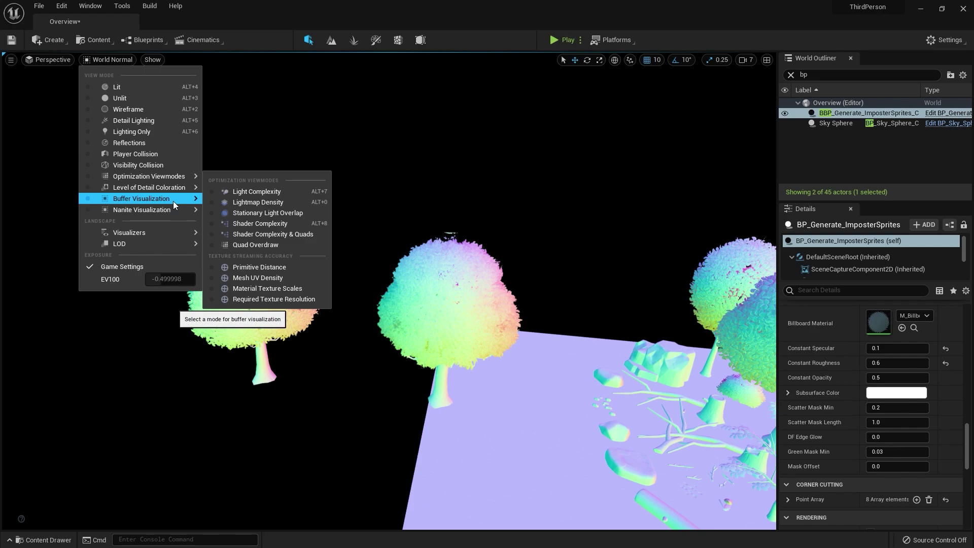
pyautogui.click(251, 233)
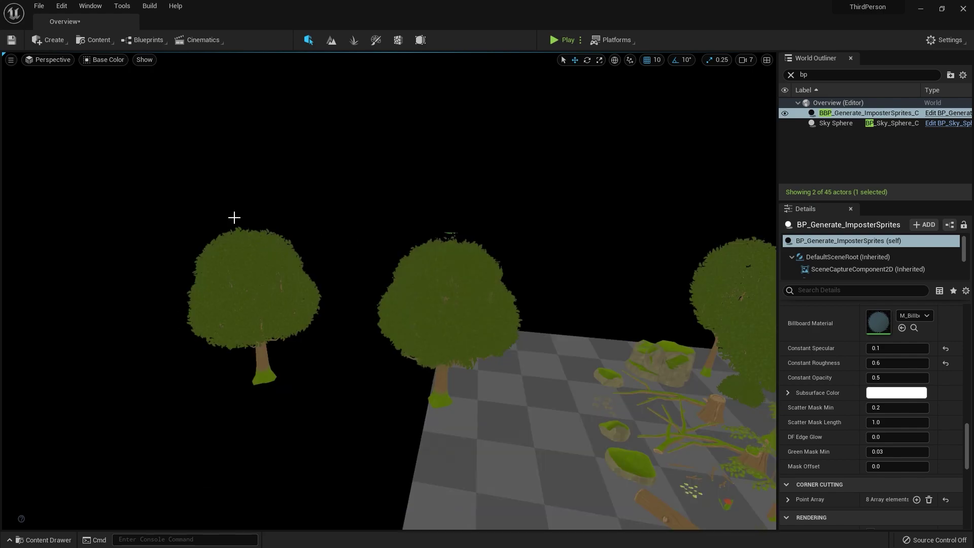
# Step: Inspect both trees in the Metallic and Subsurface Color buffer visualizations, viewing the subsurface color from another side
pyautogui.click(111, 63)
pyautogui.moveTo(162, 199)
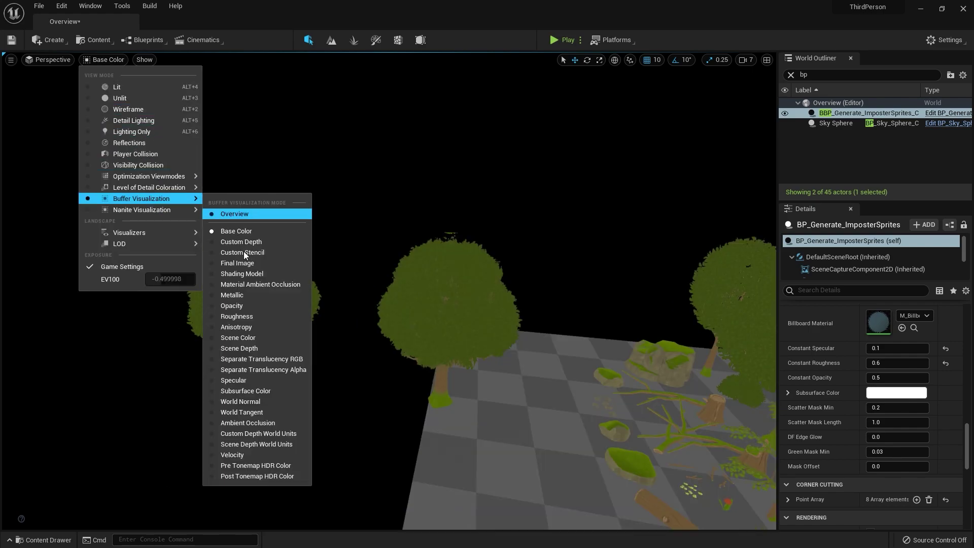
pyautogui.click(239, 295)
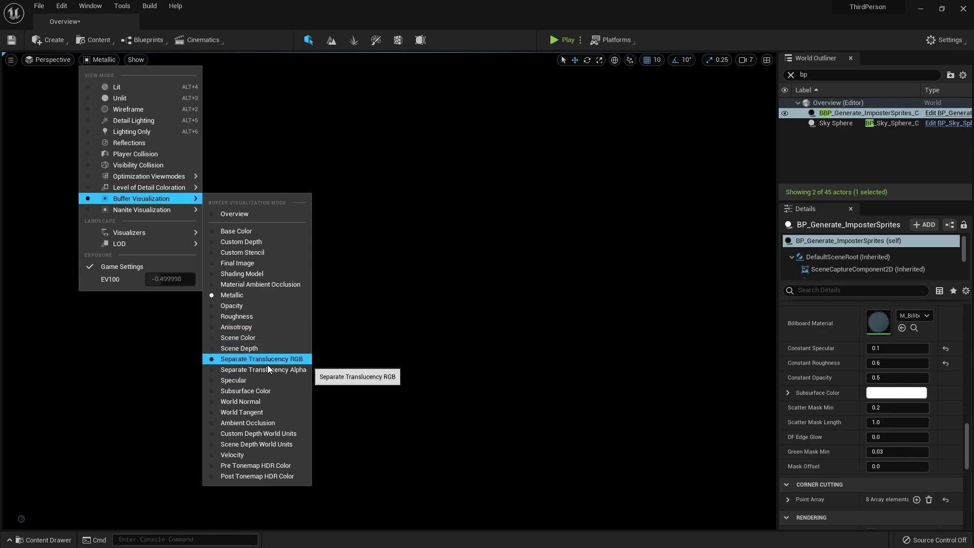
pyautogui.click(275, 392)
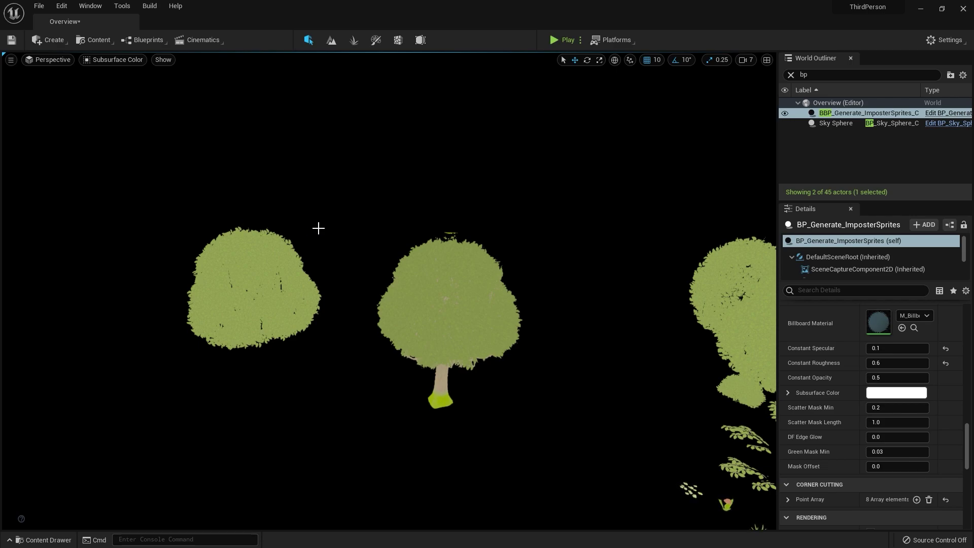
pyautogui.keyDown('alt'); pyautogui.moveTo(487, 290); pyautogui.dragTo(289, 292); pyautogui.keyUp('alt')
pyautogui.moveTo(390, 291); pyautogui.dragTo(442, 290, button='right')
pyautogui.press('s')
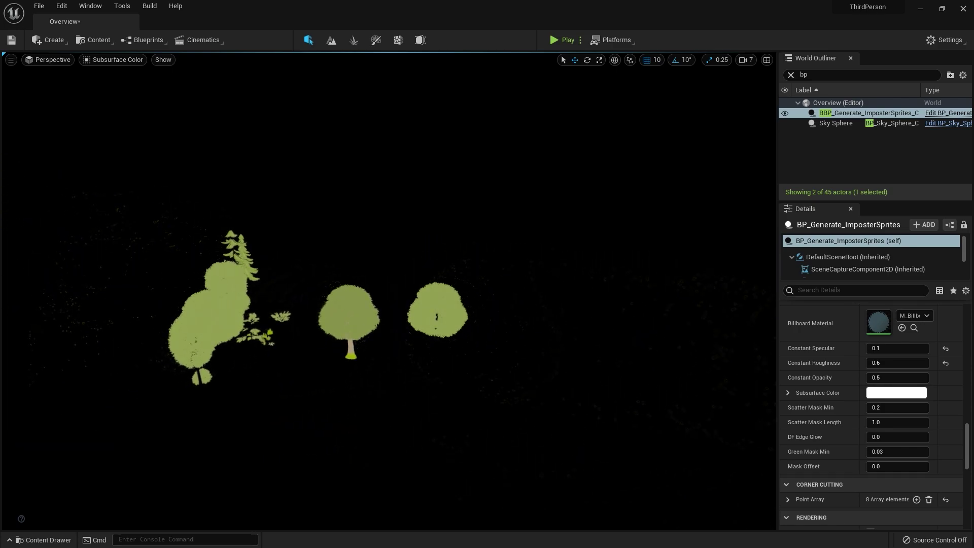
# Step: Switch the viewport back to Lit mode and reselect the BP_Generate_ImposterSprites actor beside the source tree
pyautogui.click(115, 60)
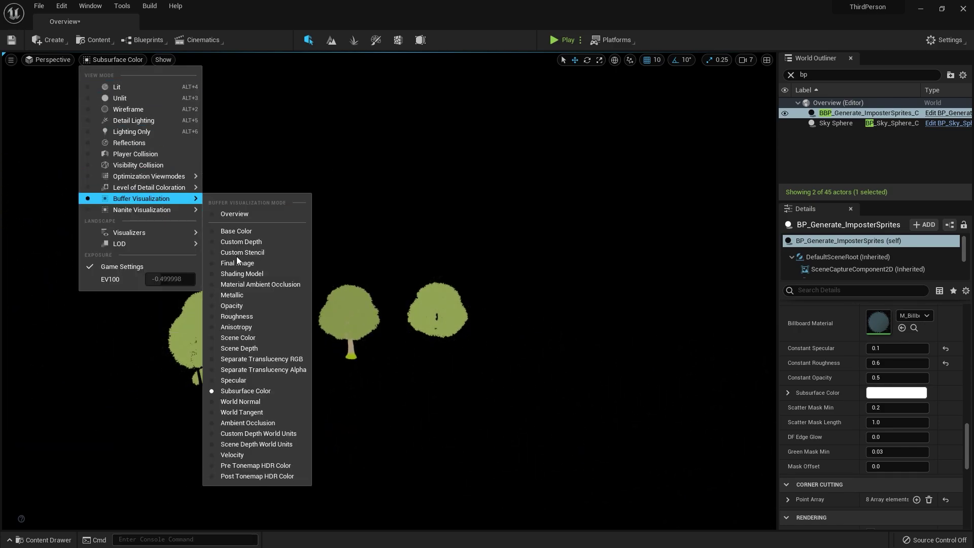
pyautogui.click(138, 87)
pyautogui.click(440, 237)
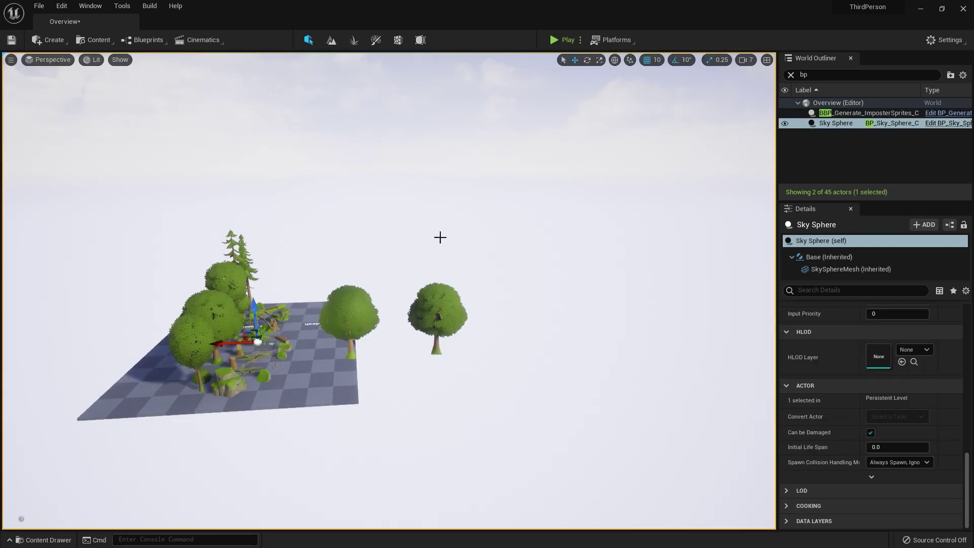
pyautogui.moveTo(423, 236); pyautogui.dragTo(426, 200, button='right')
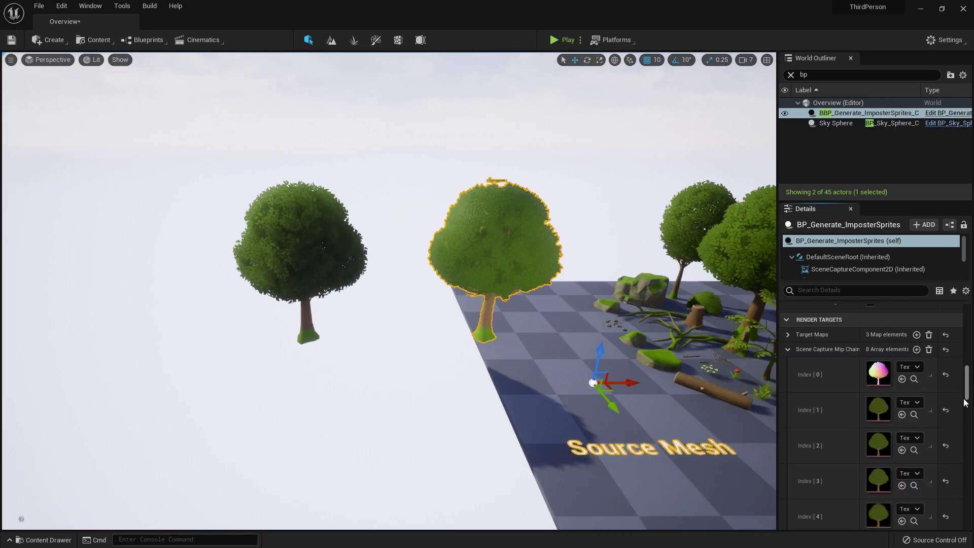
# Step: Review the material settings of BP_Generate_ImposterSprites, from the constant specular and roughness to the scatter and mask values
pyautogui.scroll(-4, 958, 427)
pyautogui.scroll(-3, 957, 425)
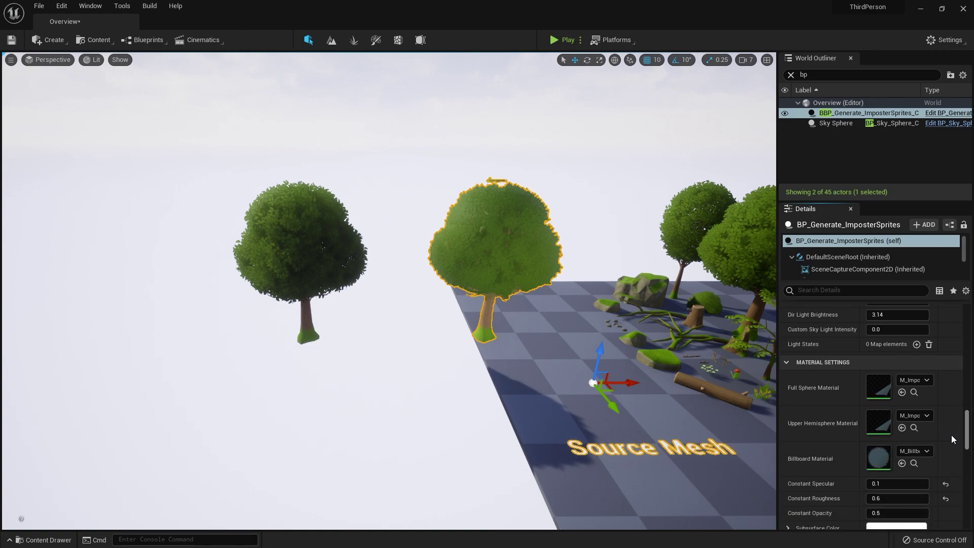
pyautogui.scroll(-5, 952, 435)
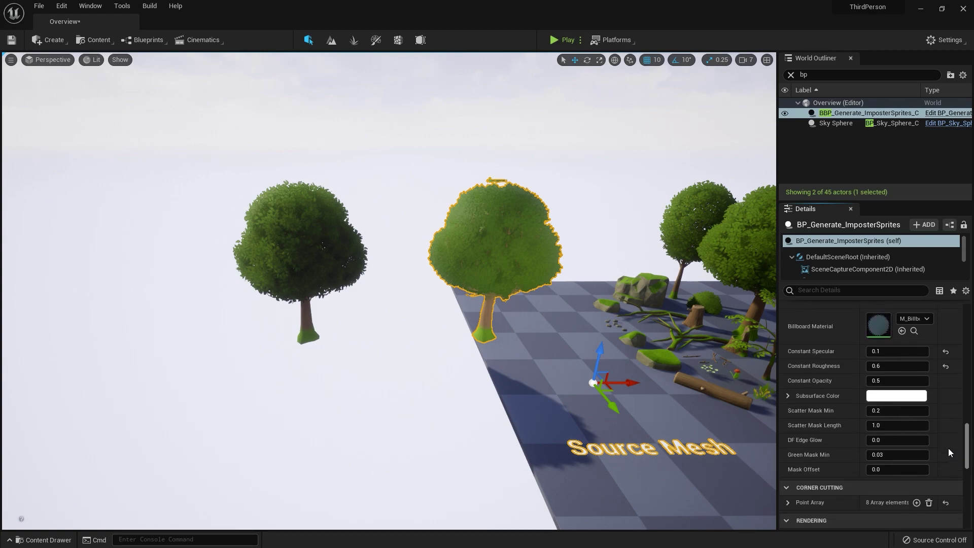
pyautogui.scroll(-1, 949, 449)
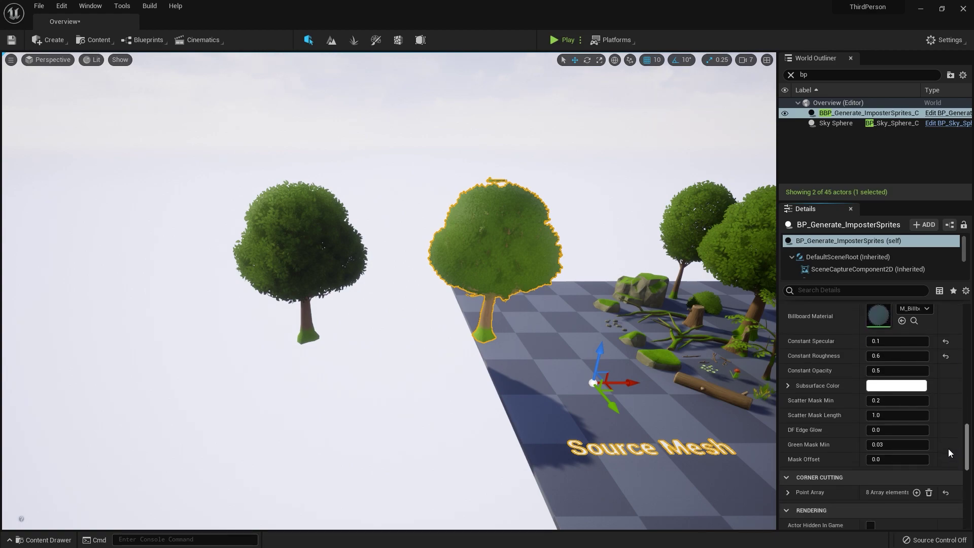
pyautogui.scroll(2, 948, 449)
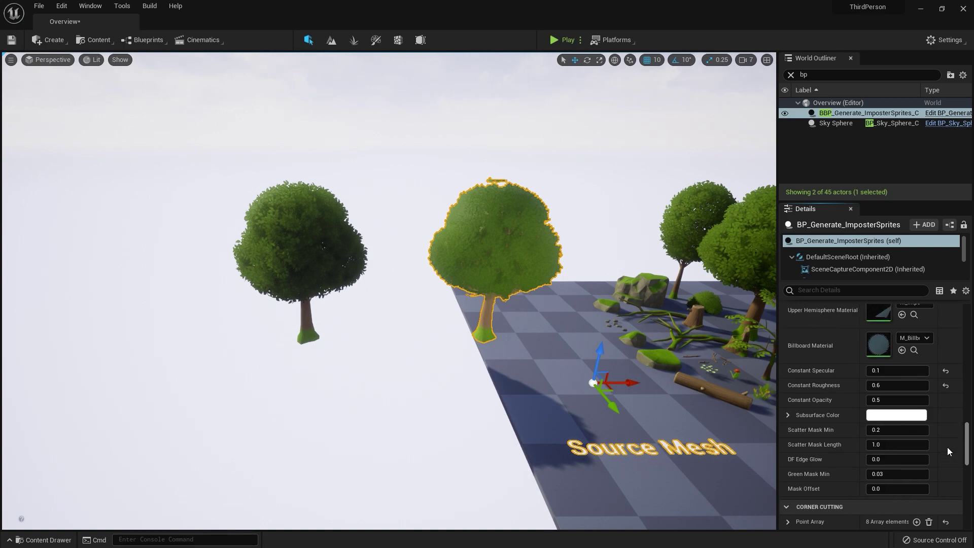
pyautogui.scroll(20, 948, 448)
# Step: Locate the source tree's static mesh asset, open its name for editing, and reselect the BP_Generate_ImposterSprites actor
pyautogui.click(495, 254)
pyautogui.click(301, 240)
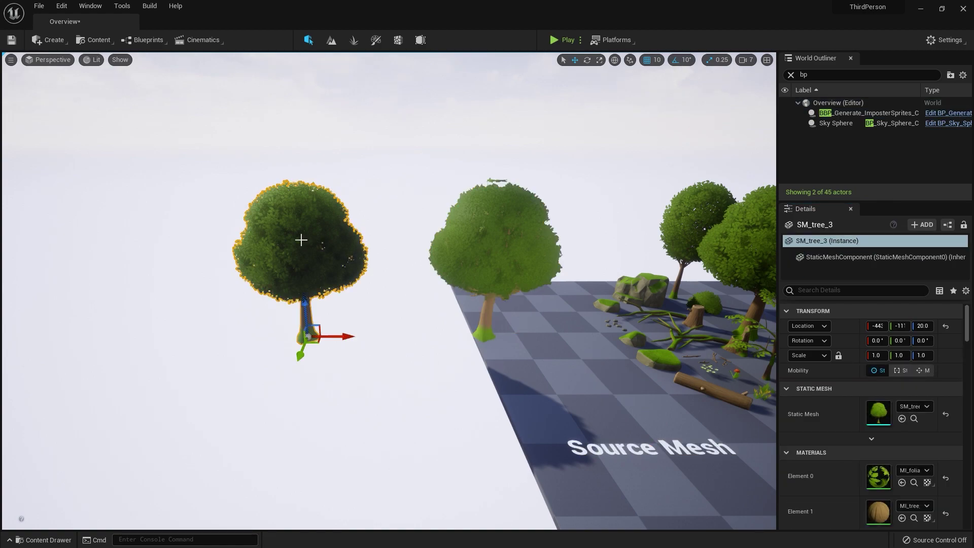
pyautogui.click(790, 74)
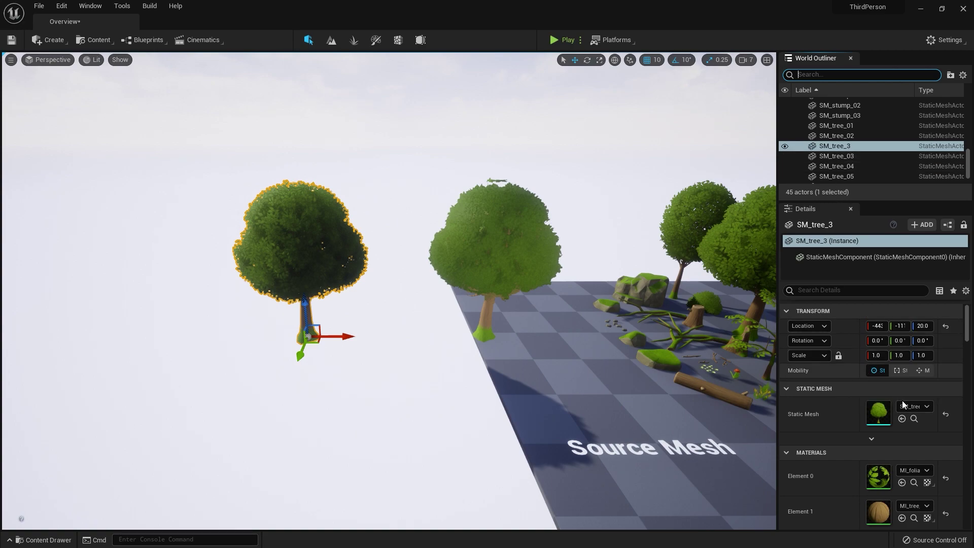
pyautogui.click(914, 418)
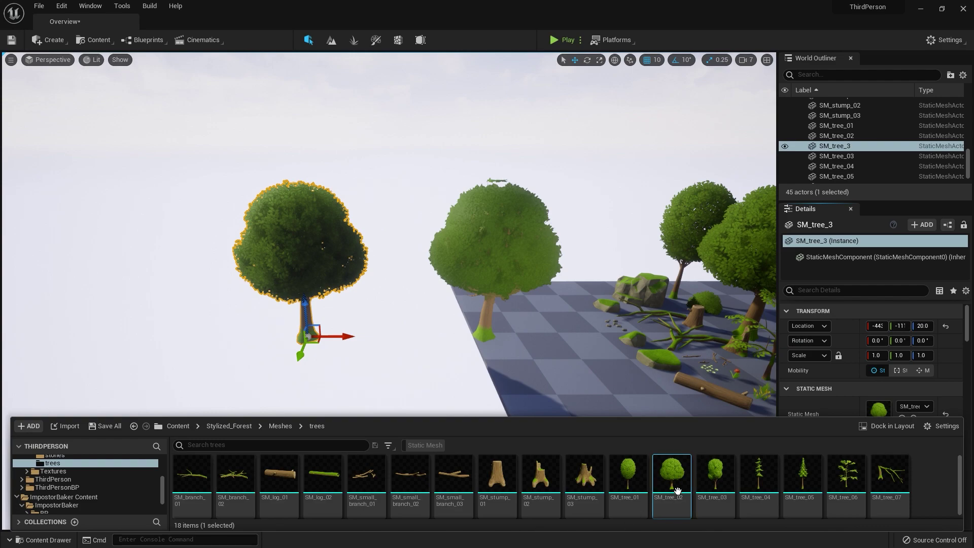
pyautogui.press('F2')
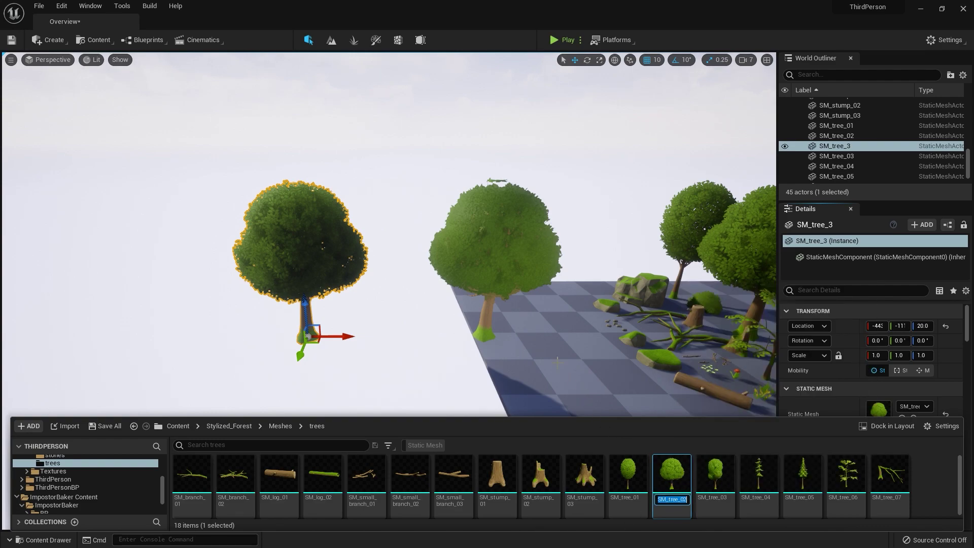
pyautogui.click(516, 261)
pyautogui.click(510, 246)
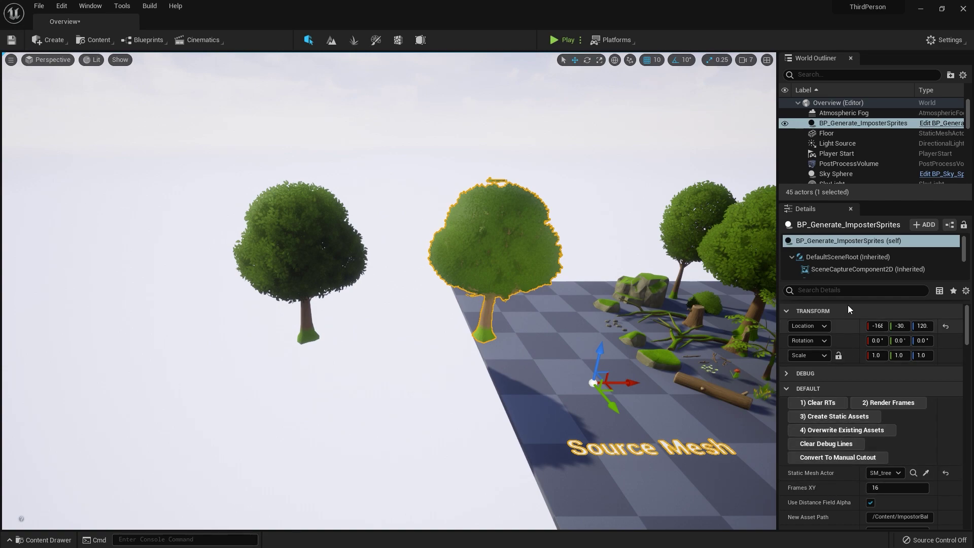
# Step: Create a static mesh from the actor's ProceduralMesh component, saving it as SM_tree_02 in the ImpostorBaker/ImpostorLODs folder
pyautogui.scroll(-1, 849, 267)
pyautogui.click(852, 265)
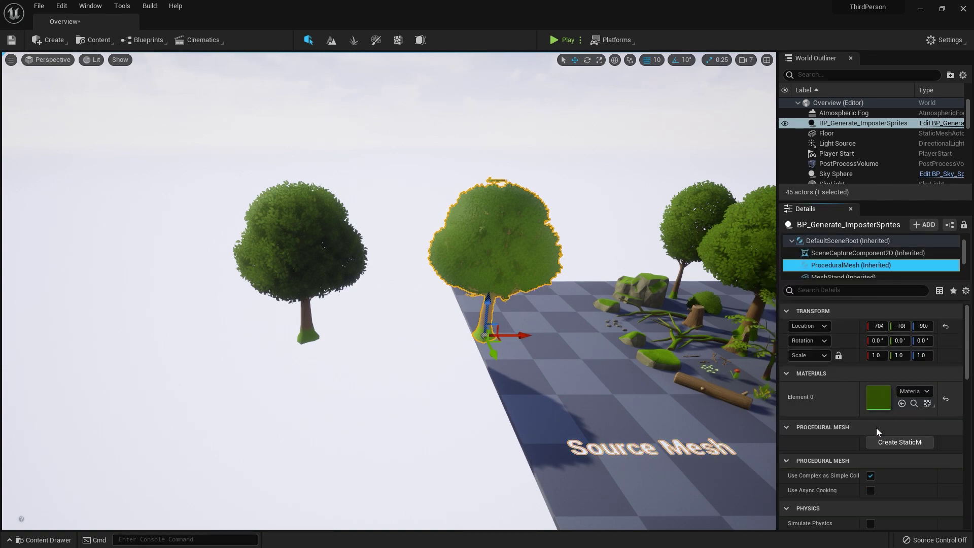
pyautogui.click(900, 442)
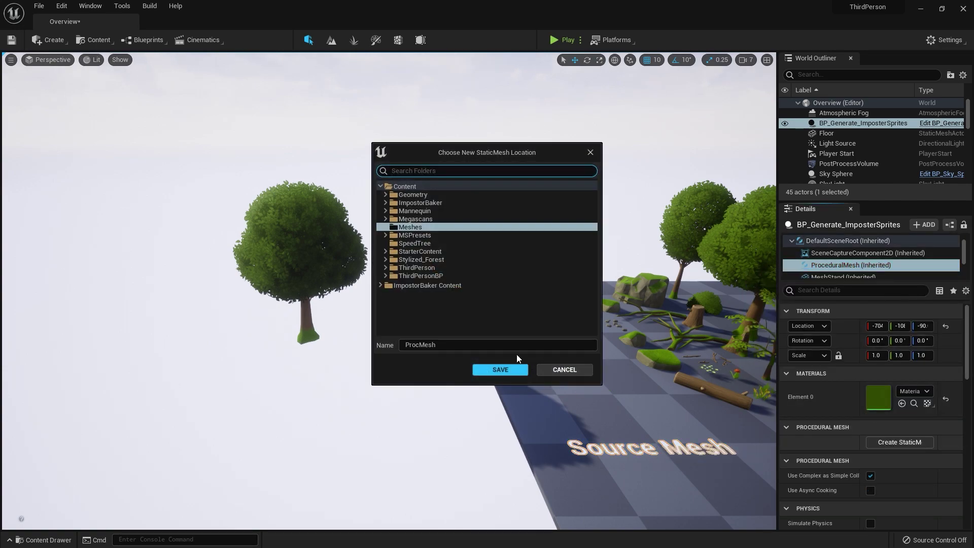
pyautogui.click(385, 202)
pyautogui.click(417, 212)
pyautogui.moveTo(438, 346); pyautogui.dragTo(397, 347)
pyautogui.click(485, 369)
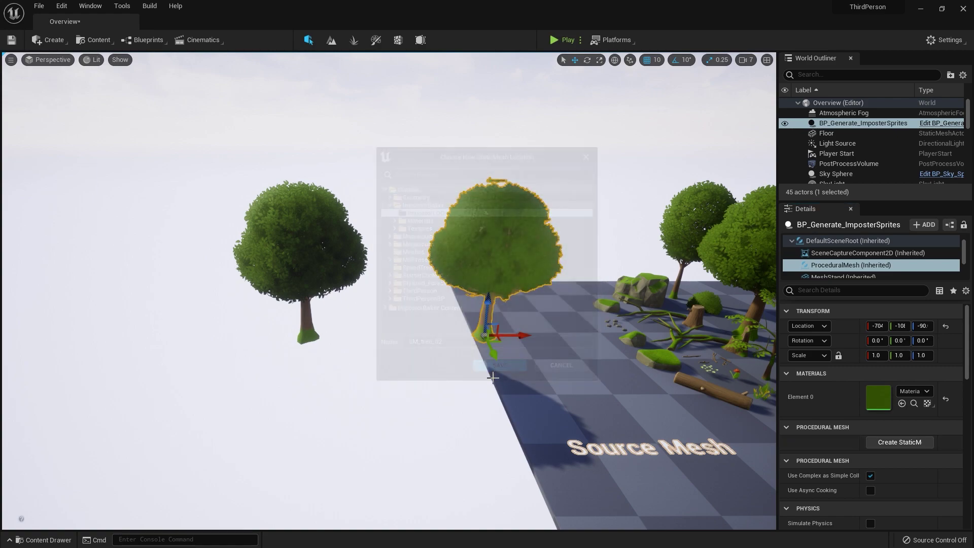
# Step: Export the SM_tree_02 static mesh from ImpostorBaker/ImpostorLODs as FBX file SM_tree_02 in the project's Imposter folder, using FBX 2020 compatibility
pyautogui.click(44, 540)
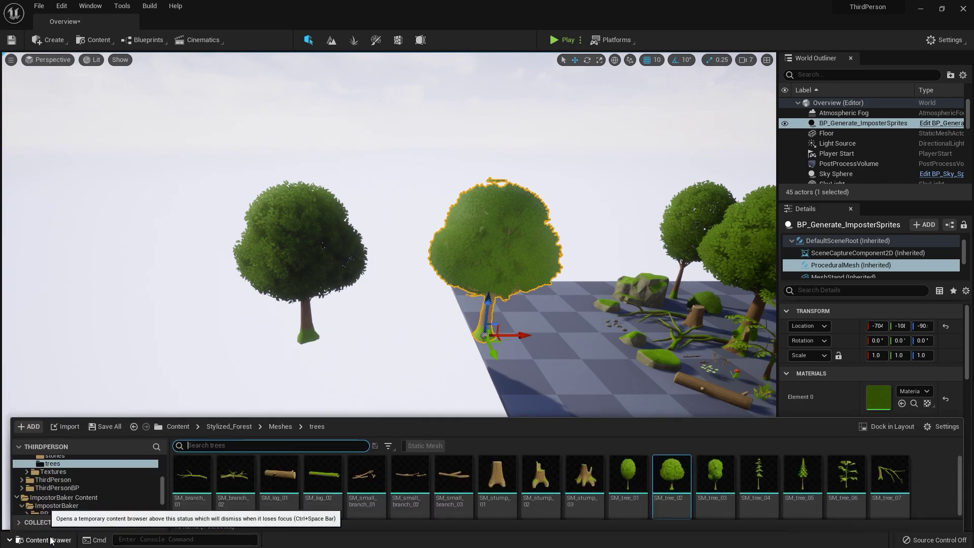
pyautogui.scroll(5, 71, 481)
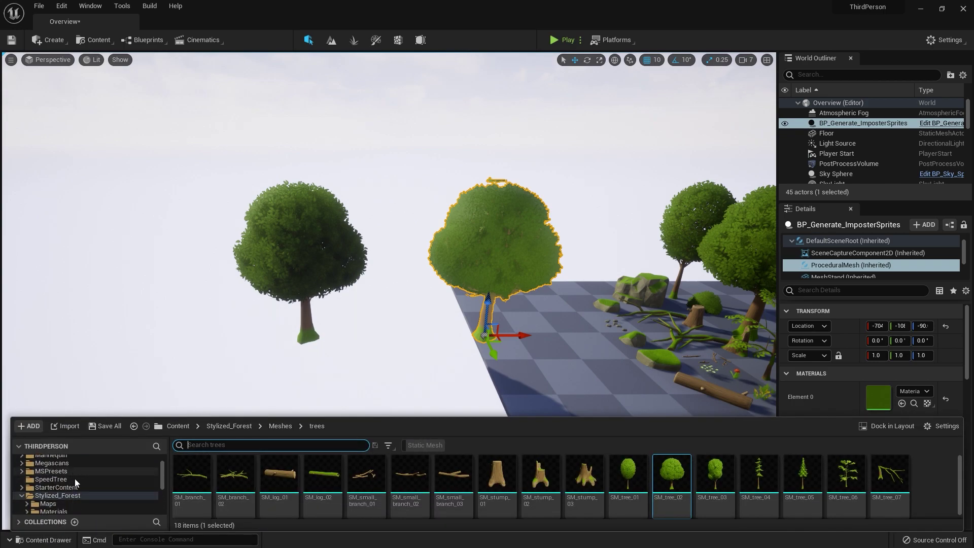
pyautogui.click(45, 476)
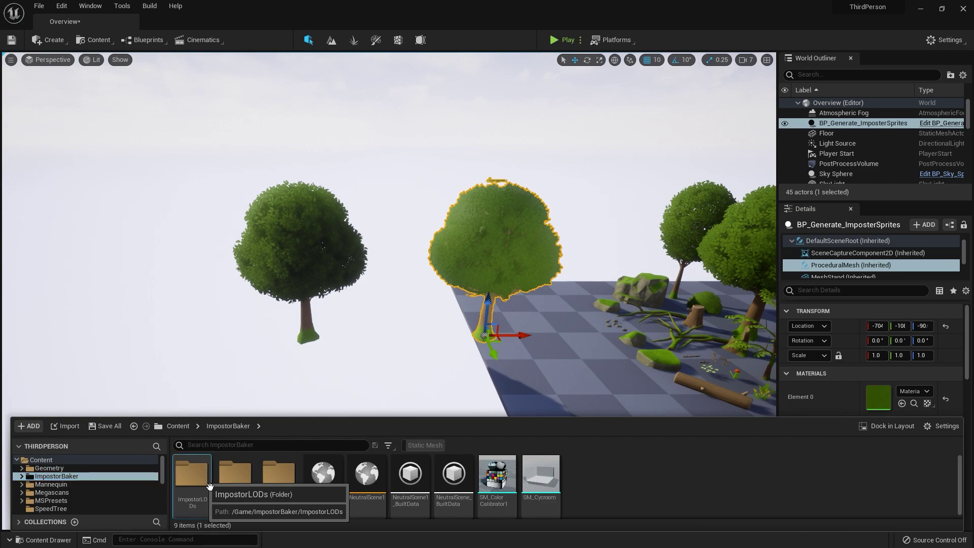
pyautogui.doubleClick(192, 475)
pyautogui.click(369, 486)
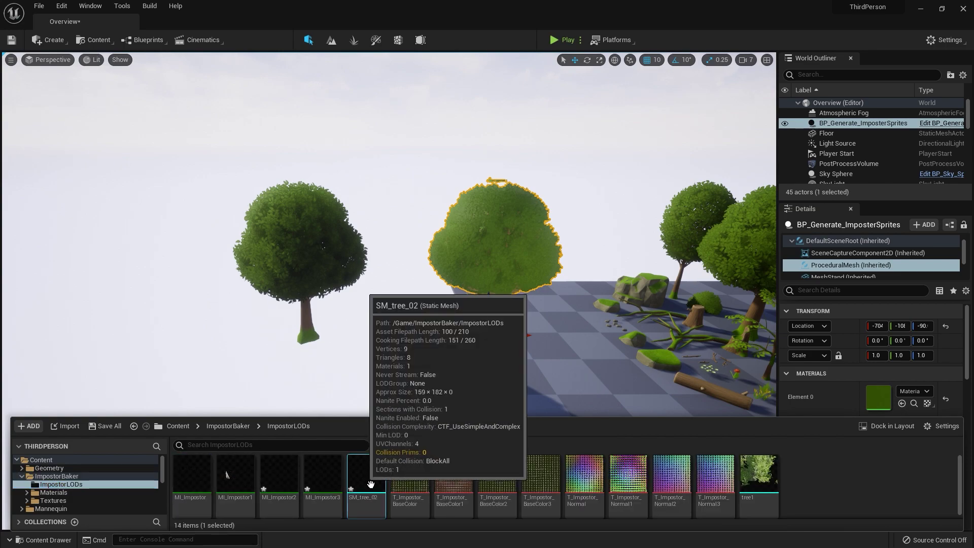
pyautogui.rightClick(371, 485)
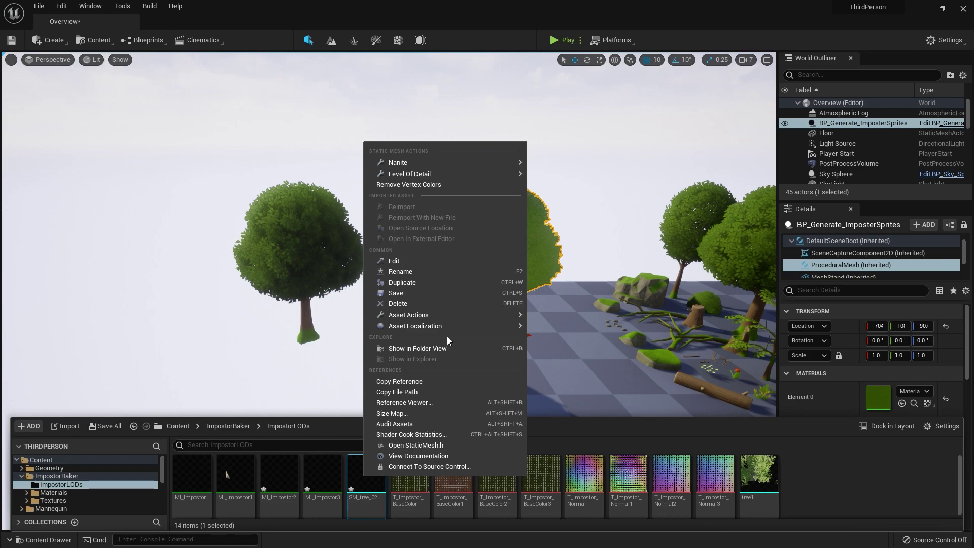
pyautogui.moveTo(444, 314)
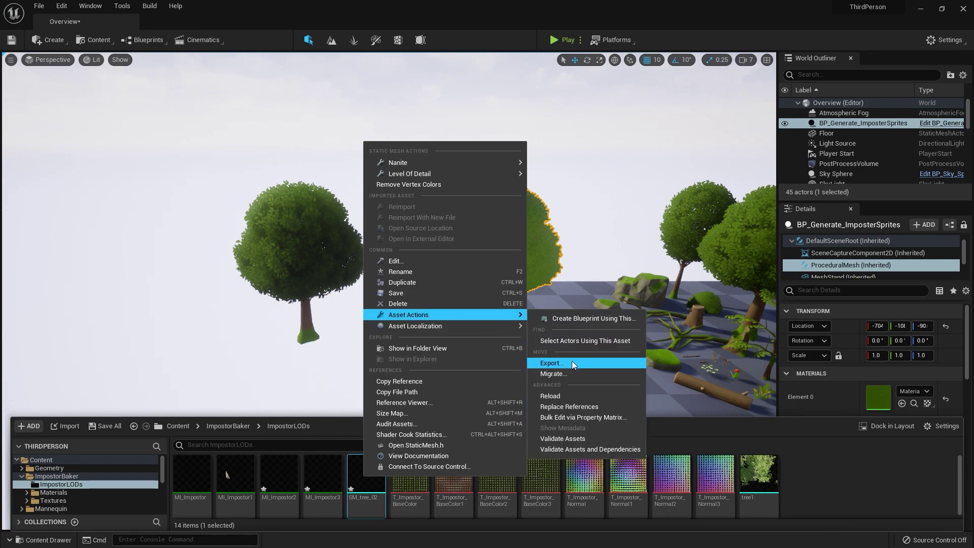
pyautogui.click(559, 363)
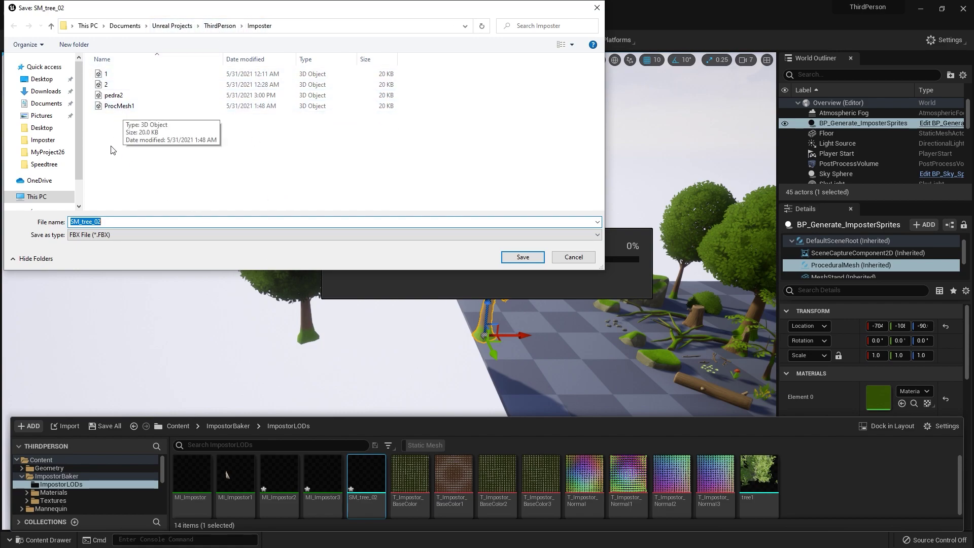
pyautogui.click(528, 259)
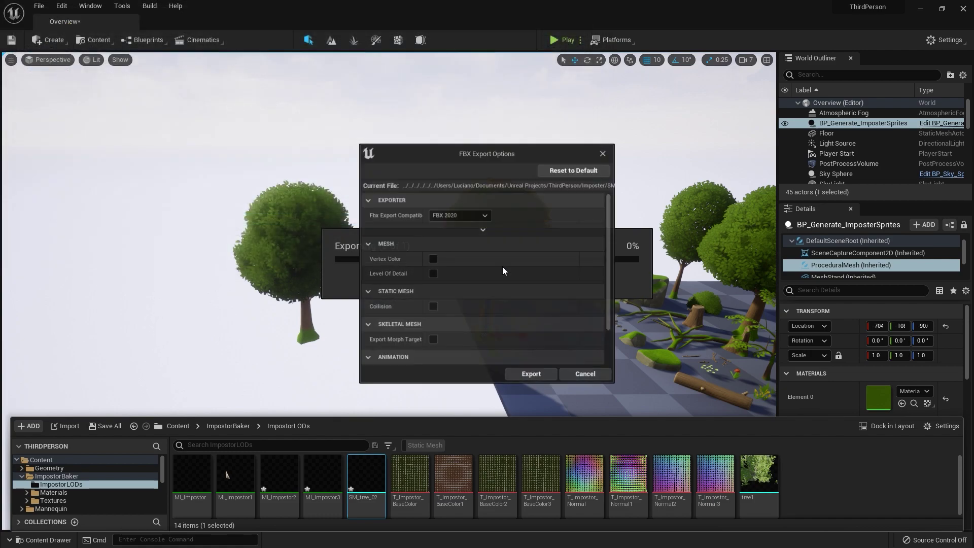
pyautogui.click(531, 374)
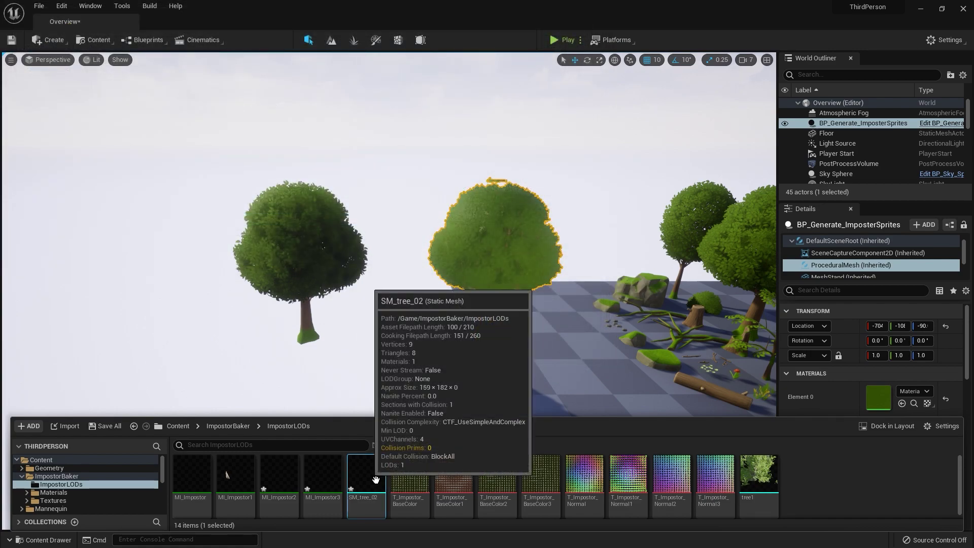
# Step: Delete the SM_tree_02 static mesh asset from the ImpostorLODs folder and select the MI_Impostor3 material instance
pyautogui.press('Delete')
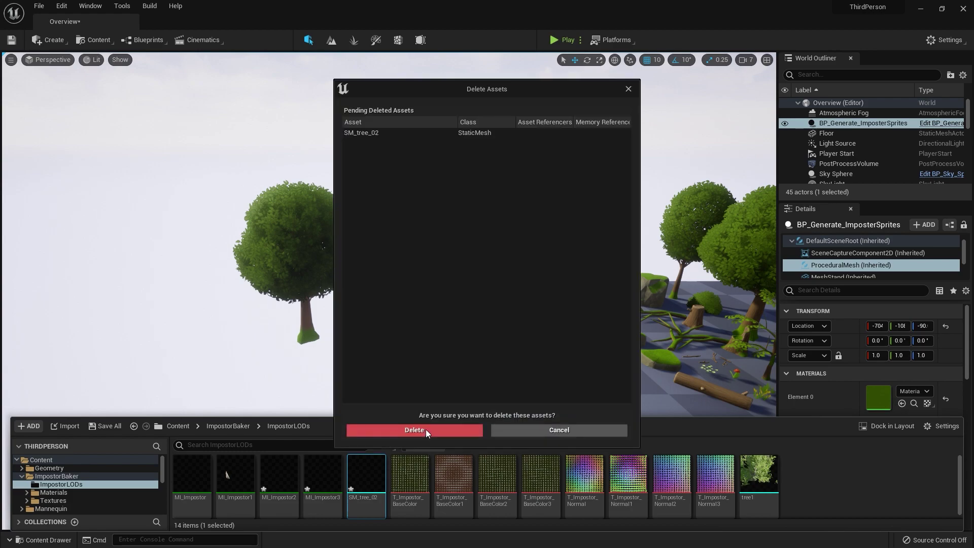
pyautogui.click(436, 429)
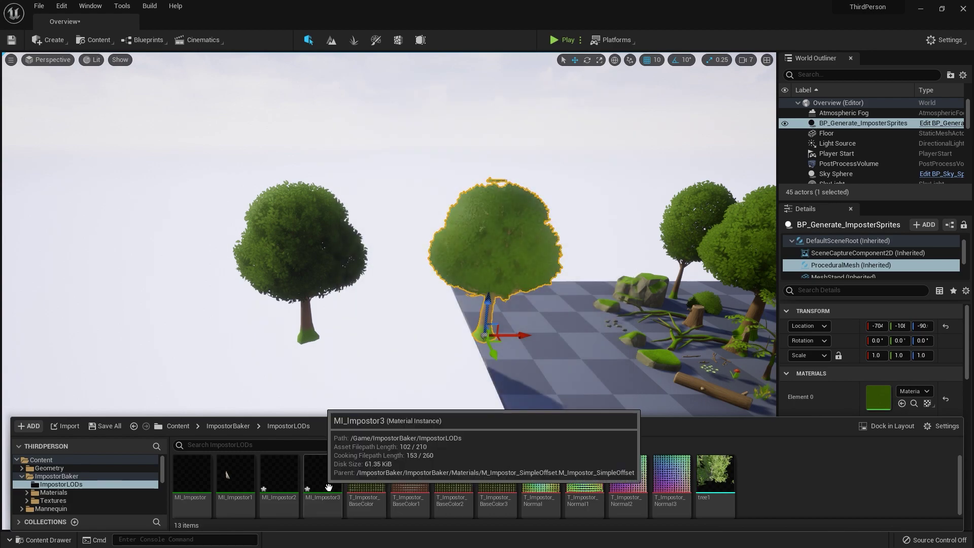
pyautogui.click(329, 486)
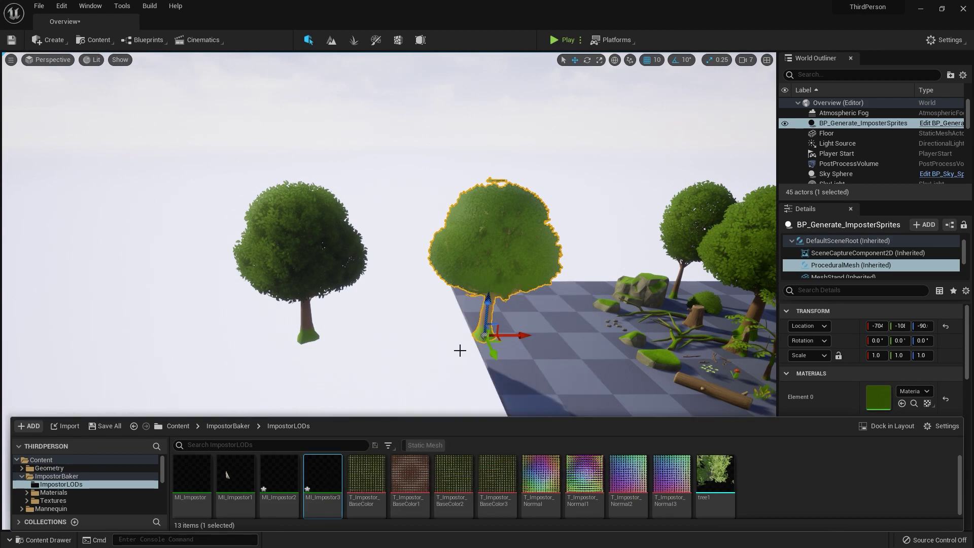
pyautogui.moveTo(806, 417)
pyautogui.mouseDown()
pyautogui.moveTo(813, 460)
pyautogui.moveTo(810, 435)
pyautogui.mouseUp()
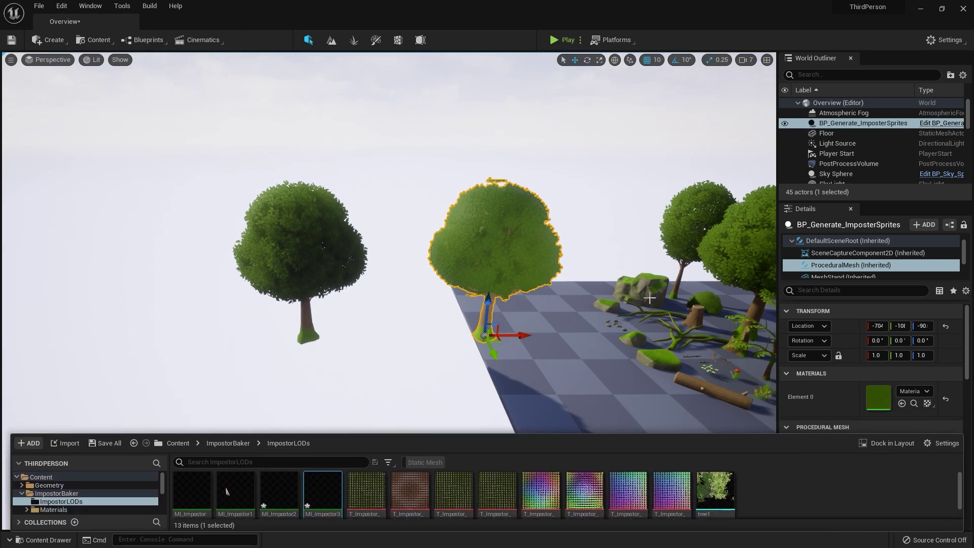
# Step: Set BP_Generate_ImposterSprites' new texture prefix to T_SM_tree_02 and MIC name to MI_SM_tree_02, and create the static assets
pyautogui.click(836, 225)
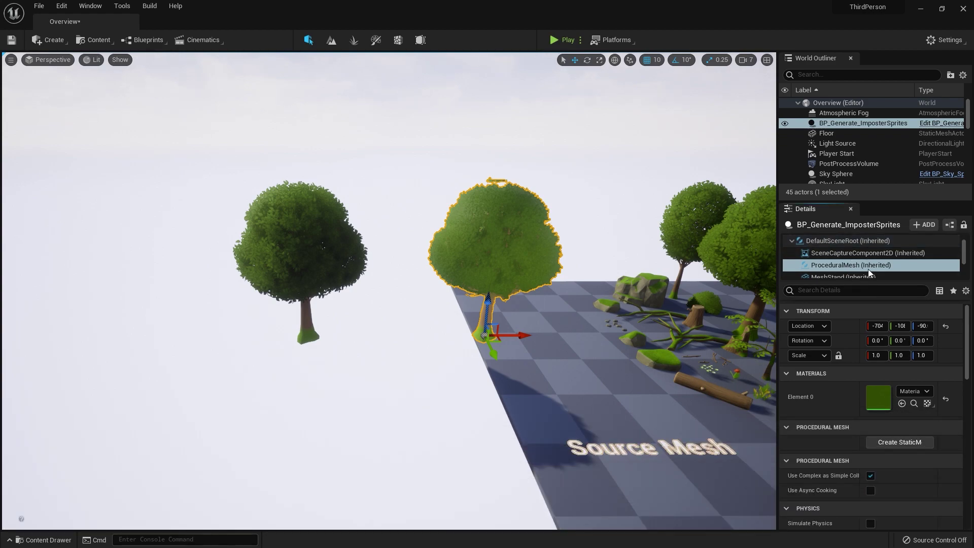
pyautogui.scroll(1, 867, 266)
pyautogui.click(858, 242)
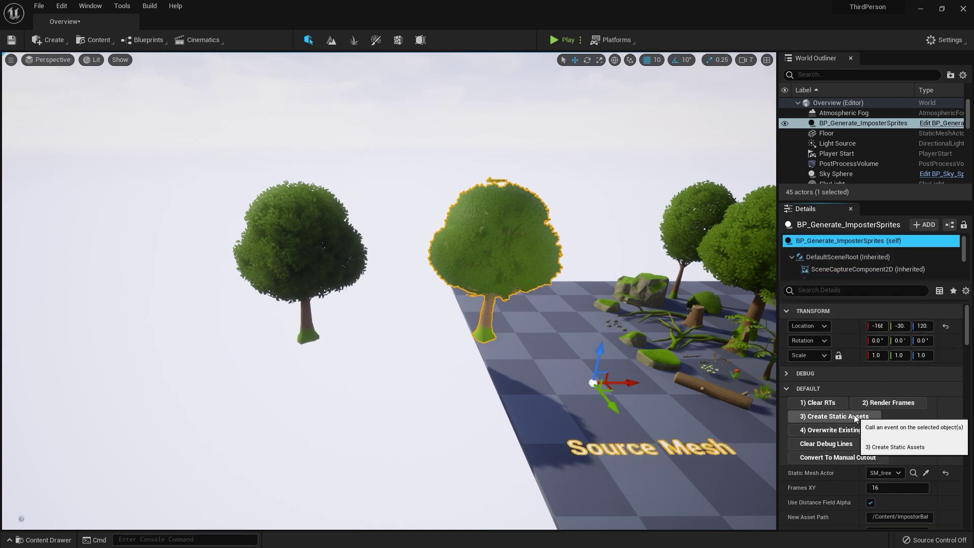
pyautogui.scroll(-3, 933, 443)
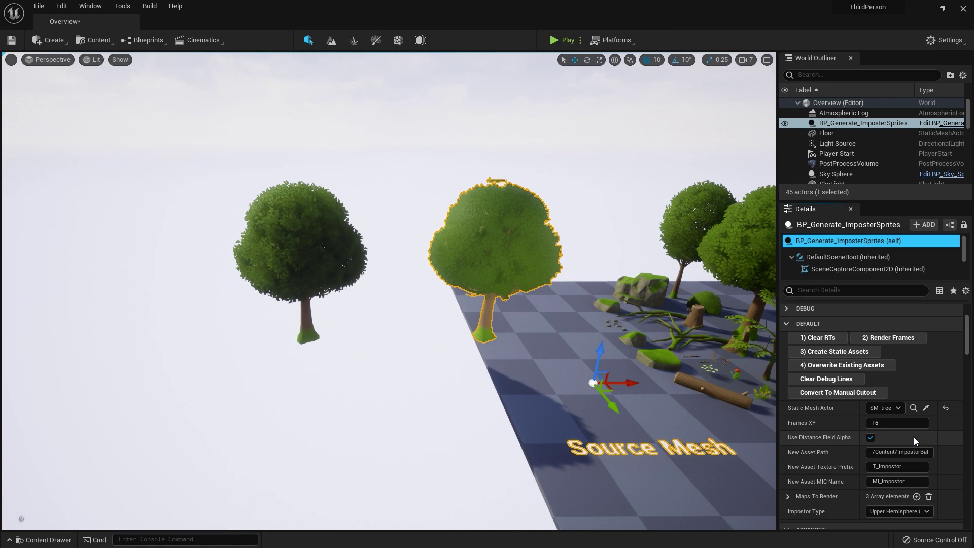
pyautogui.doubleClick(886, 471)
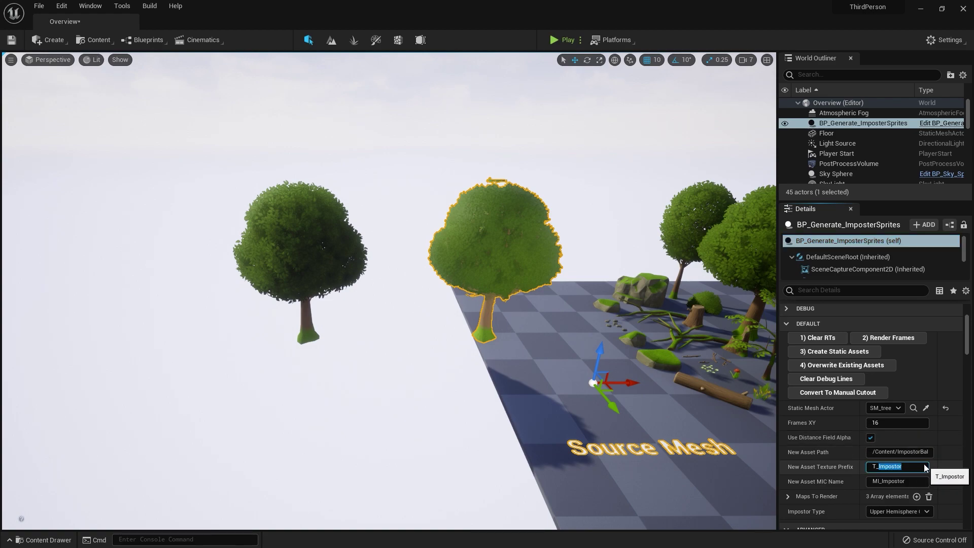
pyautogui.write('SM_tree_02')
pyautogui.moveTo(909, 482); pyautogui.dragTo(892, 482)
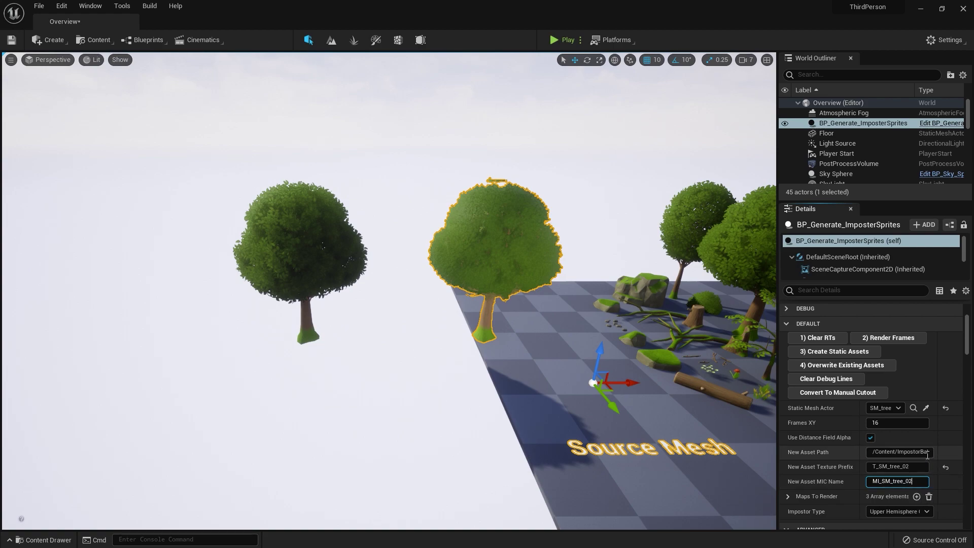
pyautogui.click(824, 351)
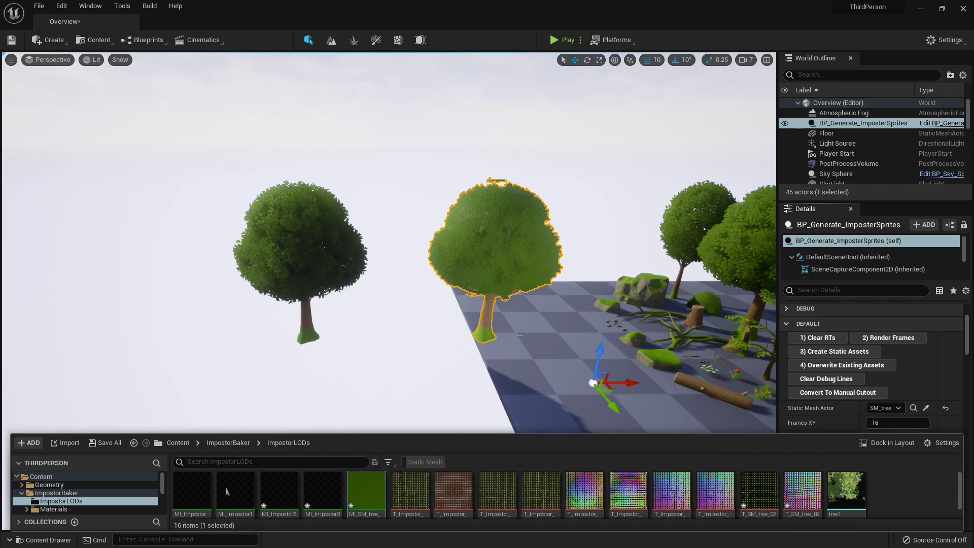
# Step: Open the source tree's static mesh for editing, check its available LODs, and locate the LOD import setting
pyautogui.click(320, 249)
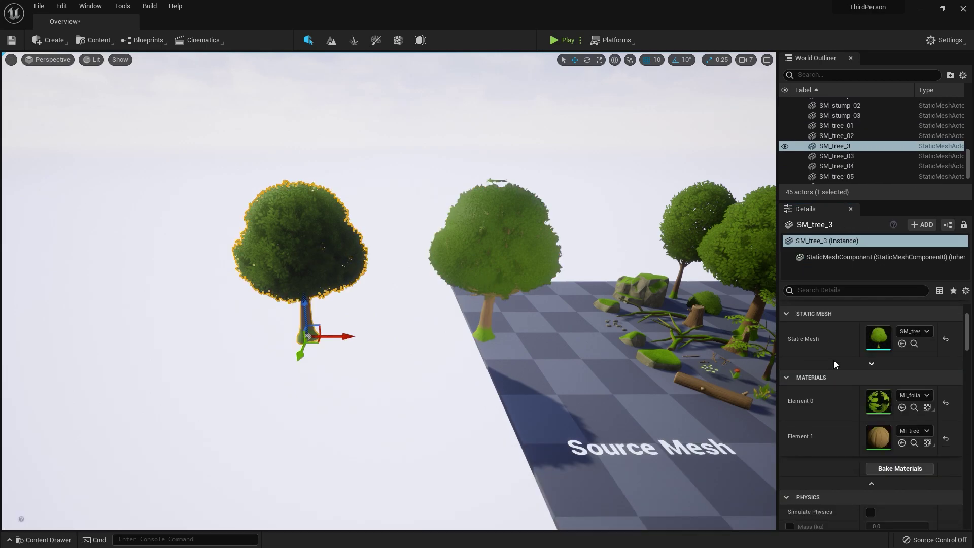
pyautogui.doubleClick(879, 337)
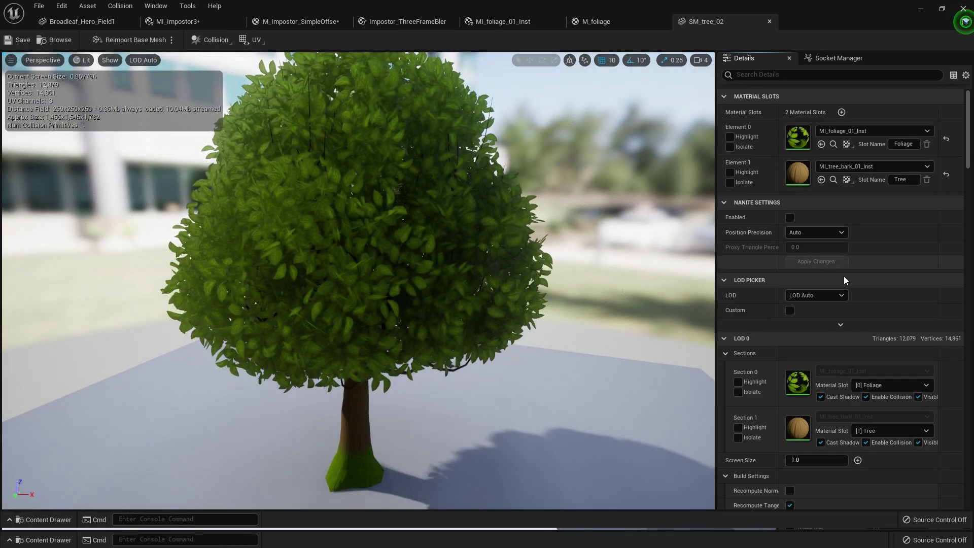
pyautogui.click(819, 294)
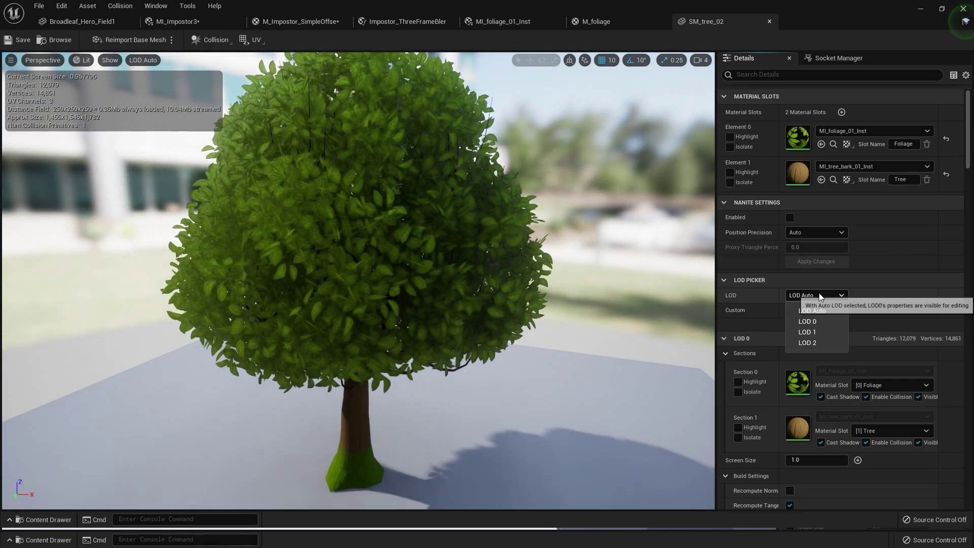
pyautogui.click(905, 297)
pyautogui.scroll(-4, 863, 279)
pyautogui.scroll(-14, 818, 255)
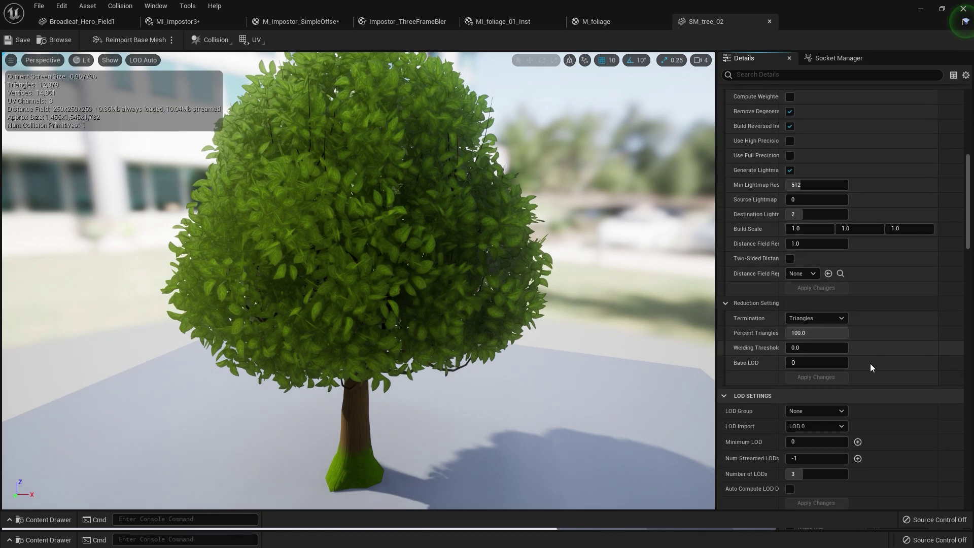
# Step: Import the SM_tree_02 FBX file as LOD level 3 of the tree mesh and preview LOD 3
pyautogui.click(823, 426)
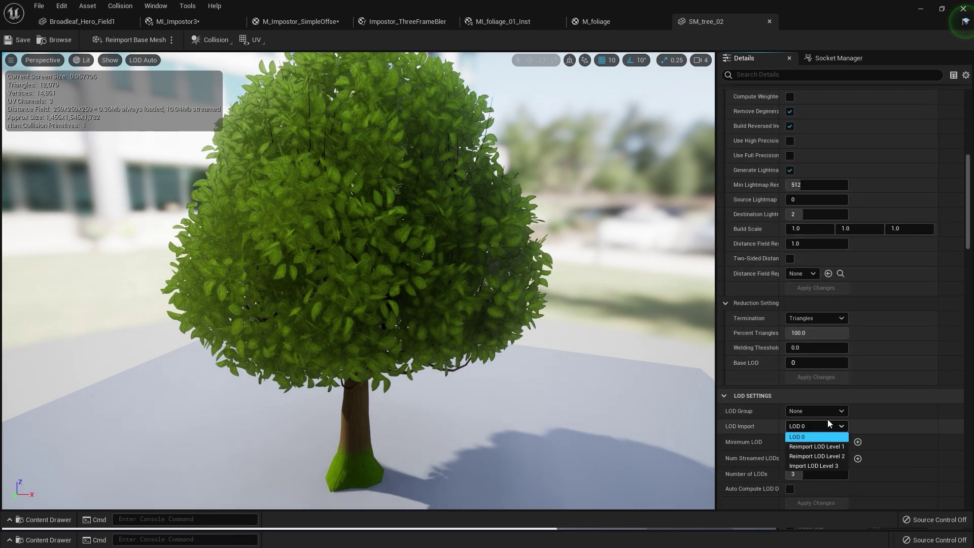
pyautogui.click(825, 465)
pyautogui.click(140, 120)
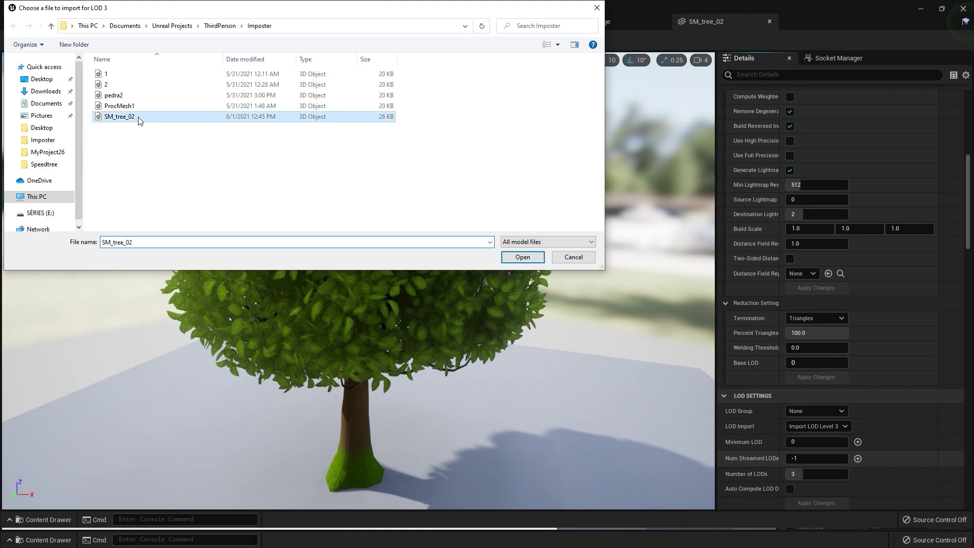
pyautogui.click(531, 255)
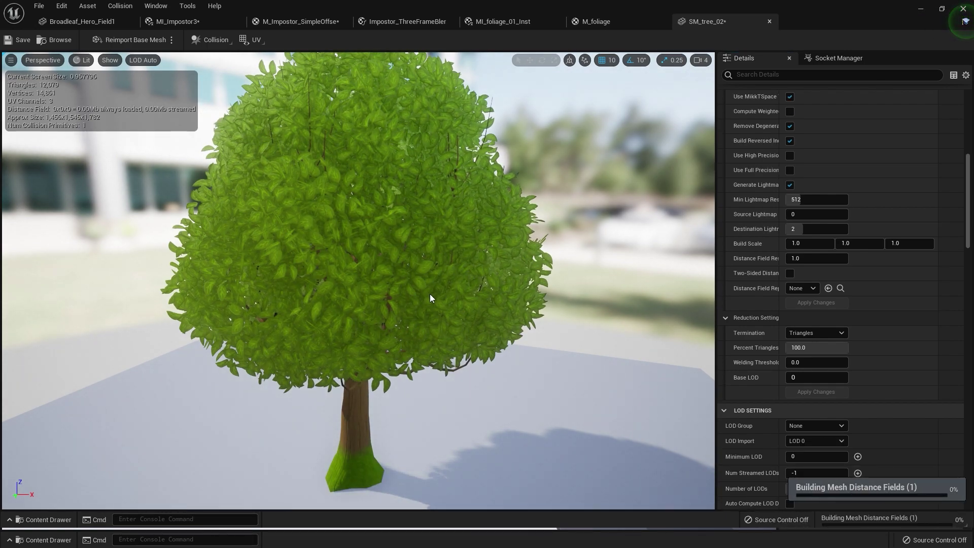
pyautogui.click(153, 60)
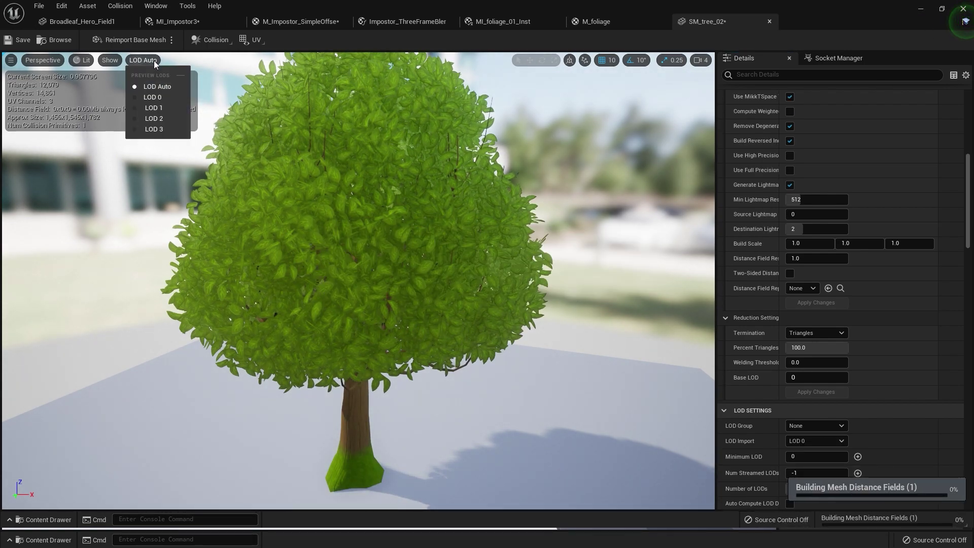
pyautogui.click(159, 131)
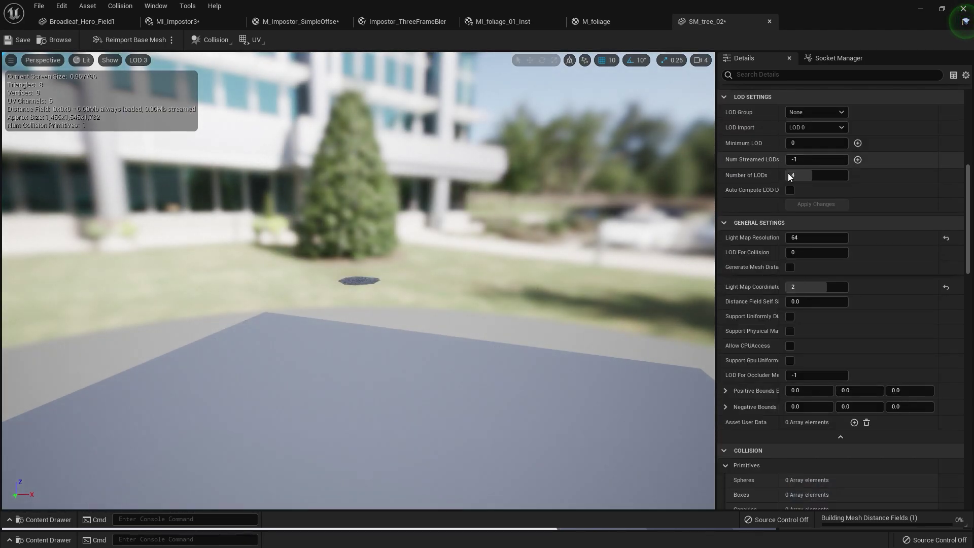
# Step: Assign the MI_SM_tree_02 material instance from ImpostorLODs to the tree mesh's Element 2 material slot
pyautogui.click(943, 9)
pyautogui.scroll(6, 912, 273)
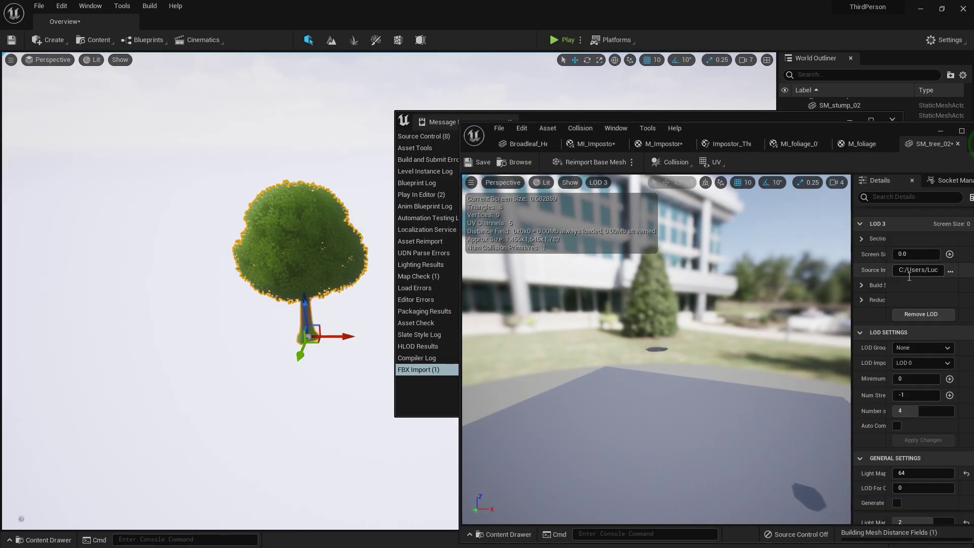
pyautogui.scroll(1, 912, 272)
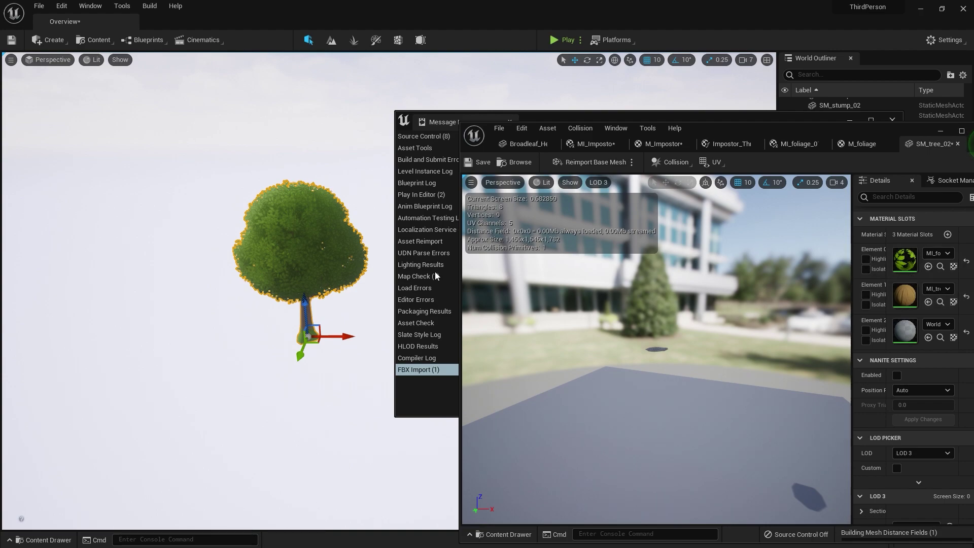
pyautogui.click(41, 540)
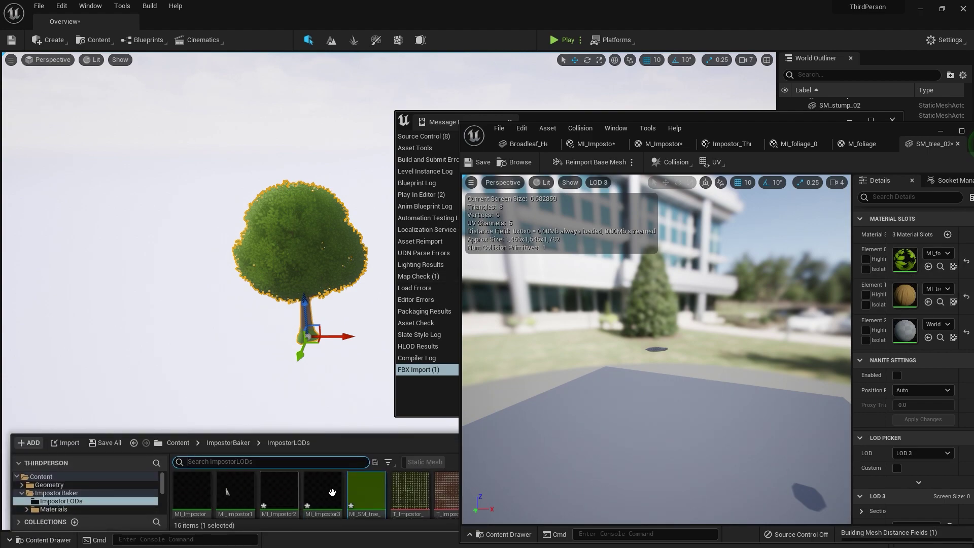
pyautogui.moveTo(366, 490); pyautogui.dragTo(918, 337)
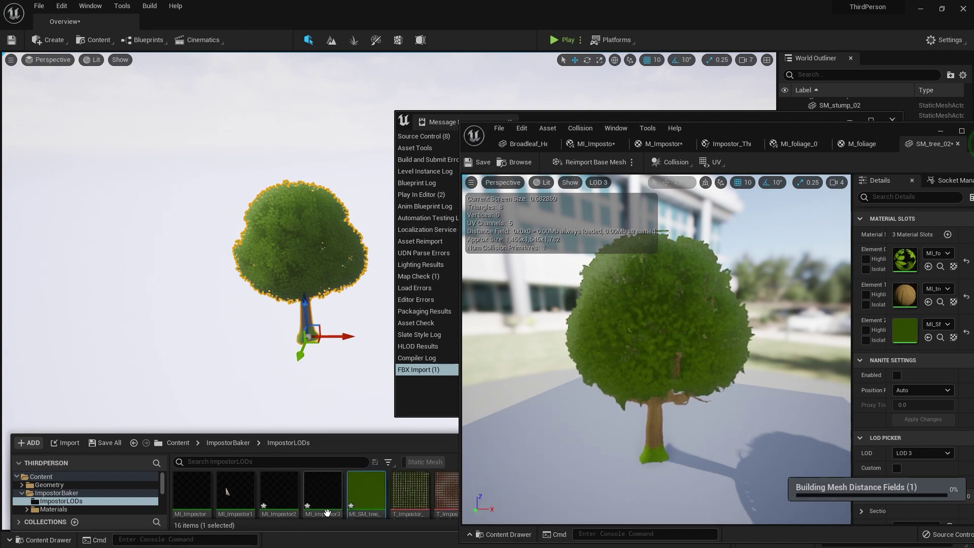
# Step: Save the SM_tree_02 static mesh with its newly assigned imposter material
pyautogui.click(513, 160)
pyautogui.click(478, 163)
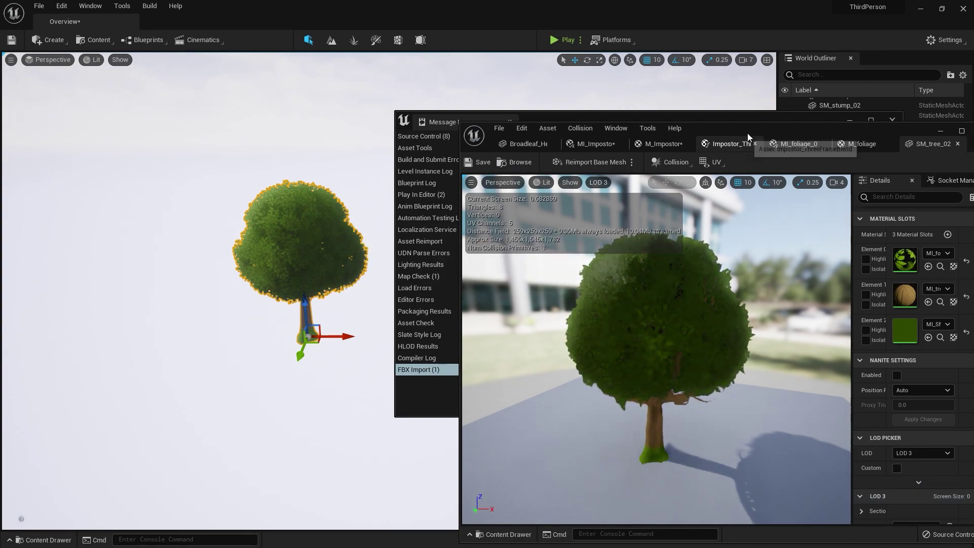
pyautogui.moveTo(745, 125); pyautogui.dragTo(602, 93)
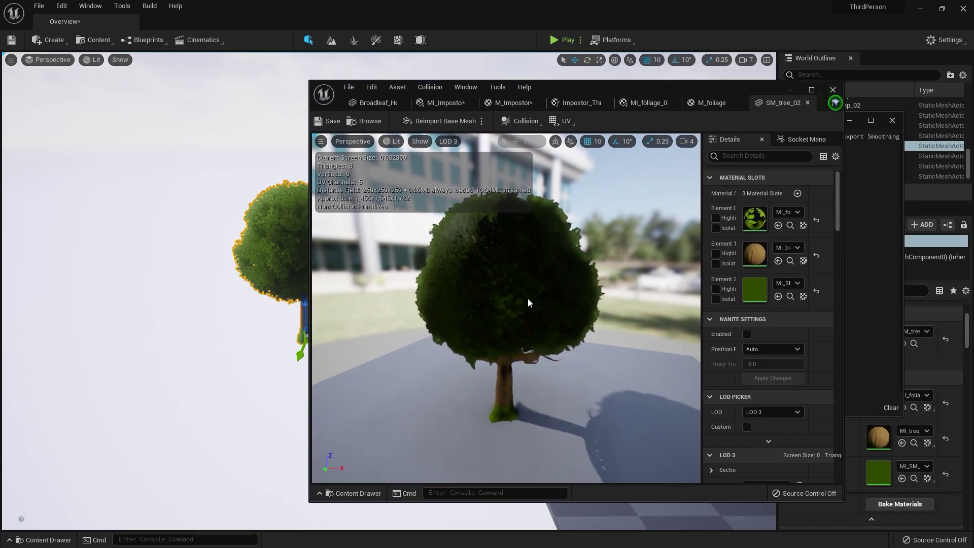
# Step: Compare the tree mesh's LOD 3 and LOD 2 at increasing distances to judge a suitable switching screen size
pyautogui.scroll(-5, 595, 311)
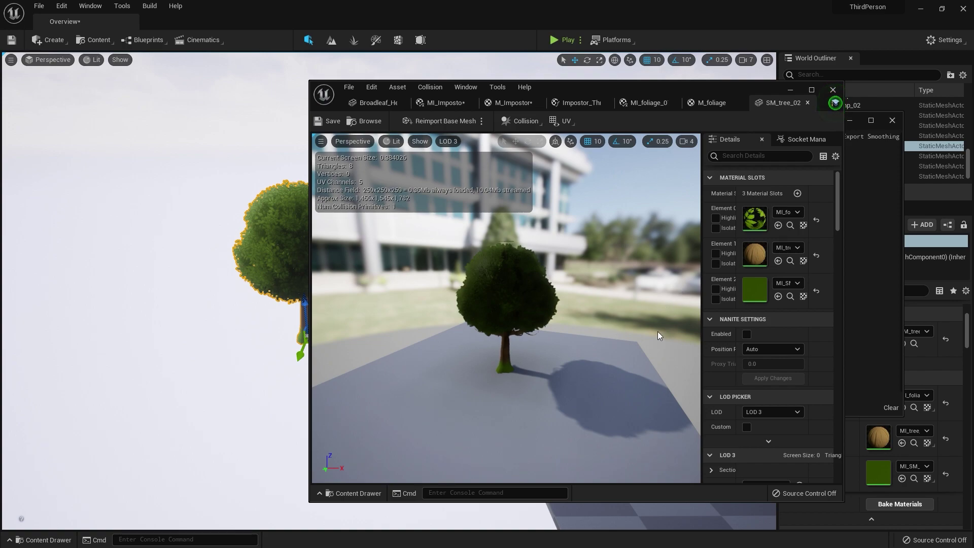
pyautogui.click(448, 142)
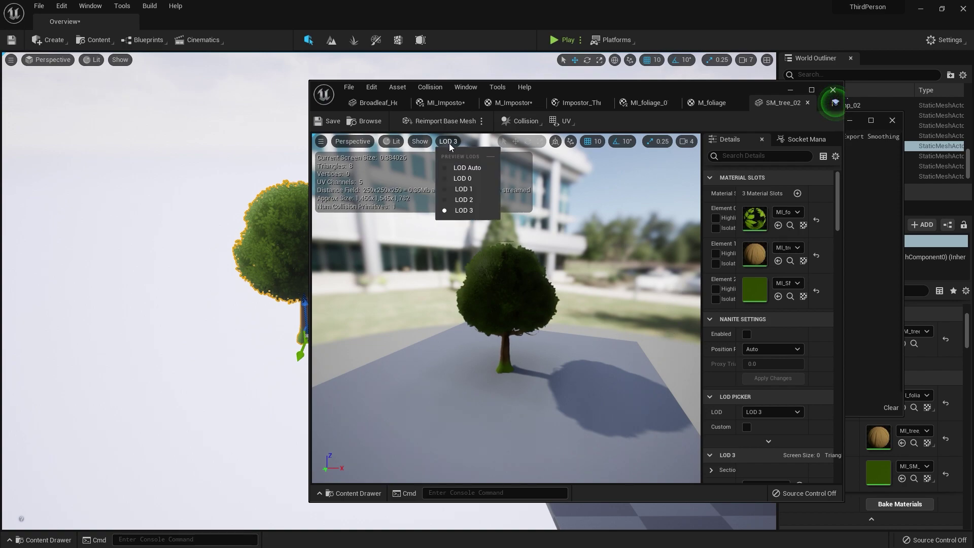
pyautogui.click(463, 209)
pyautogui.scroll(-3, 762, 334)
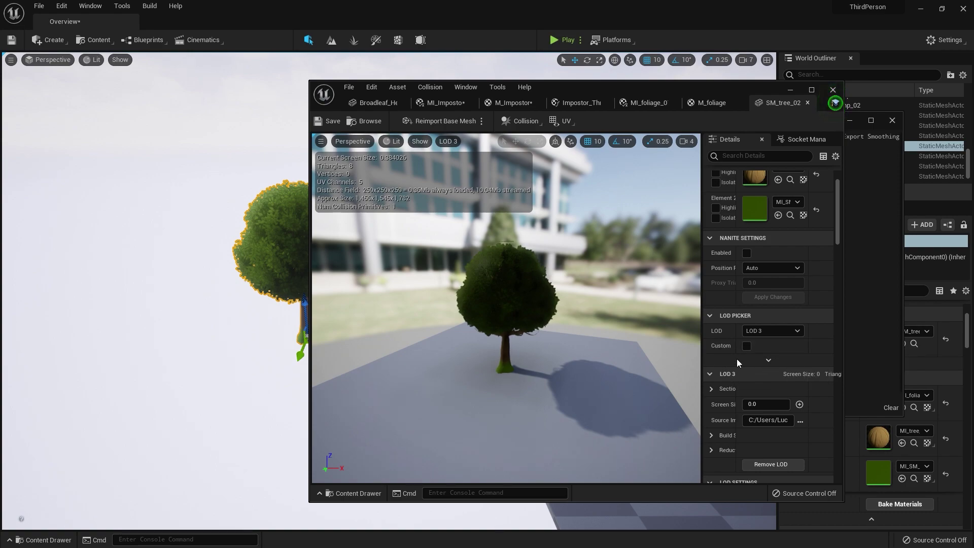
pyautogui.click(770, 332)
pyautogui.click(774, 379)
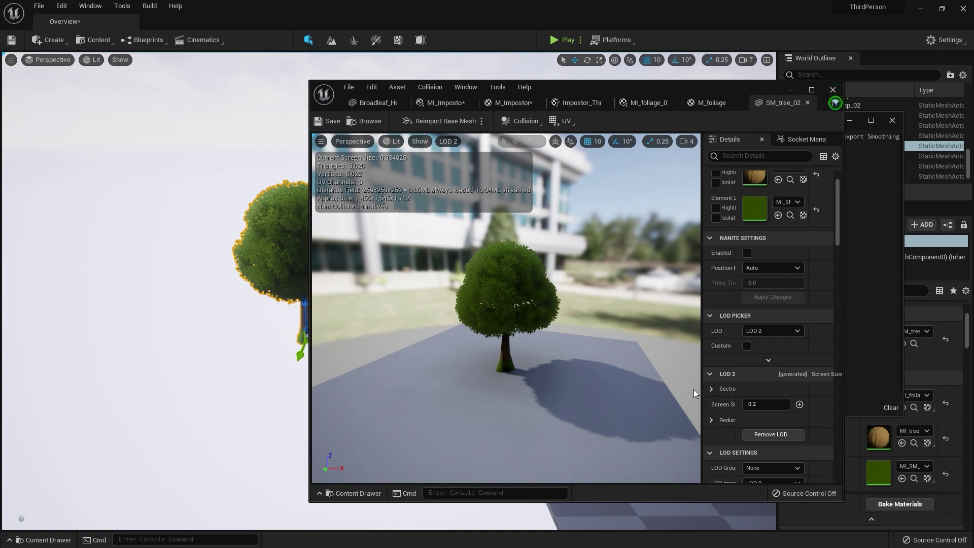
pyautogui.scroll(-5, 480, 309)
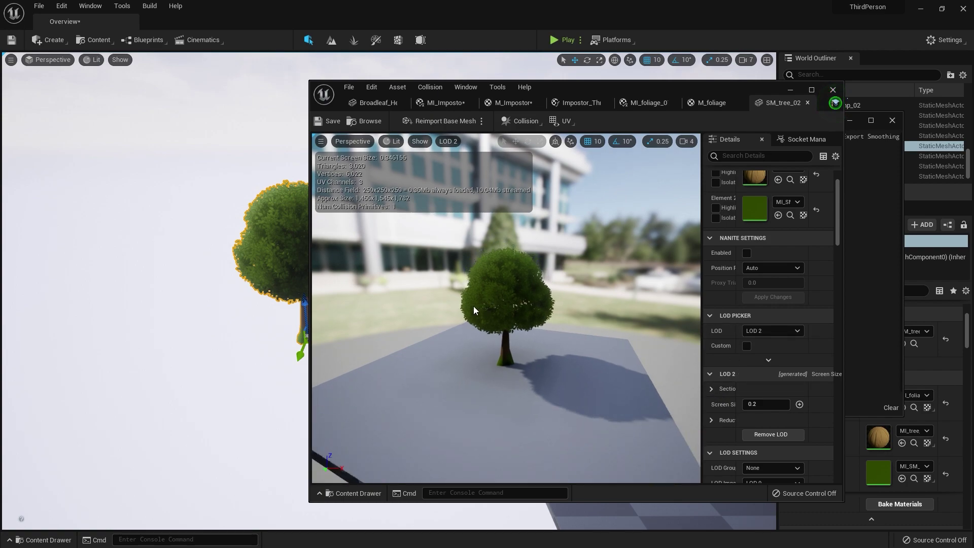
pyautogui.moveTo(483, 307); pyautogui.dragTo(497, 293)
pyautogui.scroll(-5, 483, 293)
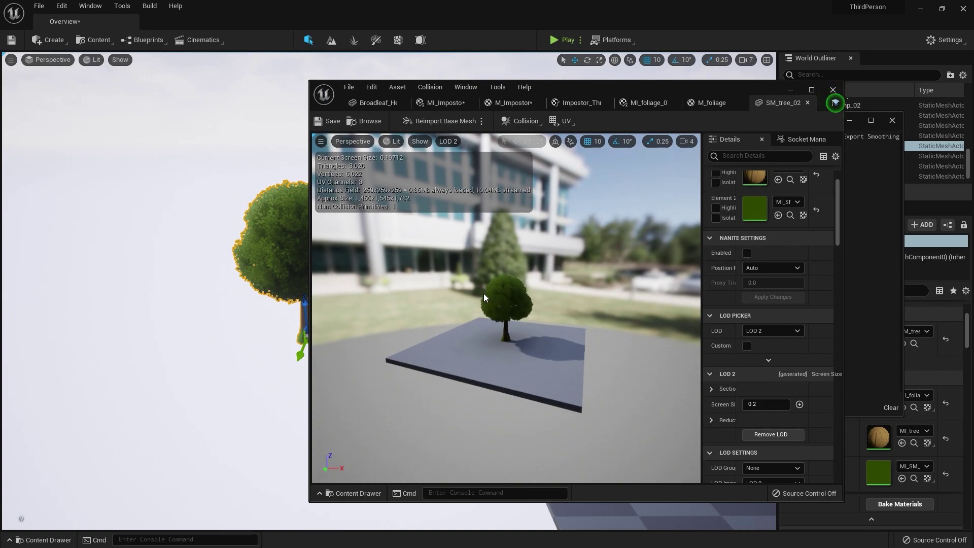
pyautogui.scroll(-4, 481, 291)
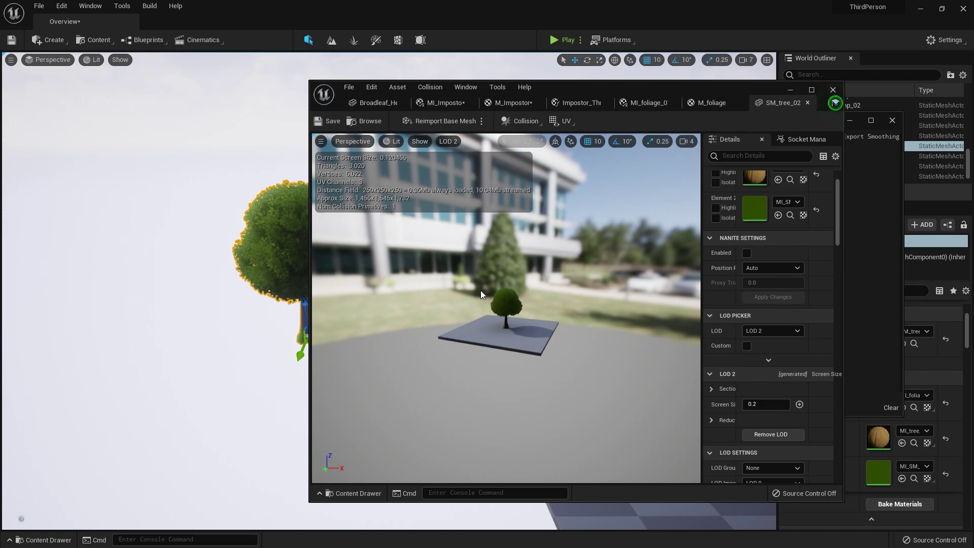
pyautogui.scroll(-1, 491, 289)
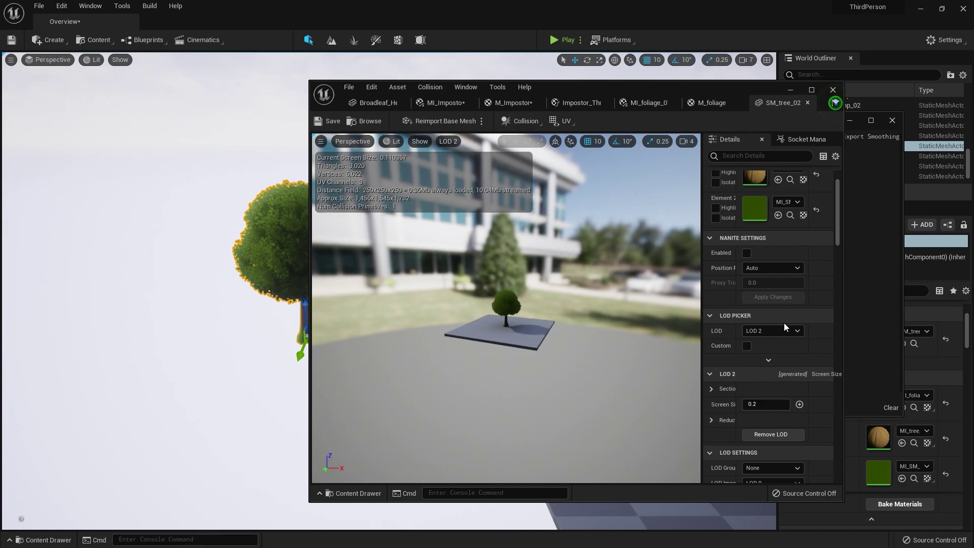
# Step: Set the screen size of the tree mesh's LOD 3 to 0.1 and save the mesh
pyautogui.click(766, 331)
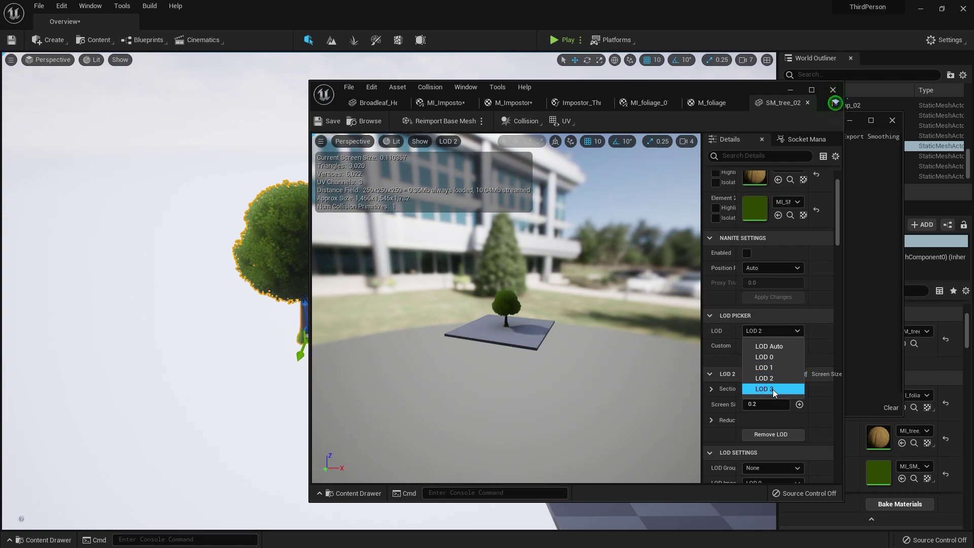
pyautogui.click(773, 388)
pyautogui.click(756, 405)
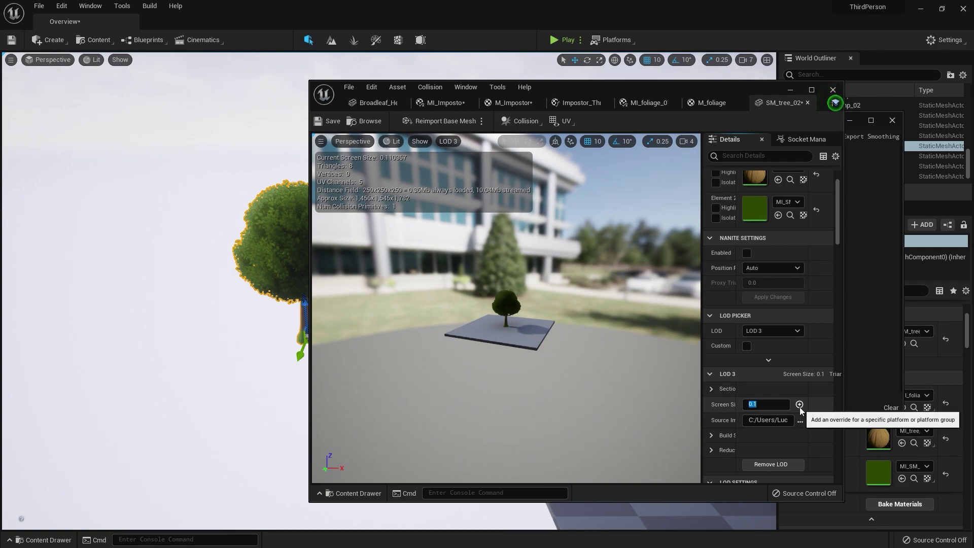
pyautogui.click(330, 123)
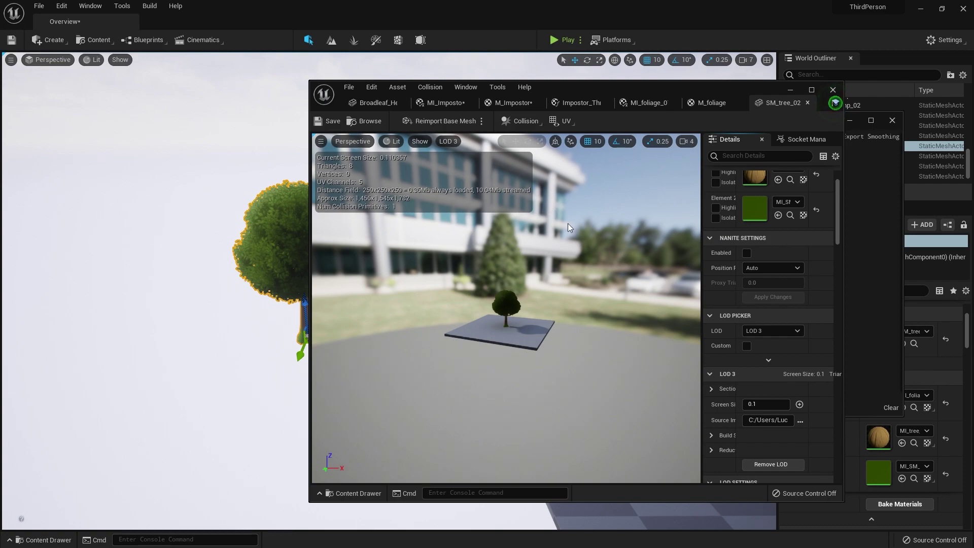
# Step: Close the message log and examine the placed tree's LOD from a distance in Wireframe view, ending in Lit view
pyautogui.click(792, 89)
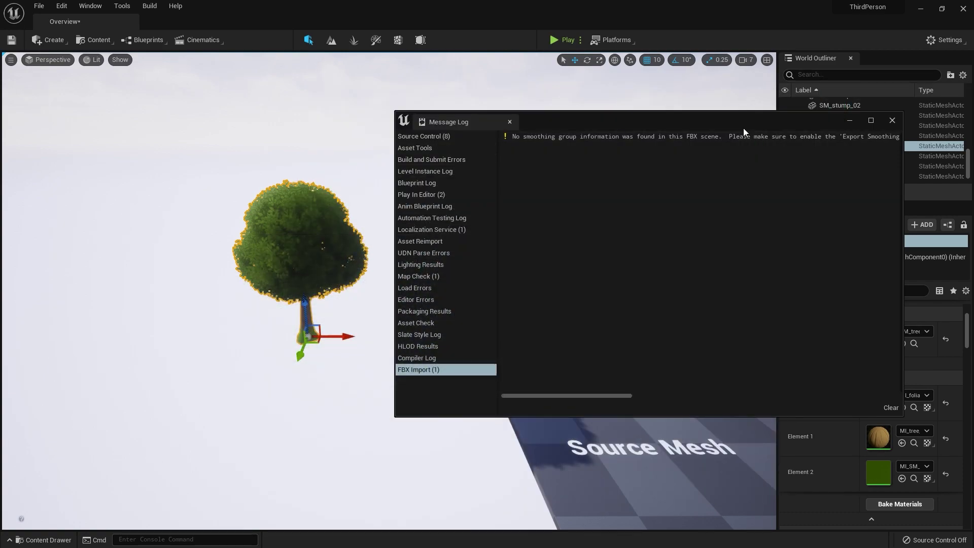
pyautogui.click(892, 121)
pyautogui.moveTo(428, 168)
pyautogui.mouseDown(button='right')
pyautogui.moveTo(385, 163)
pyautogui.moveTo(460, 144)
pyautogui.moveTo(421, 169)
pyautogui.mouseUp(button='right')
pyautogui.press('s')
pyautogui.press('a')
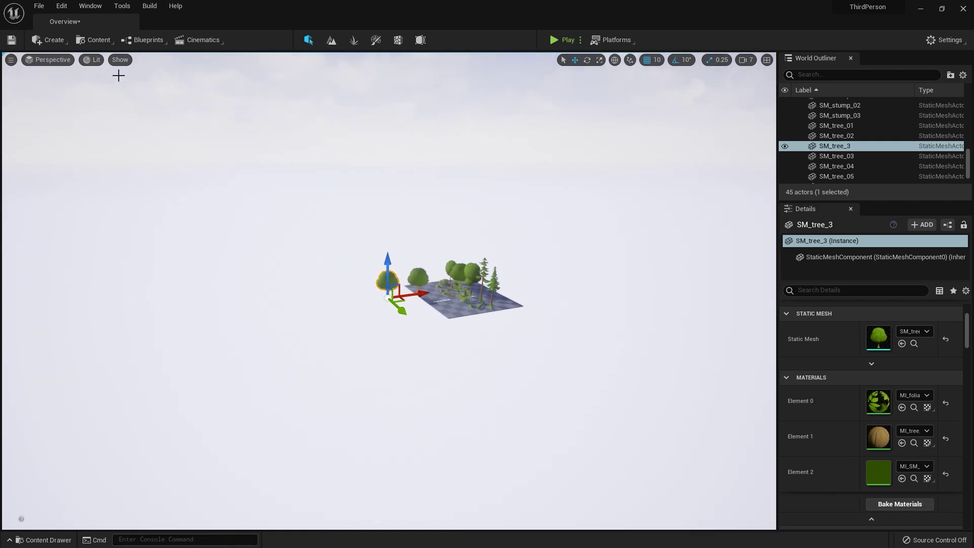
pyautogui.click(92, 60)
pyautogui.click(126, 109)
pyautogui.moveTo(308, 184); pyautogui.dragTo(350, 182, button='right')
pyautogui.press('w')
pyautogui.press('a')
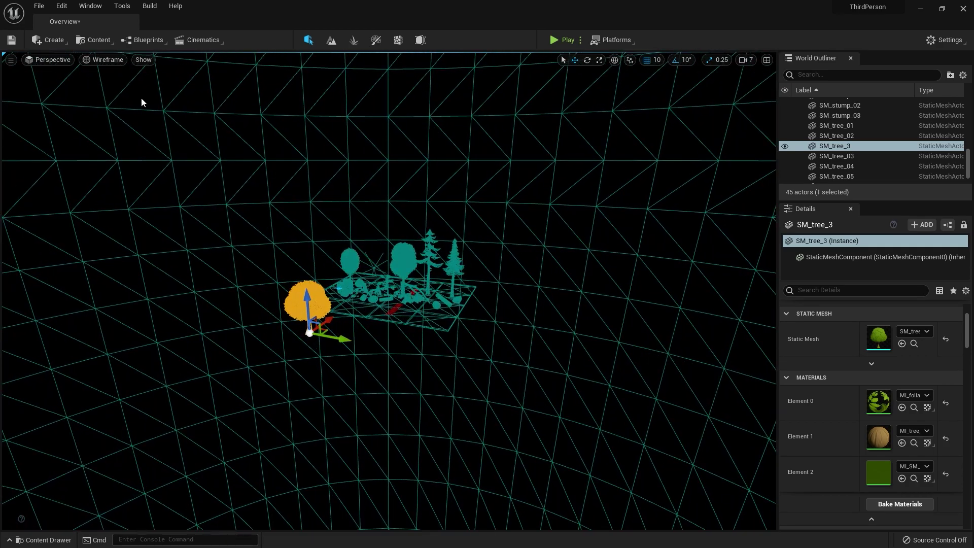
pyautogui.click(103, 59)
pyautogui.click(109, 89)
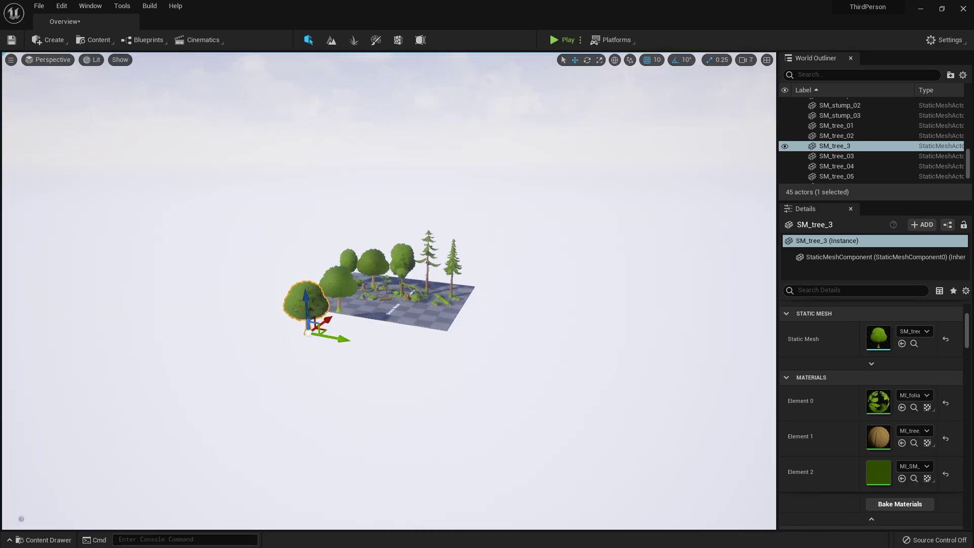
# Step: Create three copies of the source tree in the empty area beside the platform and vary their rotation
pyautogui.click(313, 193)
pyautogui.moveTo(314, 194); pyautogui.dragTo(285, 173, button='right')
pyautogui.press('w')
pyautogui.press('s')
pyautogui.click(371, 287)
pyautogui.keyDown('alt'); pyautogui.moveTo(378, 321); pyautogui.dragTo(369, 359); pyautogui.keyUp('alt')
pyautogui.press('e')
pyautogui.click(281, 301)
pyautogui.click(224, 323)
pyautogui.press('w')
pyautogui.press('e')
pyautogui.moveTo(367, 374); pyautogui.dragTo(381, 363)
pyautogui.moveTo(325, 329); pyautogui.dragTo(323, 307)
pyautogui.moveTo(366, 375); pyautogui.dragTo(257, 310)
pyautogui.press('w')
pyautogui.press('e')
pyautogui.click(305, 269)
# Step: Examine the group of tree copies from a distance in Wireframe and Lit views and up close against the sky
pyautogui.moveTo(304, 269); pyautogui.dragTo(350, 325, button='right')
pyautogui.press('s')
pyautogui.press('w')
pyautogui.press('w')
pyautogui.press('s')
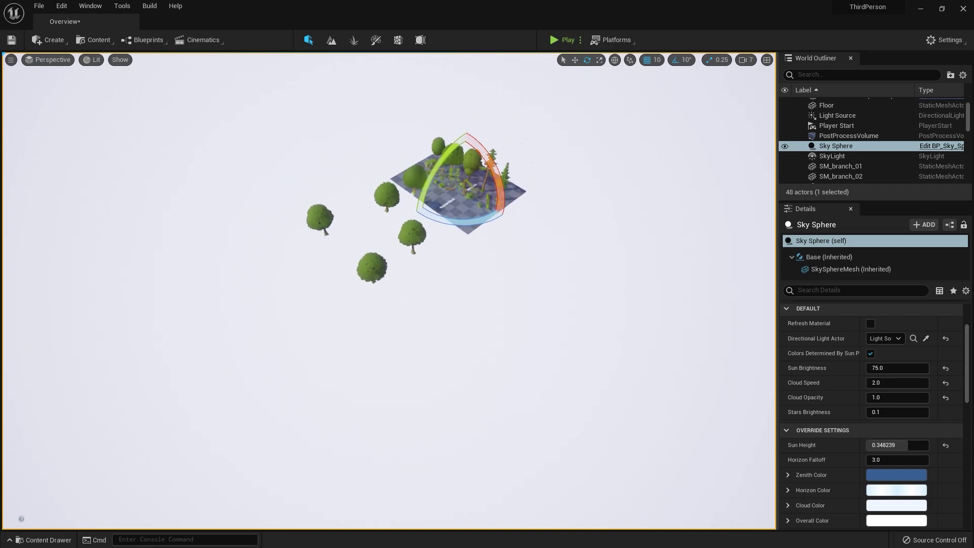
pyautogui.press('w')
pyautogui.moveTo(437, 213); pyautogui.dragTo(436, 213, button='right')
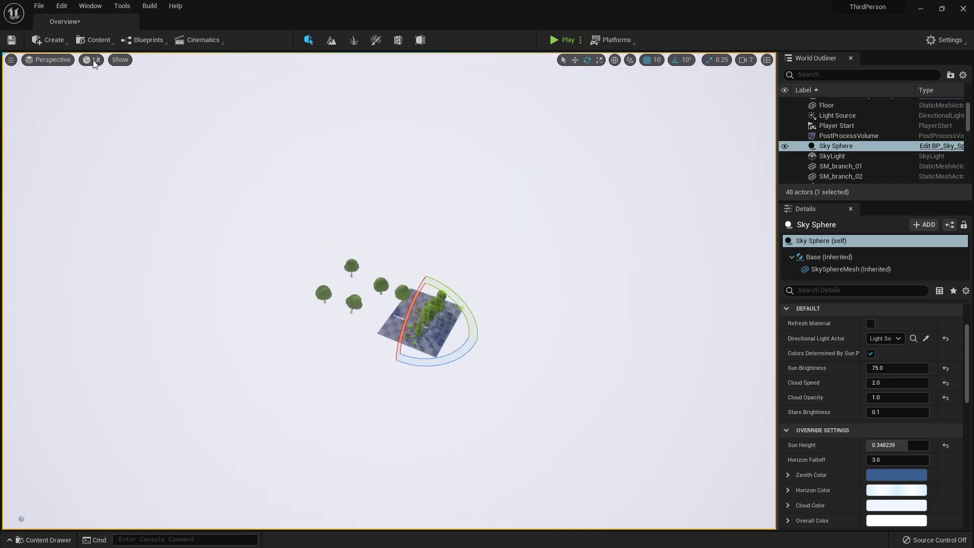
pyautogui.click(92, 59)
pyautogui.click(130, 110)
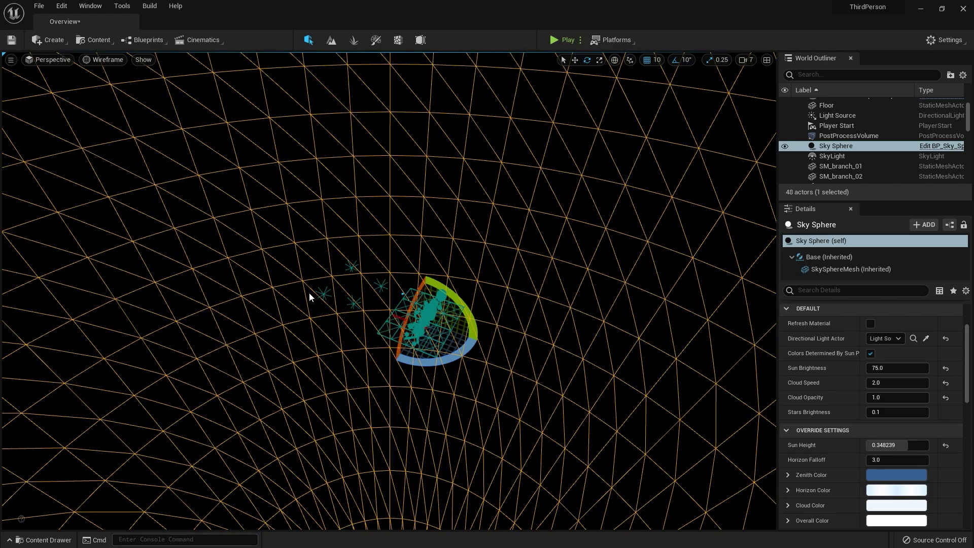
pyautogui.click(111, 60)
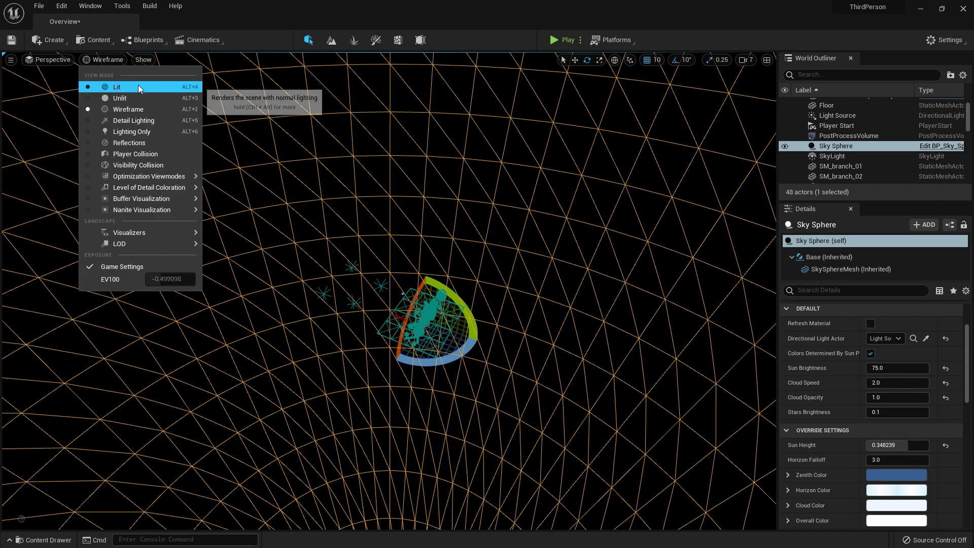
pyautogui.click(101, 83)
pyautogui.moveTo(436, 213); pyautogui.dragTo(386, 142, button='right')
pyautogui.press('w')
pyautogui.press('s')
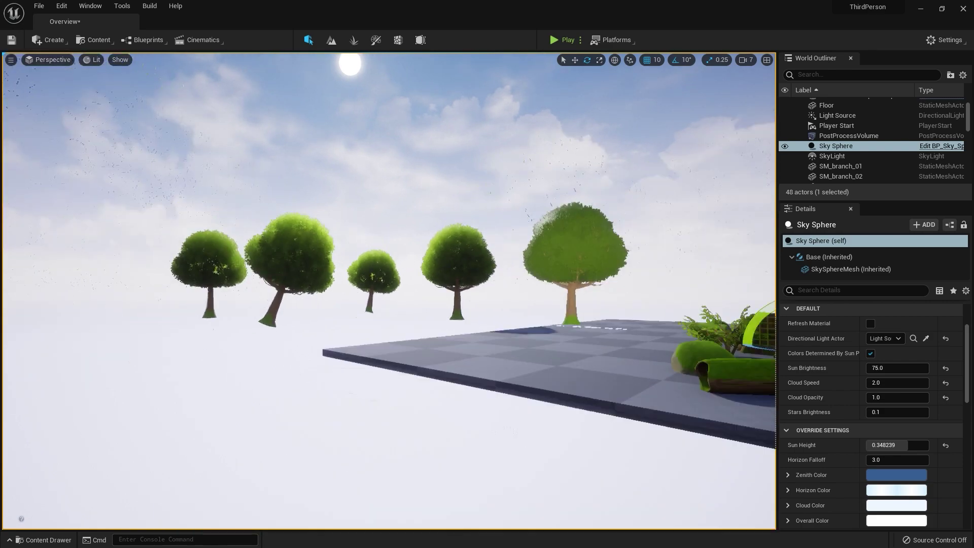
pyautogui.moveTo(436, 296); pyautogui.dragTo(406, 227, button='right')
pyautogui.press('s')
# Step: Return to the MI_SM_tree_02 material instance and open its parent material M_Impostor_SimpleOffset for editing
pyautogui.hotkey('alt', 'Tab')
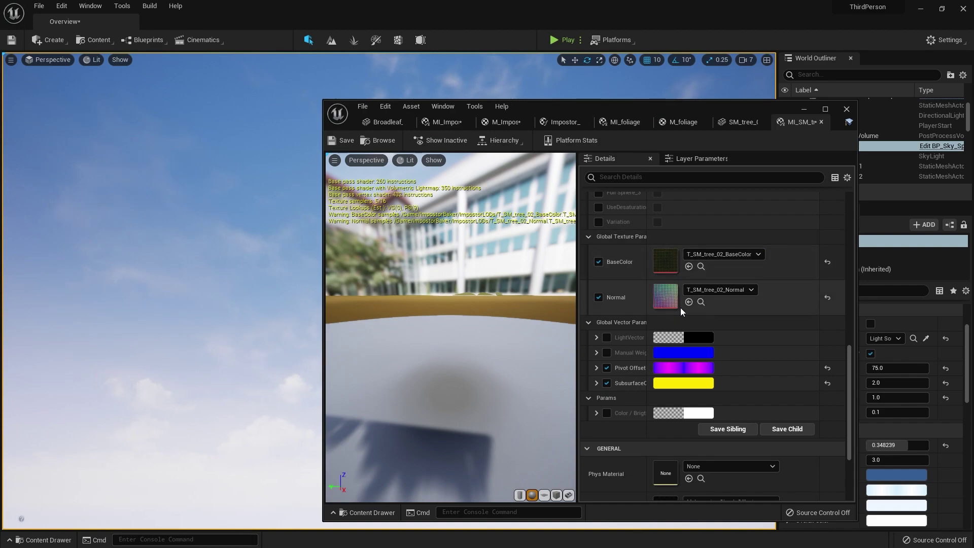
pyautogui.scroll(-1, 735, 390)
pyautogui.scroll(-5, 735, 390)
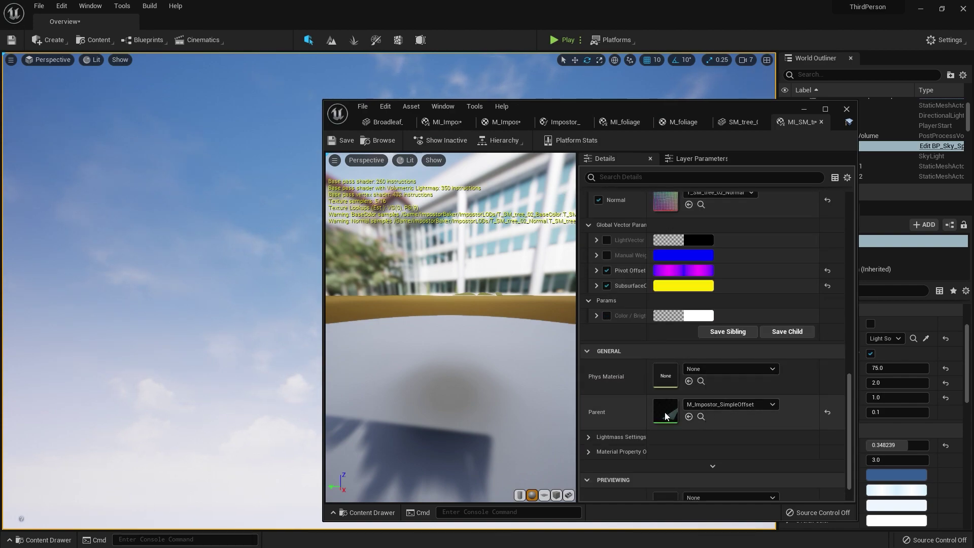
pyautogui.doubleClick(663, 408)
# Step: Set the shading model of M_Impostor_SimpleOffset to Subsurface and save the material
pyautogui.moveTo(670, 238); pyautogui.dragTo(373, 209, button='right')
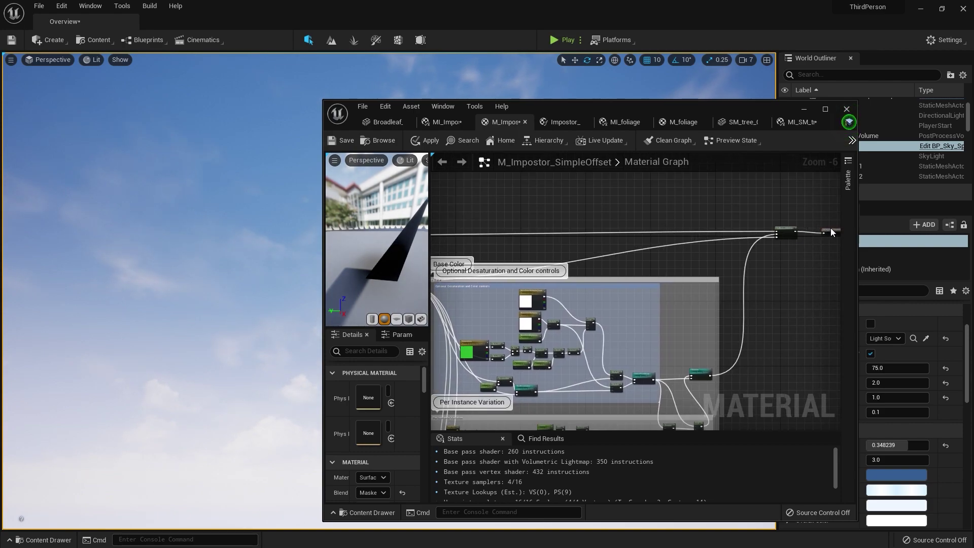
pyautogui.scroll(-3, 391, 409)
pyautogui.scroll(-4, 391, 415)
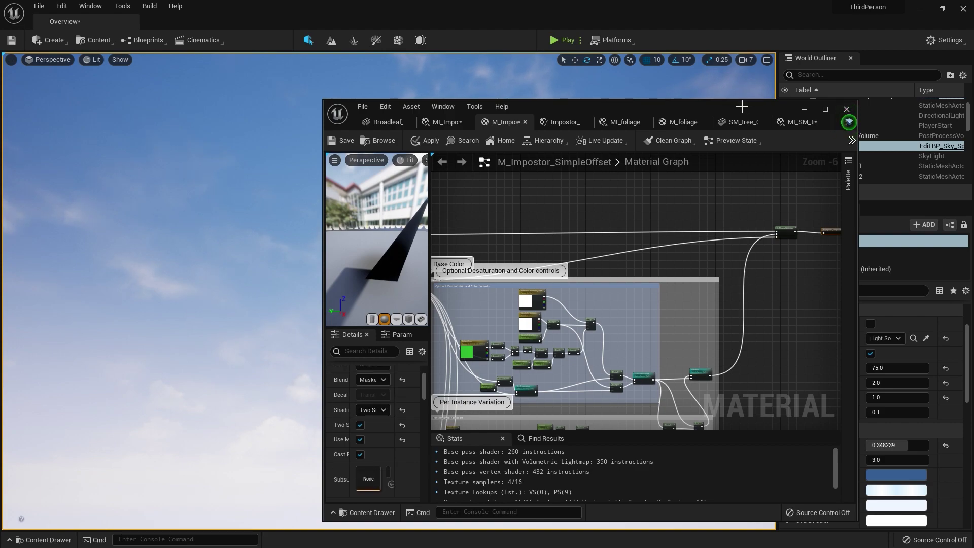
pyautogui.doubleClick(719, 109)
pyautogui.click(122, 363)
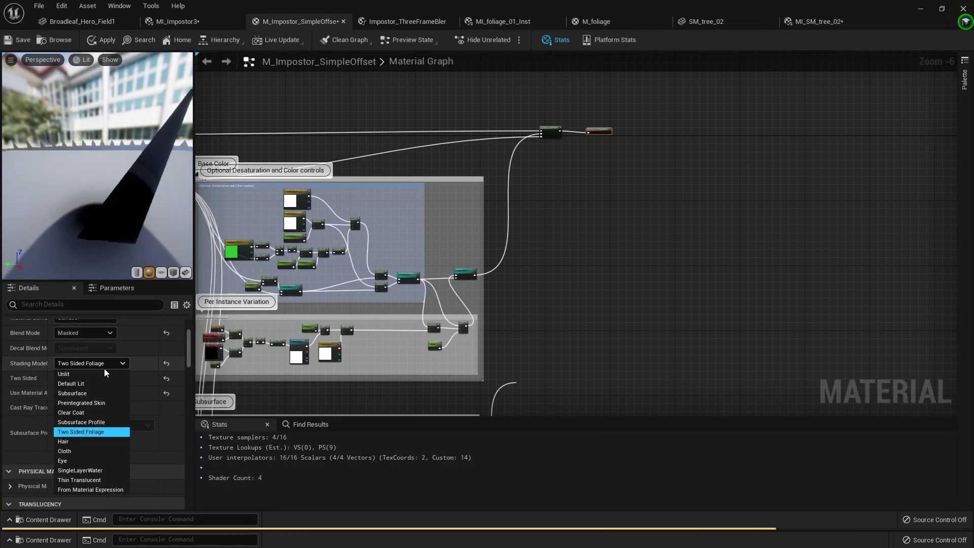
pyautogui.click(104, 394)
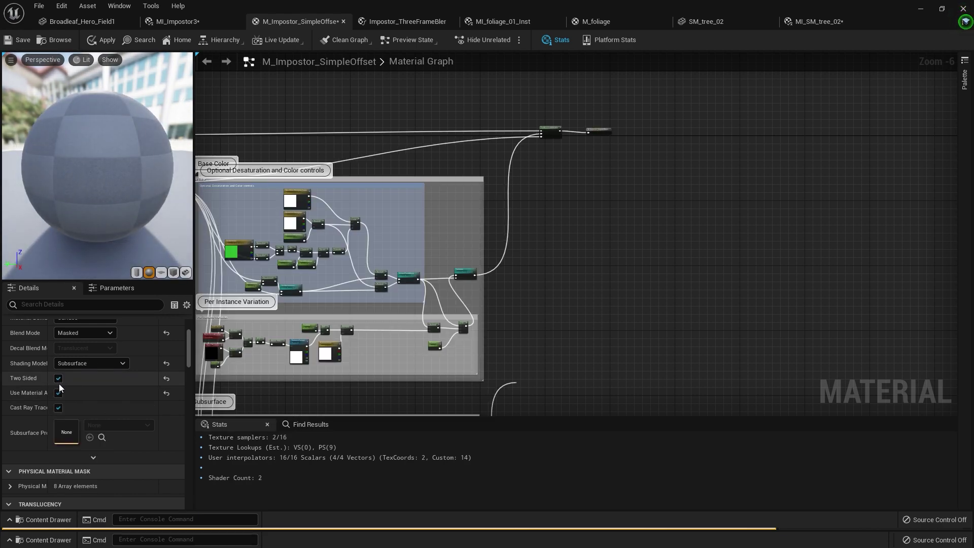
pyautogui.scroll(3, 76, 376)
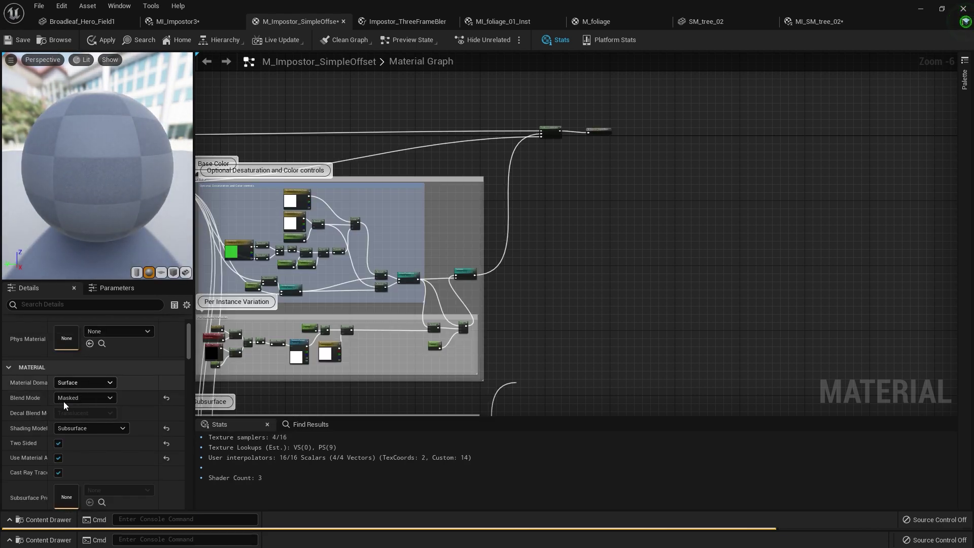
pyautogui.click(14, 43)
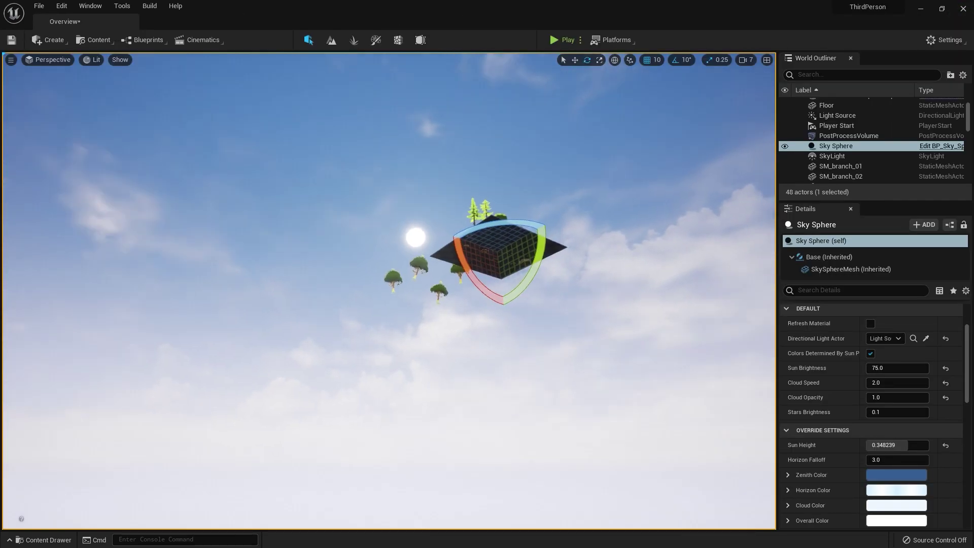
# Step: Examine the shading of the imposter trees against the sky from different distances in the level
pyautogui.press('w')
pyautogui.press('s')
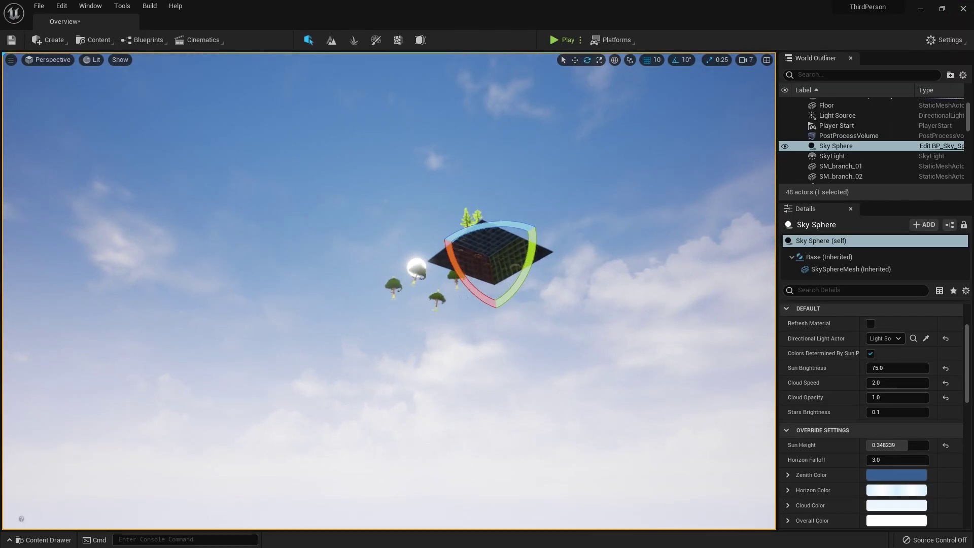